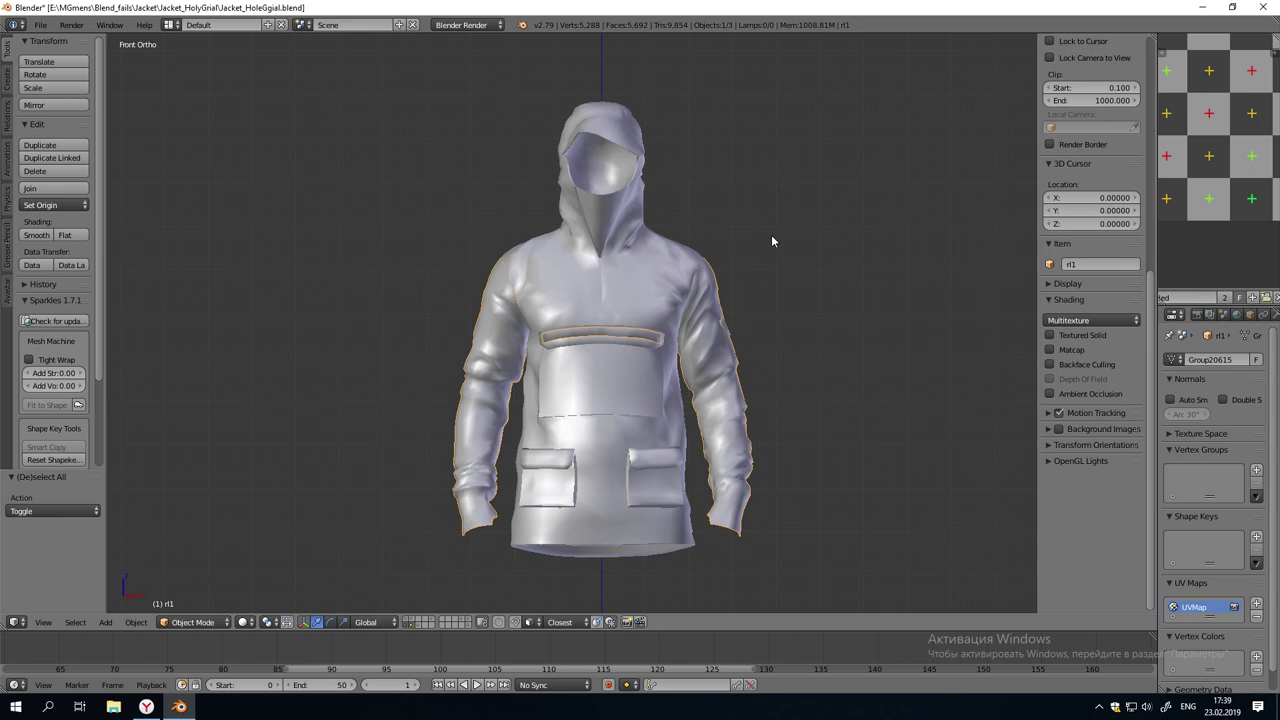
Examine the jacket's sleeve mesh and the separate trim mesh in both wireframe and solid shading
key(z)
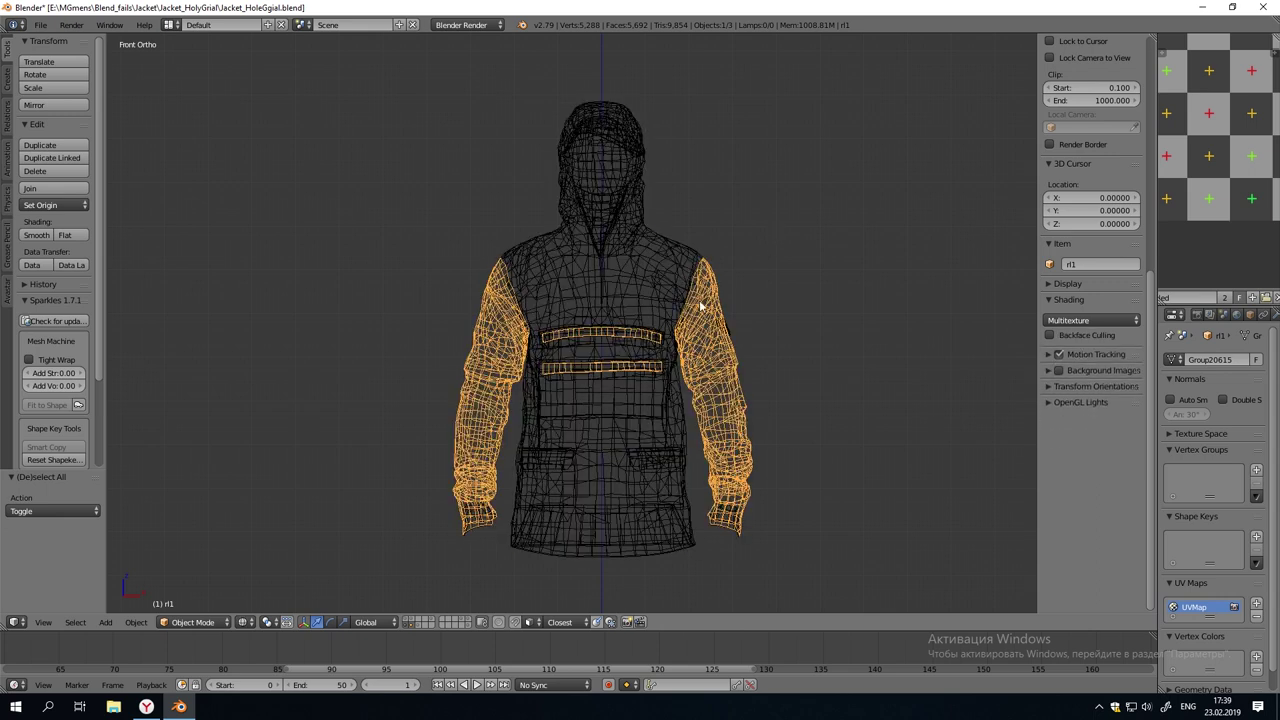
key(z)
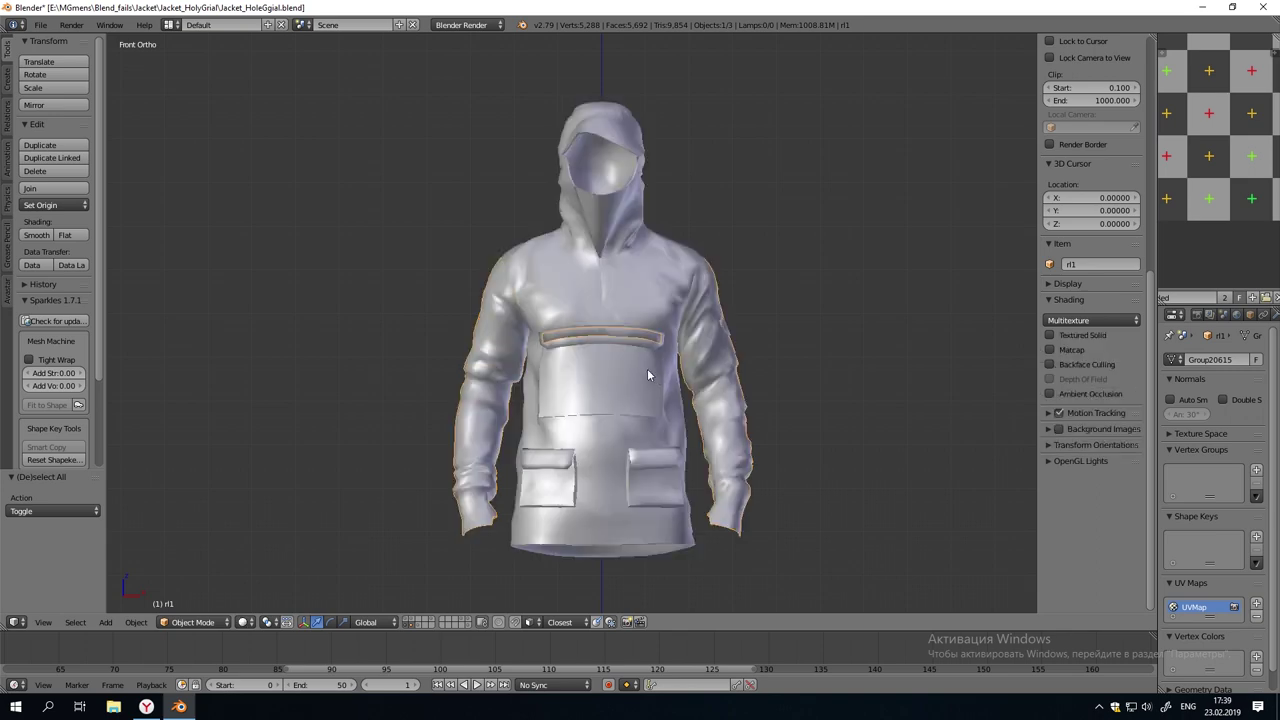
key(z)
key(a)
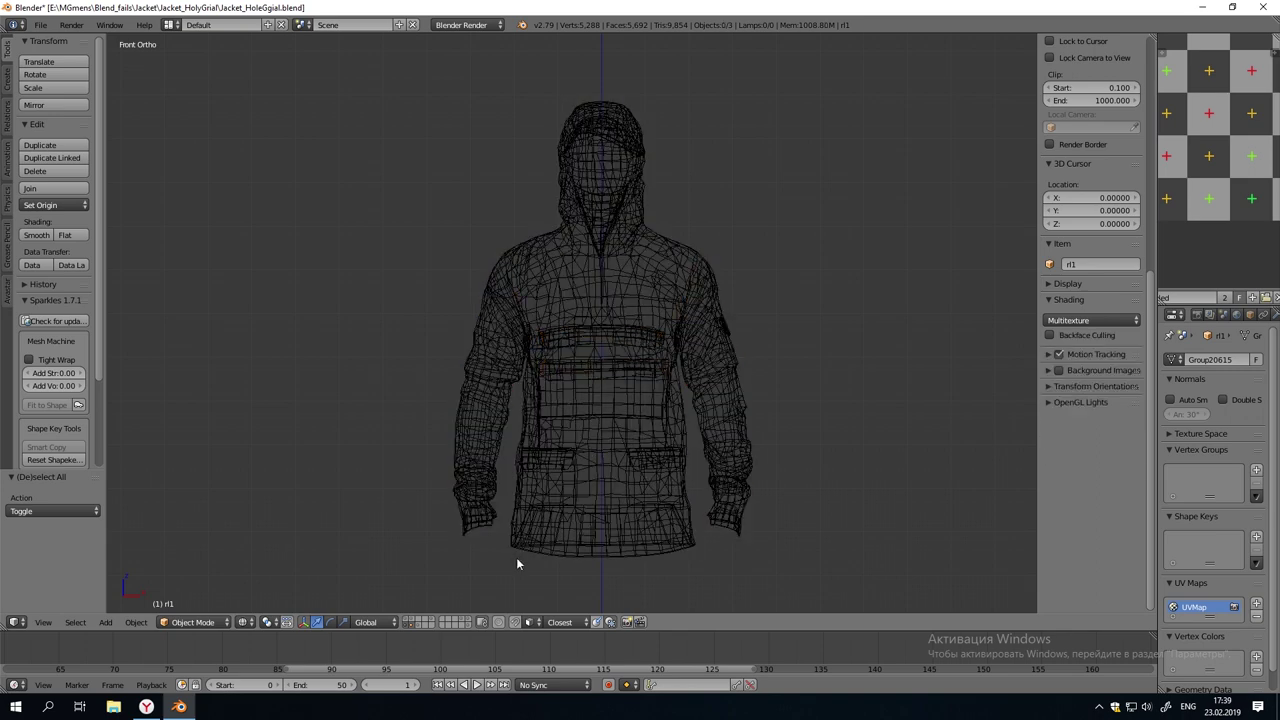
key(z)
scroll(690, 380, up, 4)
right_click(727, 365)
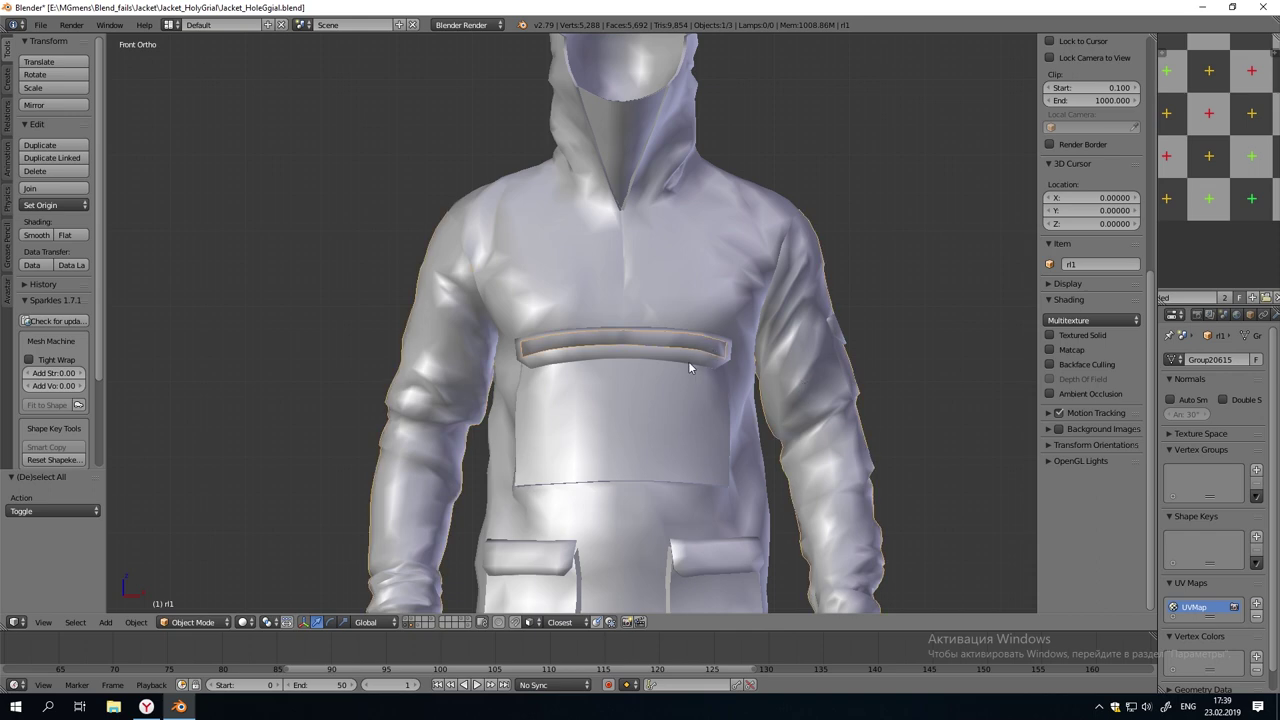
right_click(698, 358)
key(z)
scroll(720, 399, down, 4)
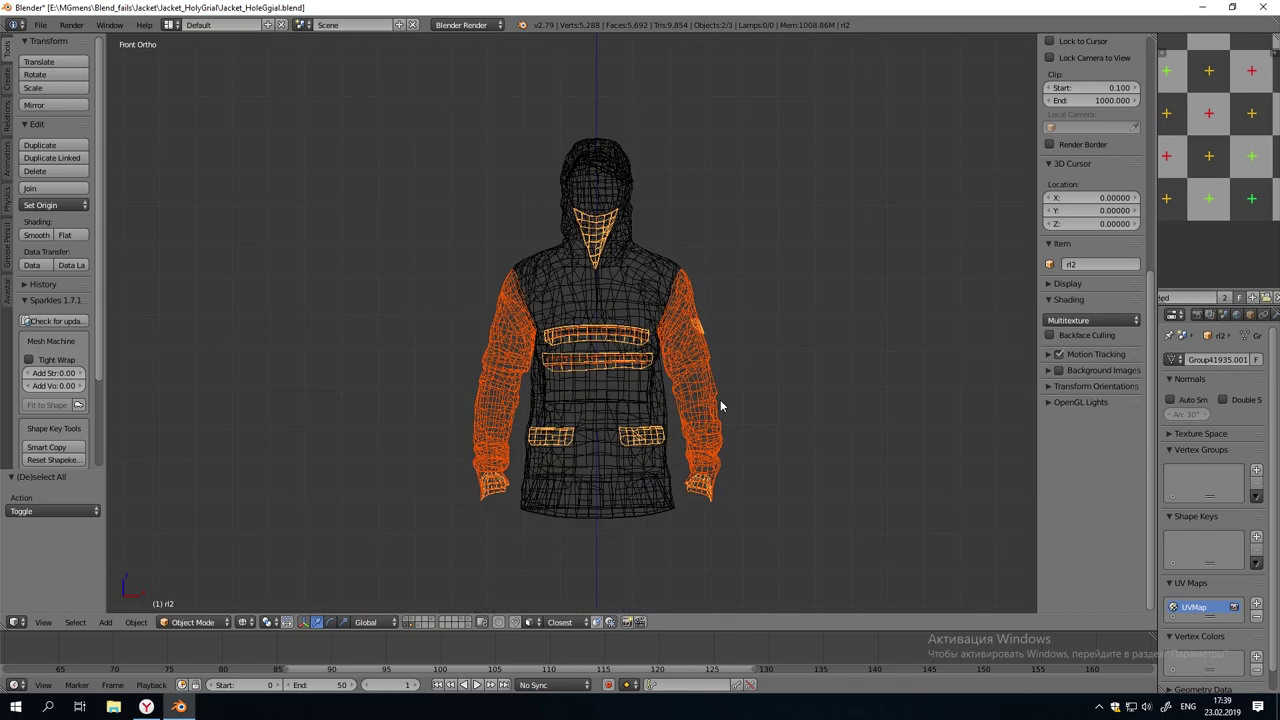
key(z)
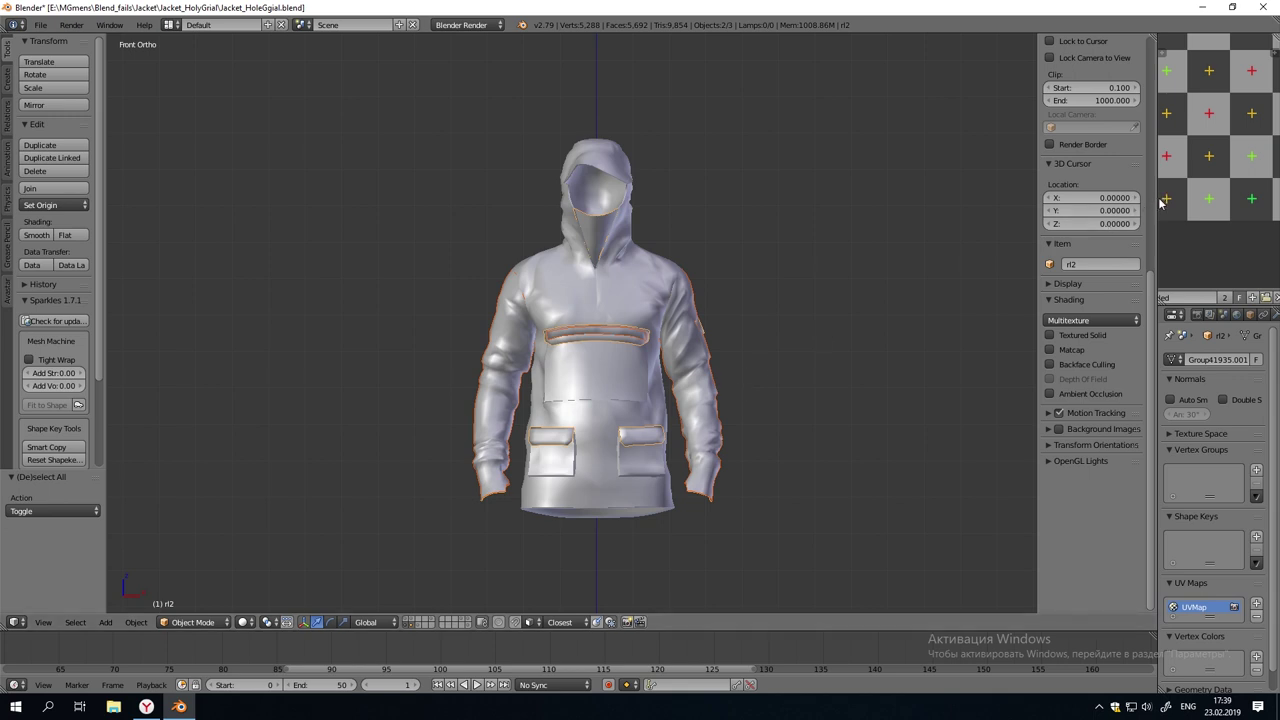
key(z)
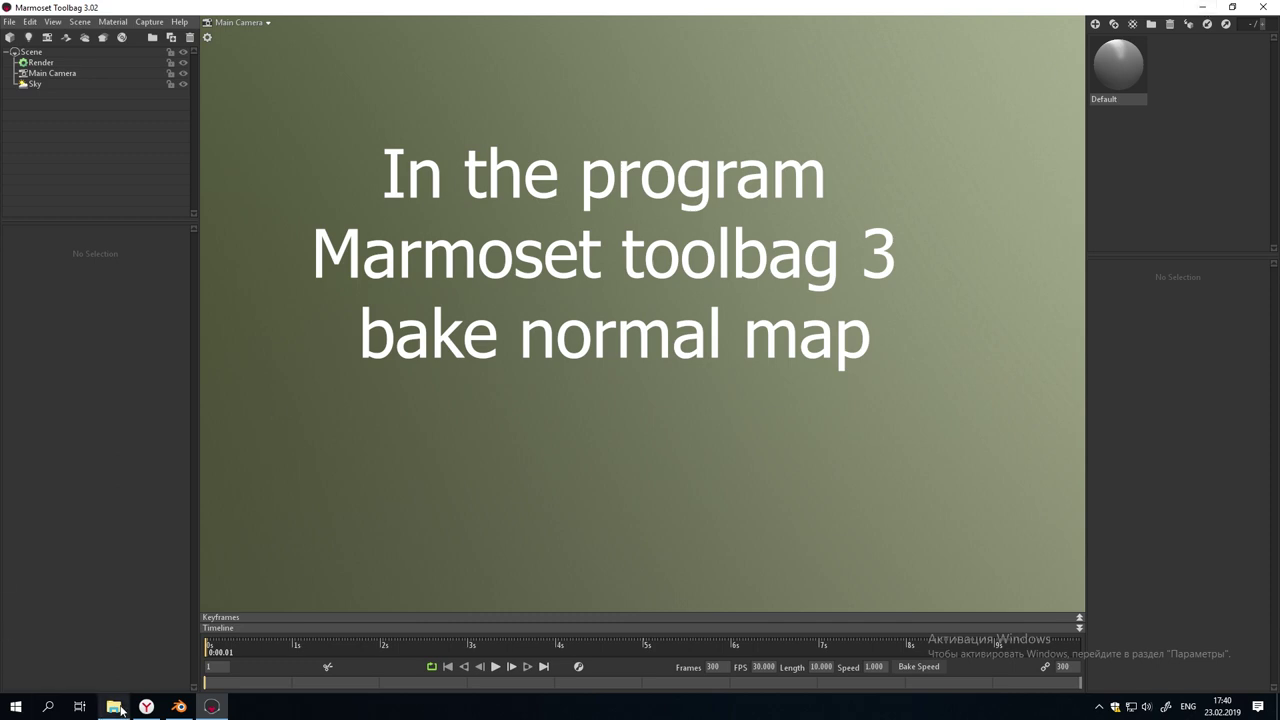
Import the Jacket_HoleGgialRuk.H and Jacket_HoleGgialRuk.L objects from the Normlobj folder into the Marmoset Toolbag scene
click(113, 706)
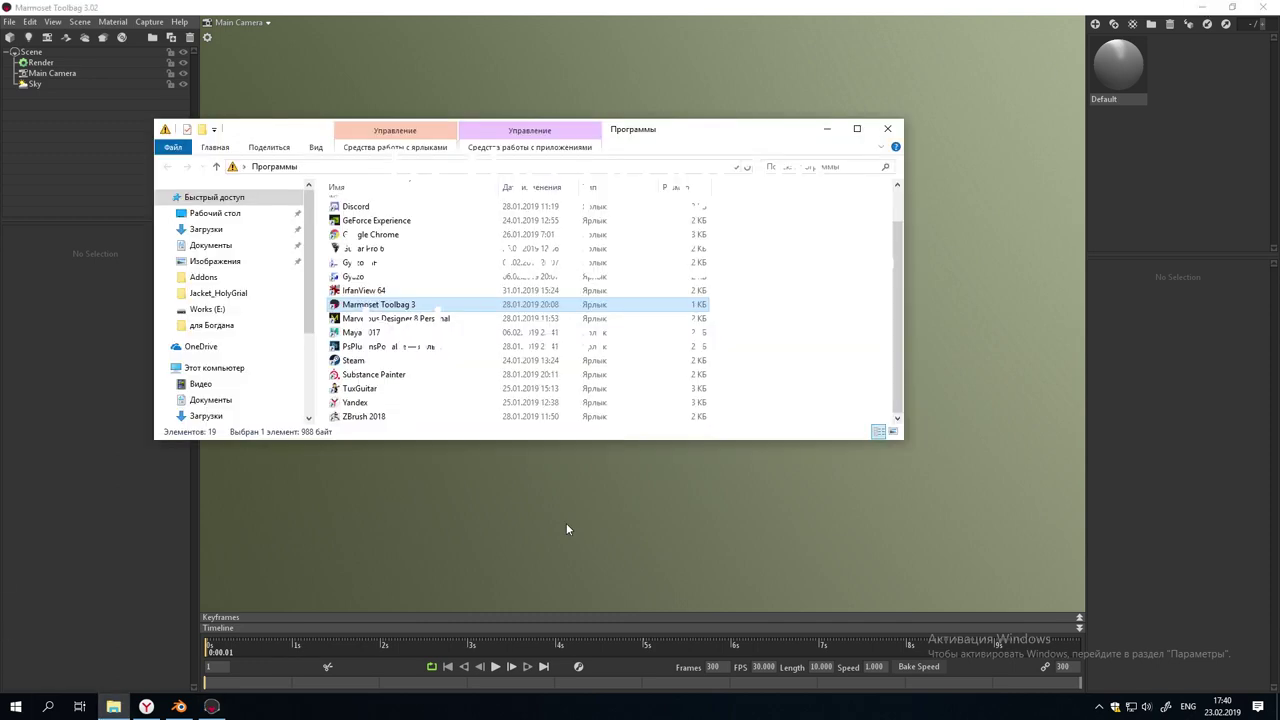
click(245, 292)
double_click(368, 228)
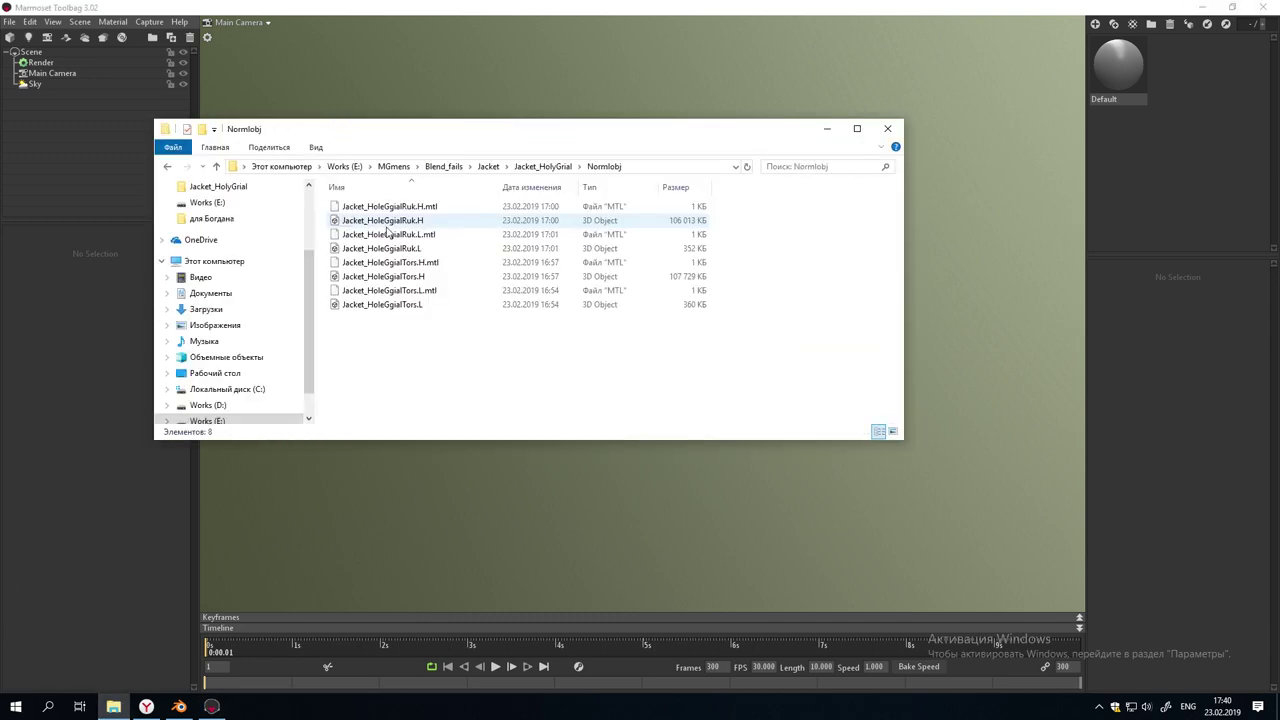
drag(526, 131, 893, 142)
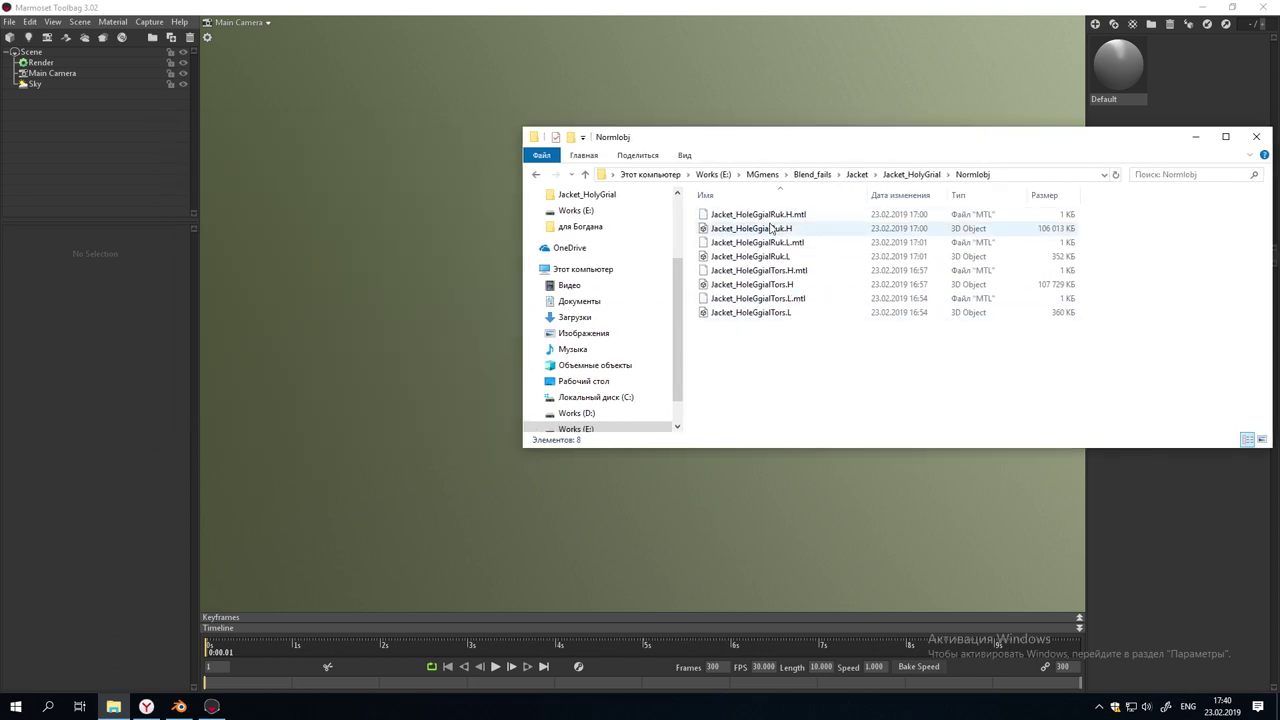
drag(777, 233, 357, 226)
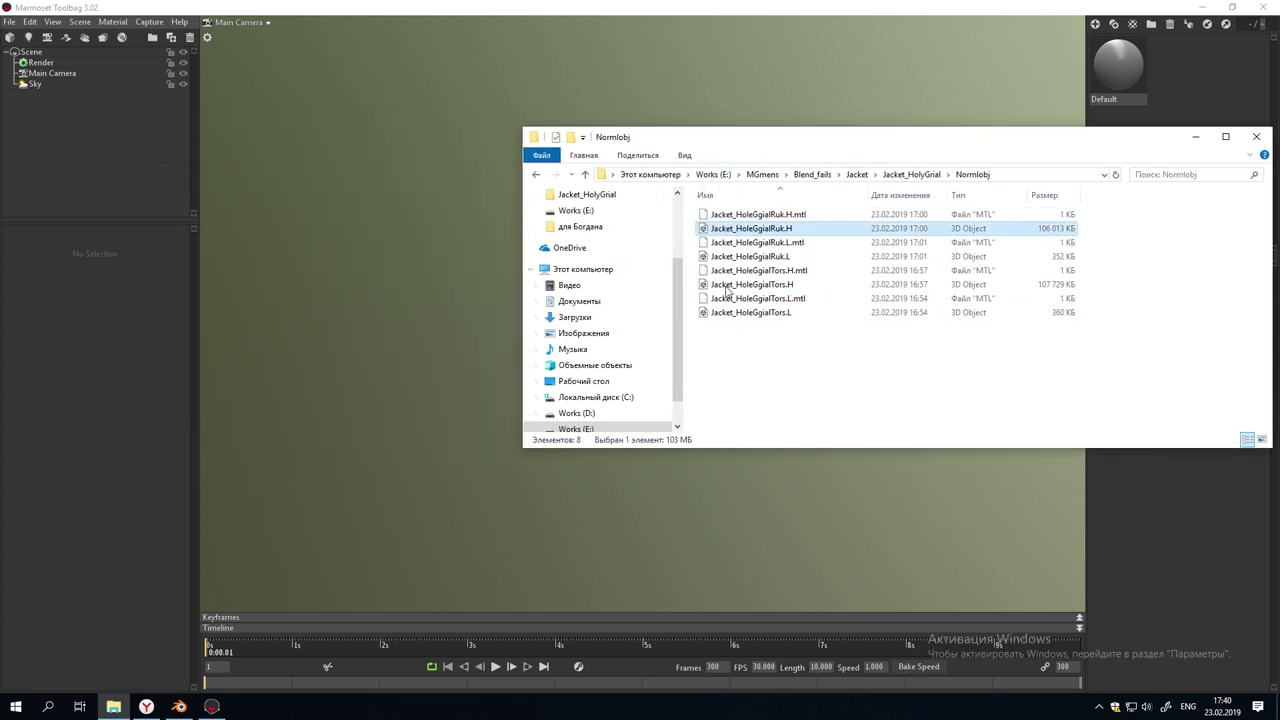
drag(780, 257, 360, 277)
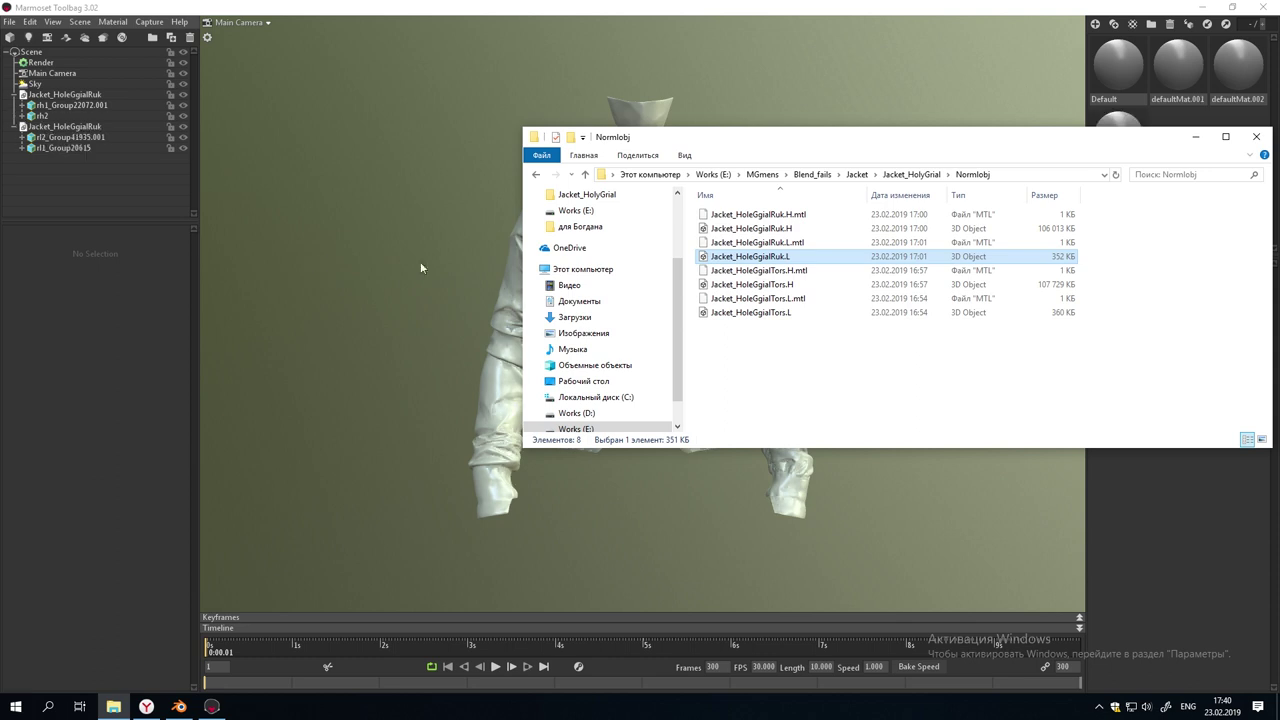
click(1195, 136)
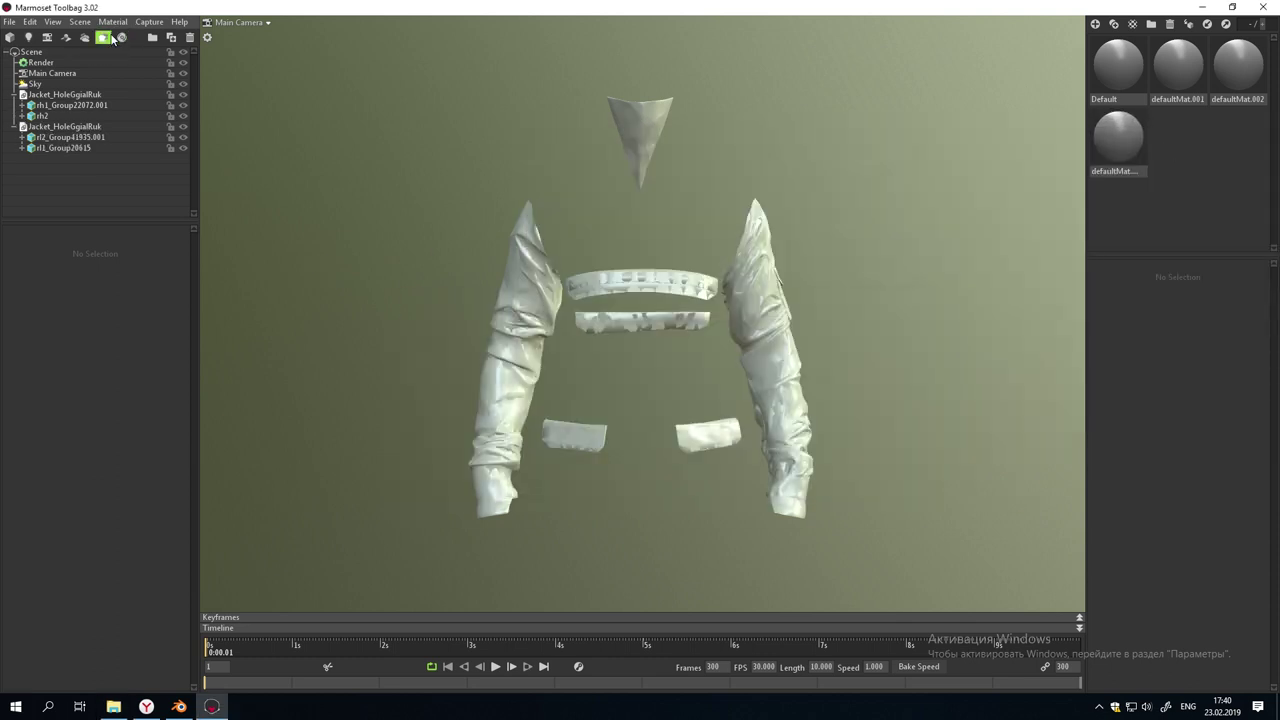
Create a baker in the scene and add a second bake group to it
click(121, 37)
drag(130, 219, 128, 389)
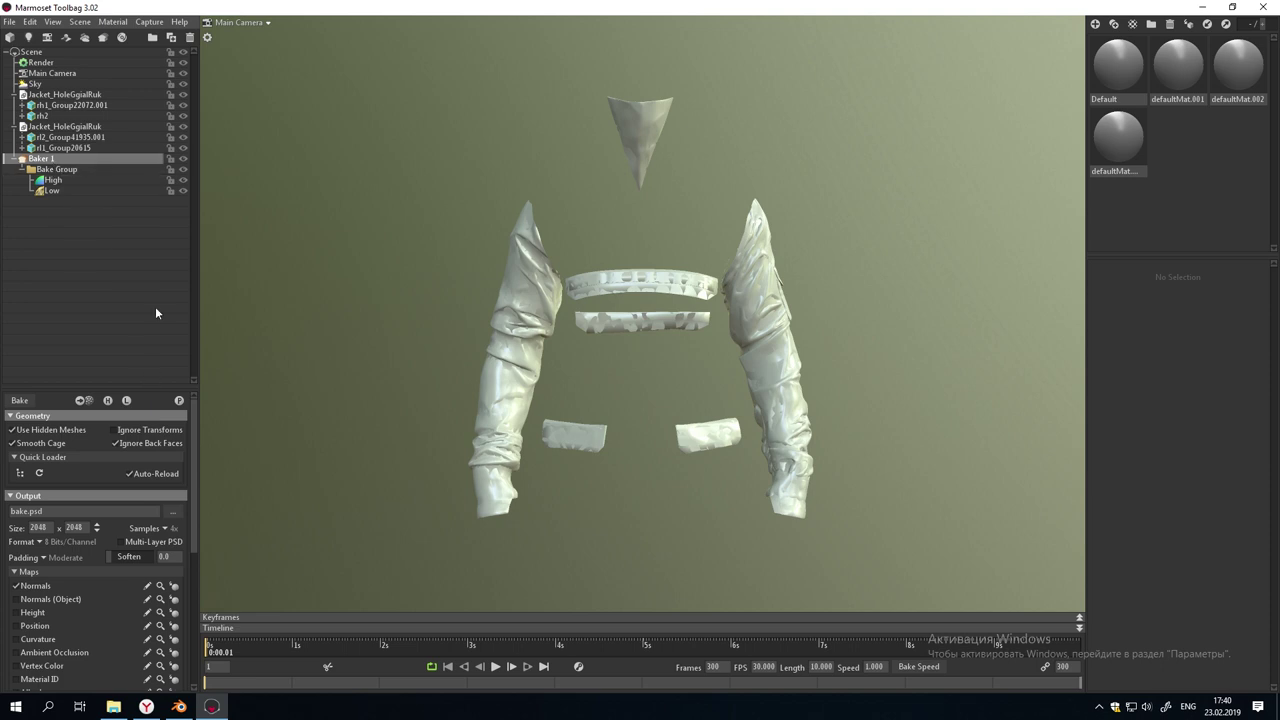
click(89, 401)
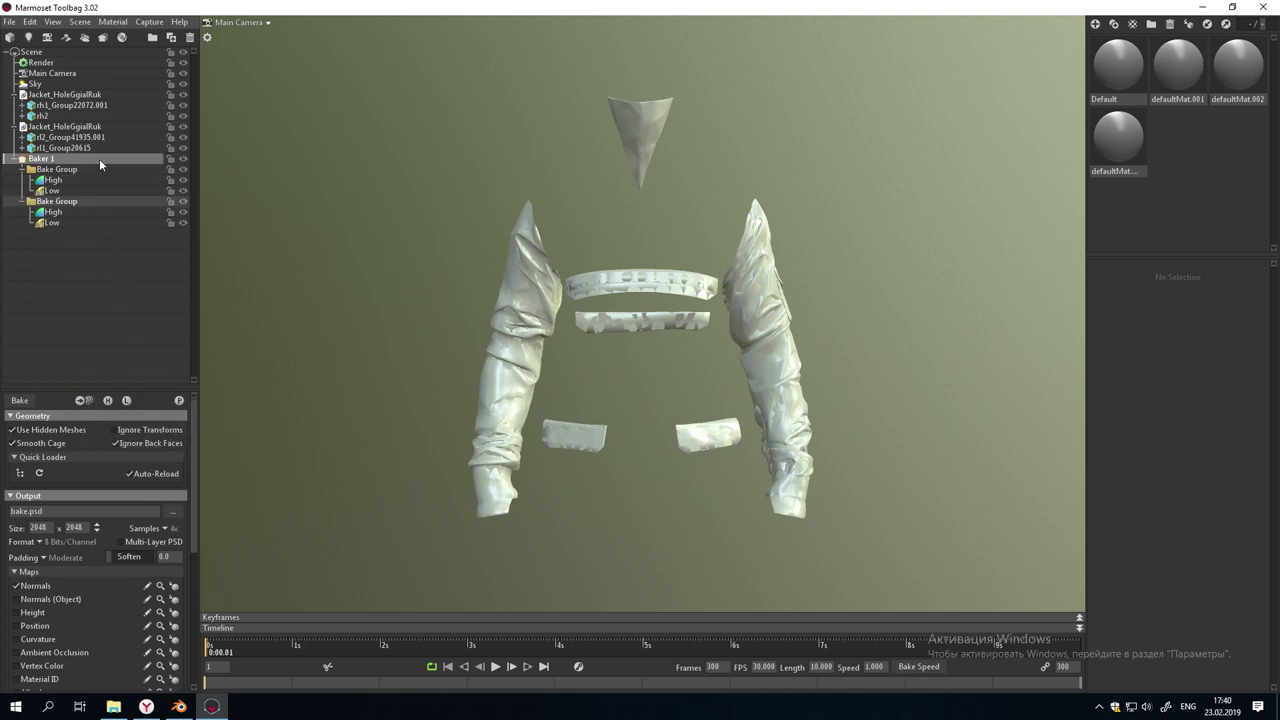
Move rh1_Group22072.001 into the first bake group's High slot and rh2 into the second group's High slot
click(71, 105)
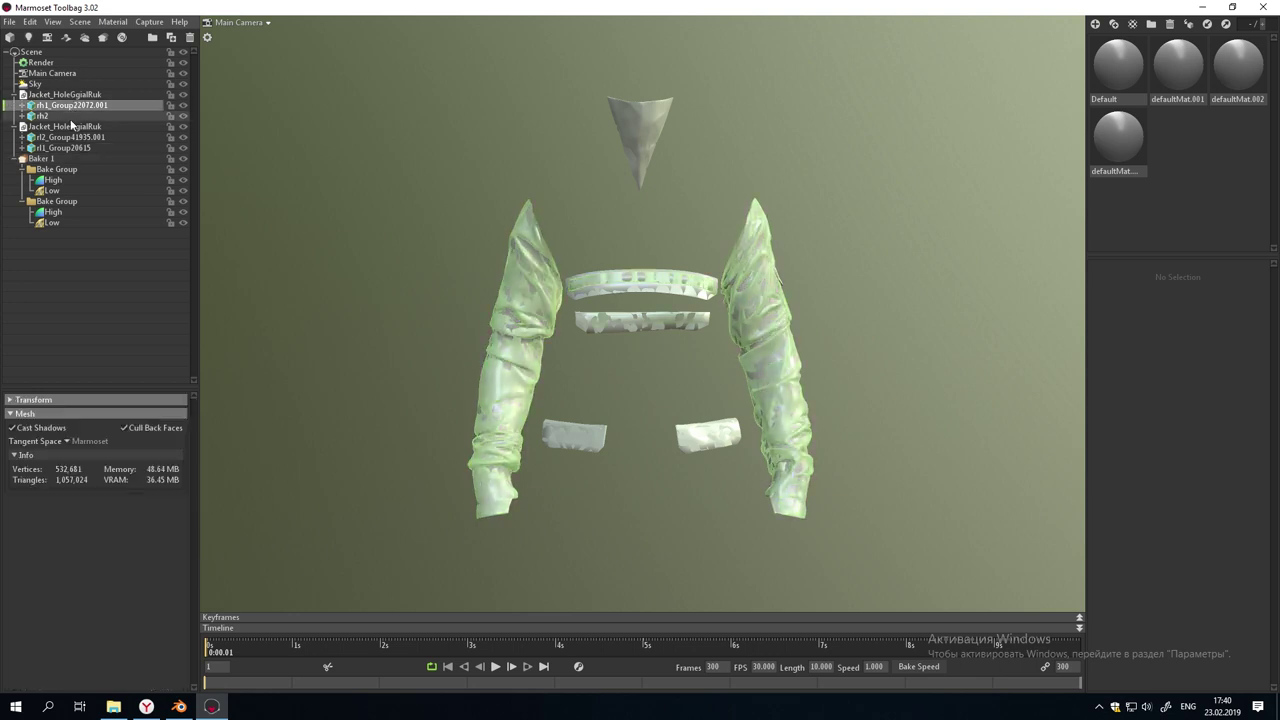
drag(70, 185, 62, 181)
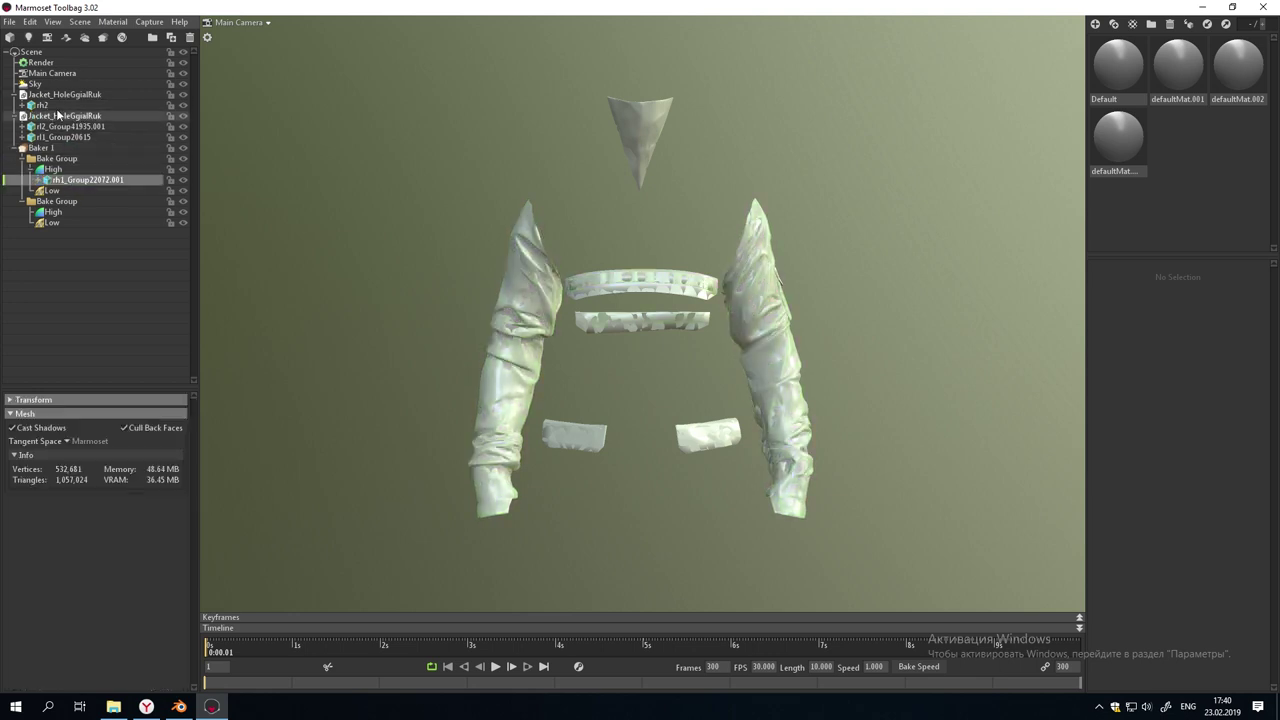
click(38, 105)
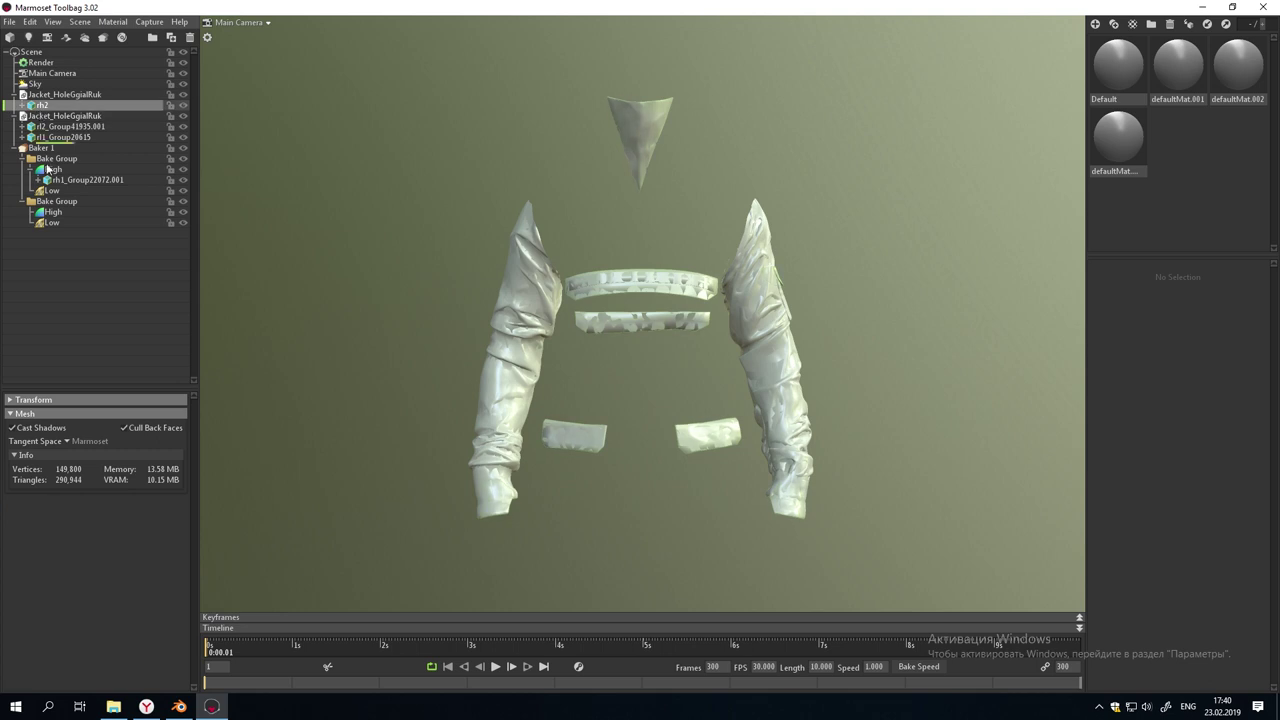
drag(54, 218, 54, 214)
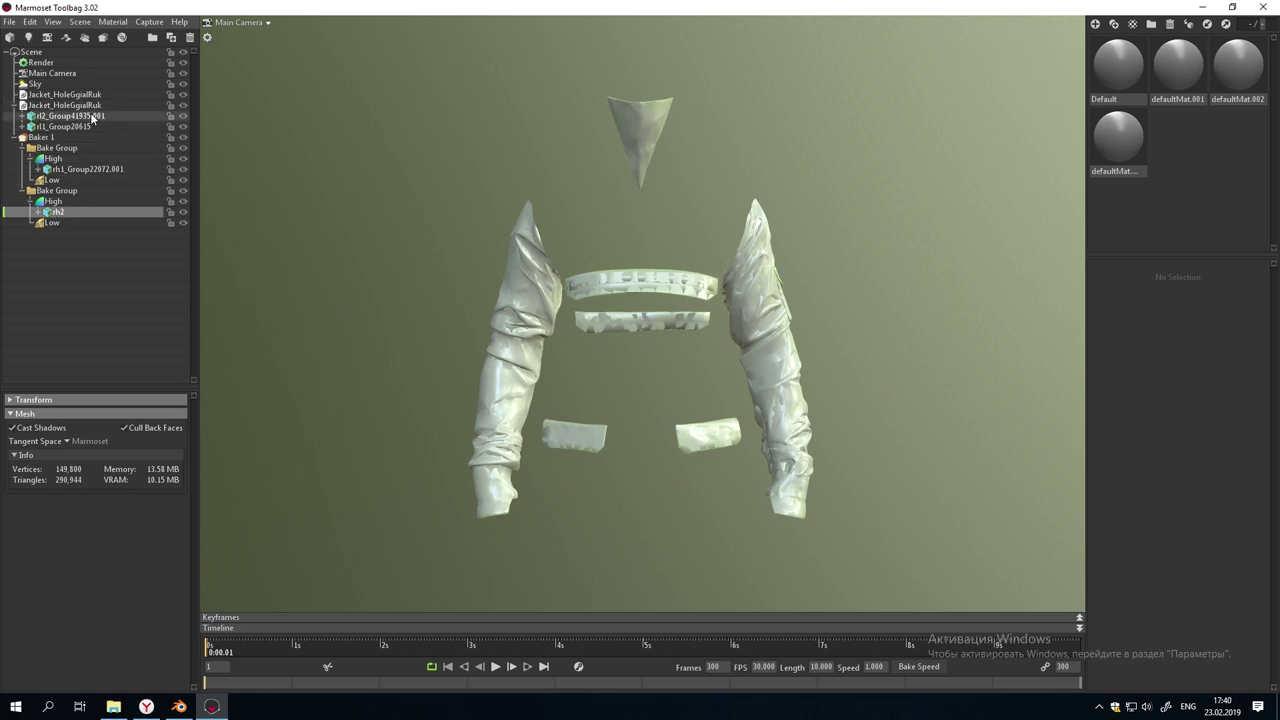
Move rl2_Group41935.001 into the second bake group's Low slot and rl1_Group20615 into the first group's Low slot
click(92, 116)
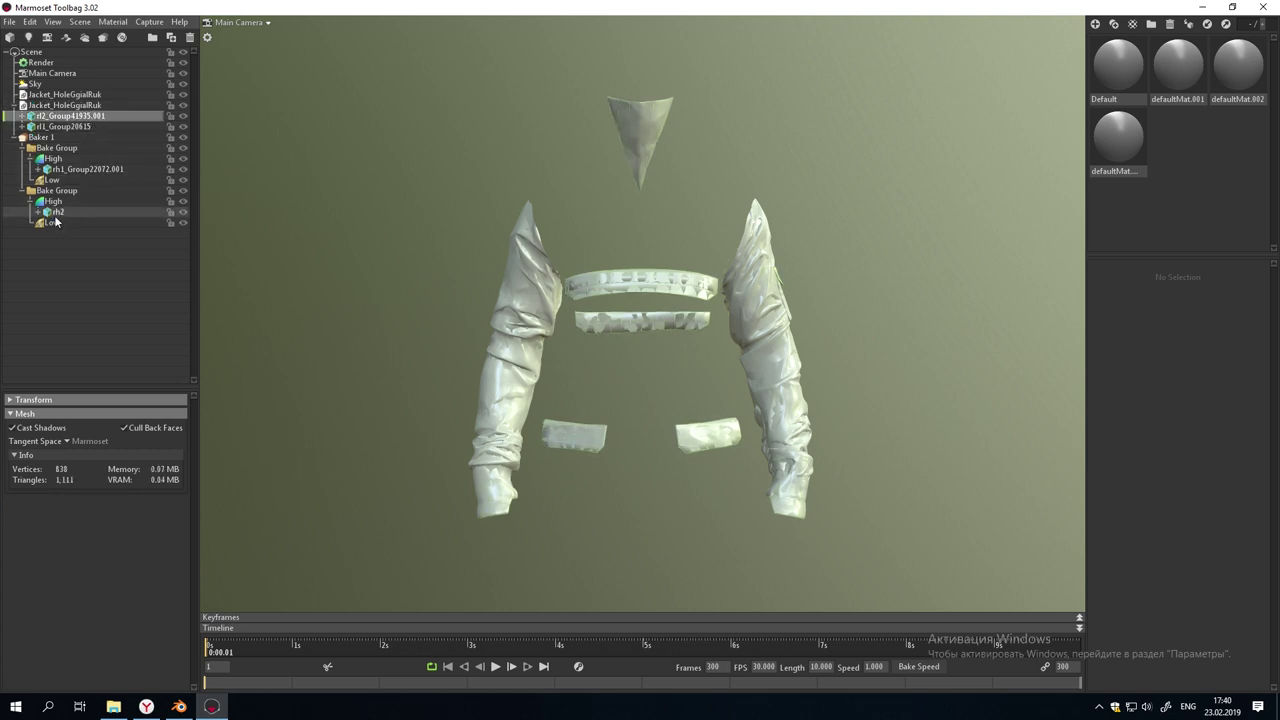
click(55, 215)
click(74, 118)
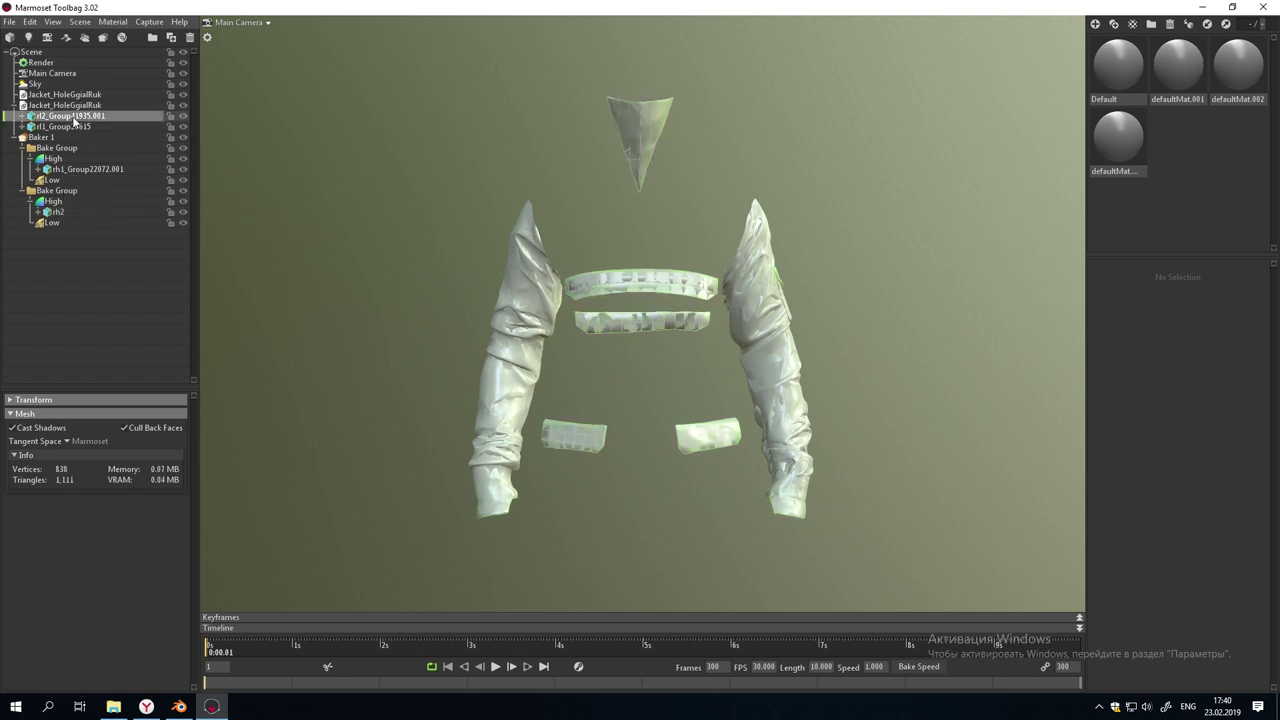
drag(66, 231, 62, 226)
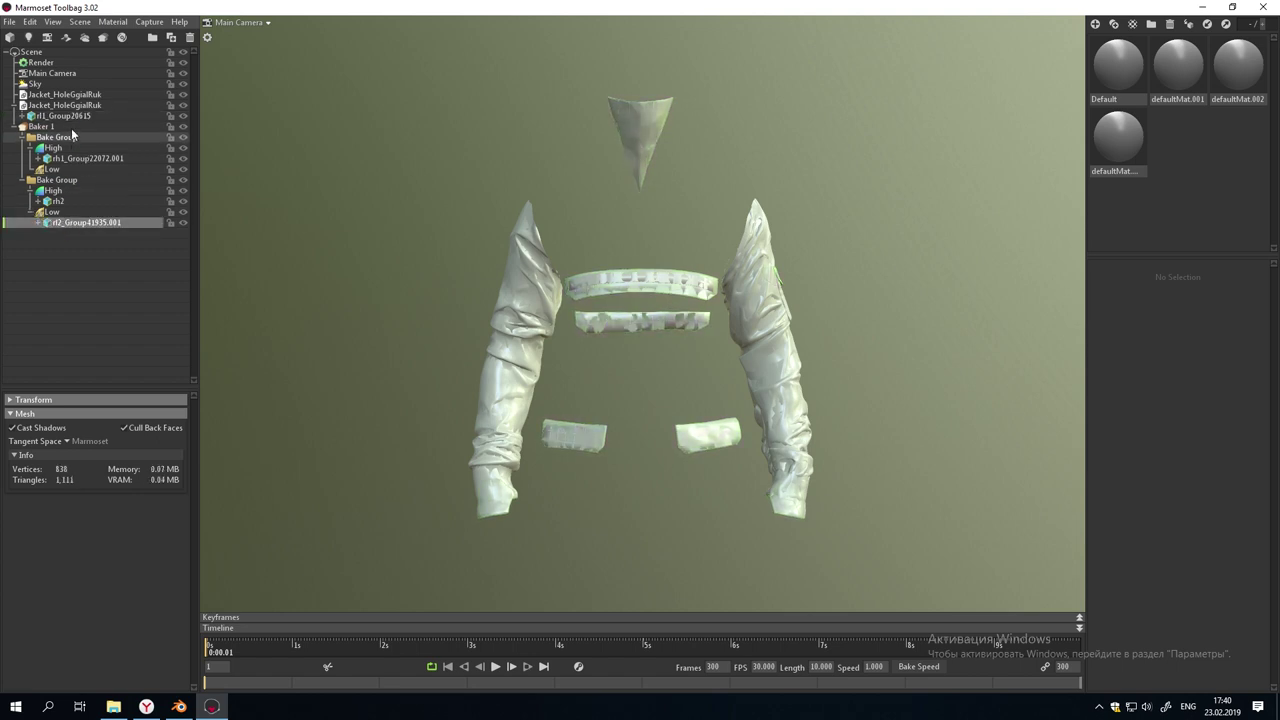
drag(74, 117, 75, 162)
click(78, 150)
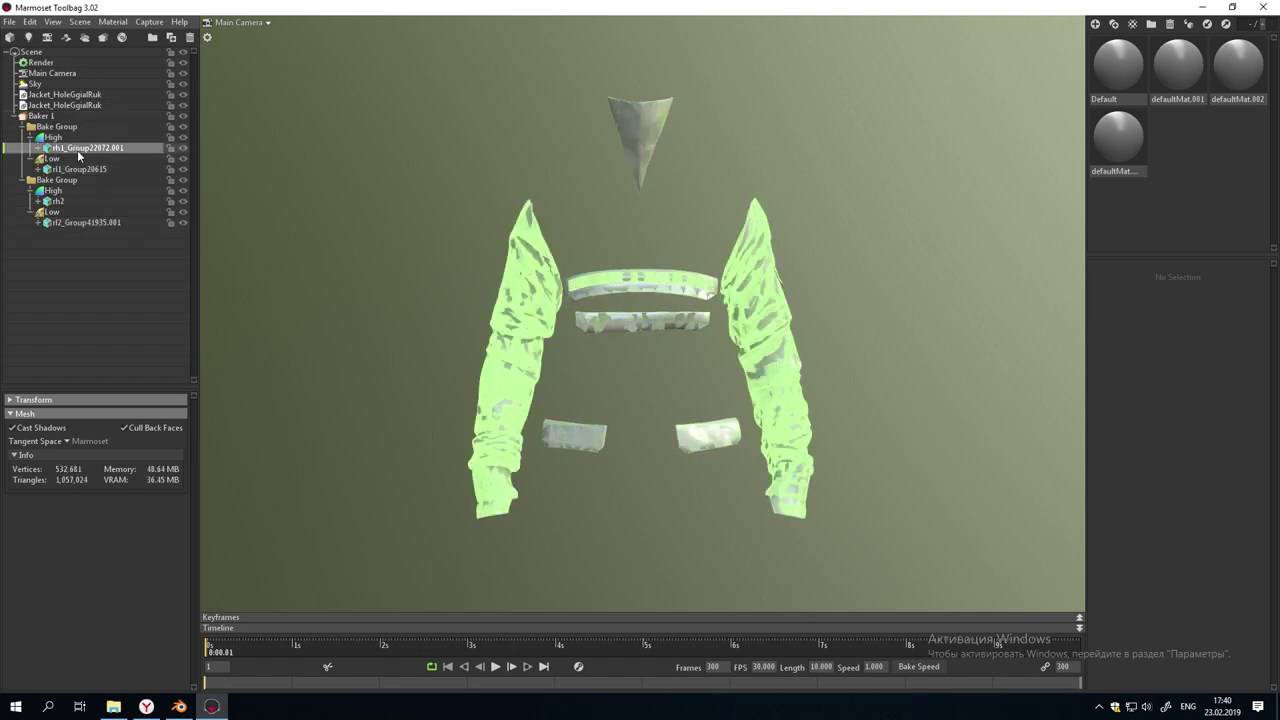
click(83, 171)
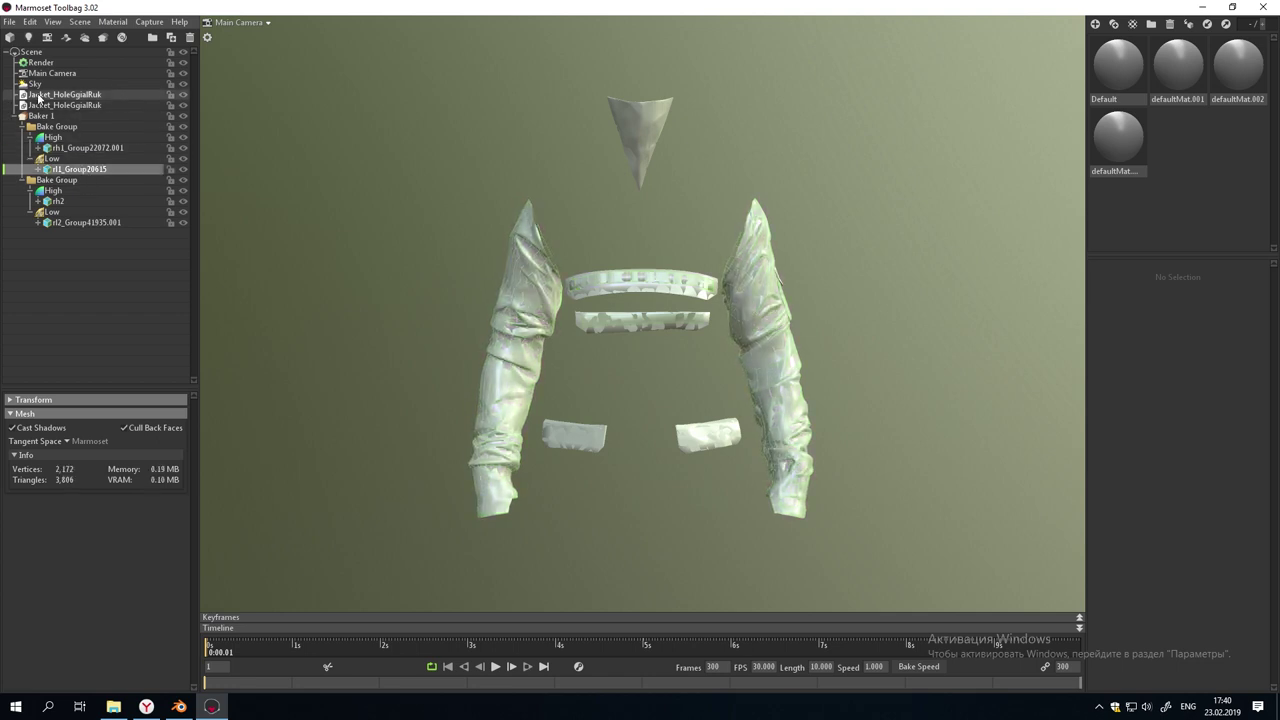
Delete the two emptied Jacket_HoleGgialRuk import references from the scene
click(74, 96)
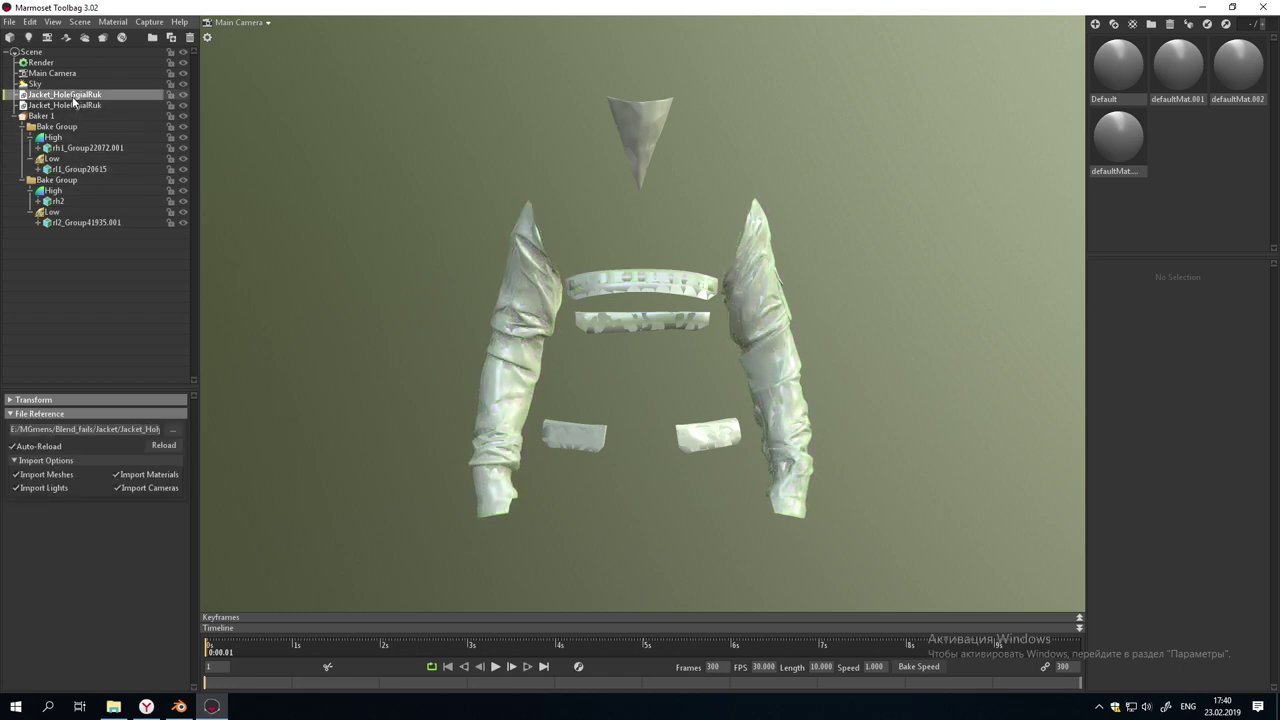
key(Delete)
click(78, 97)
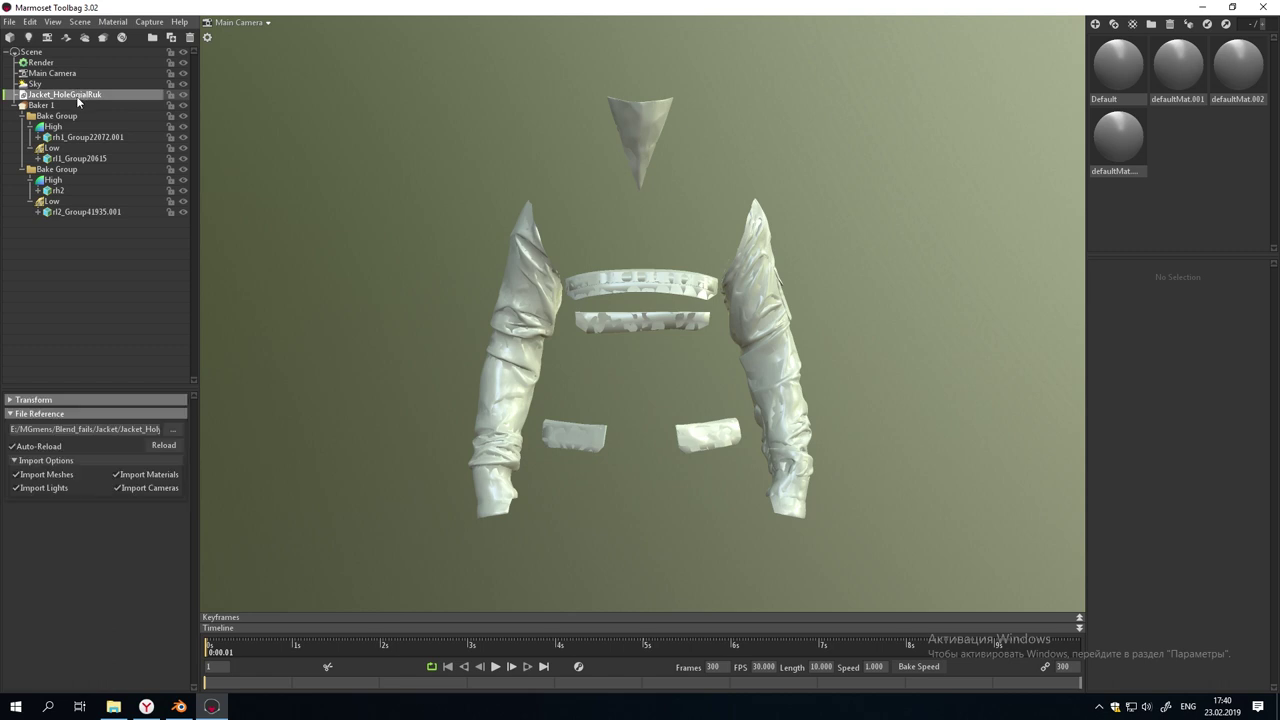
key(Delete)
Start choosing the baker's output file and create an Images folder inside Jacket_HolyGrial
click(42, 96)
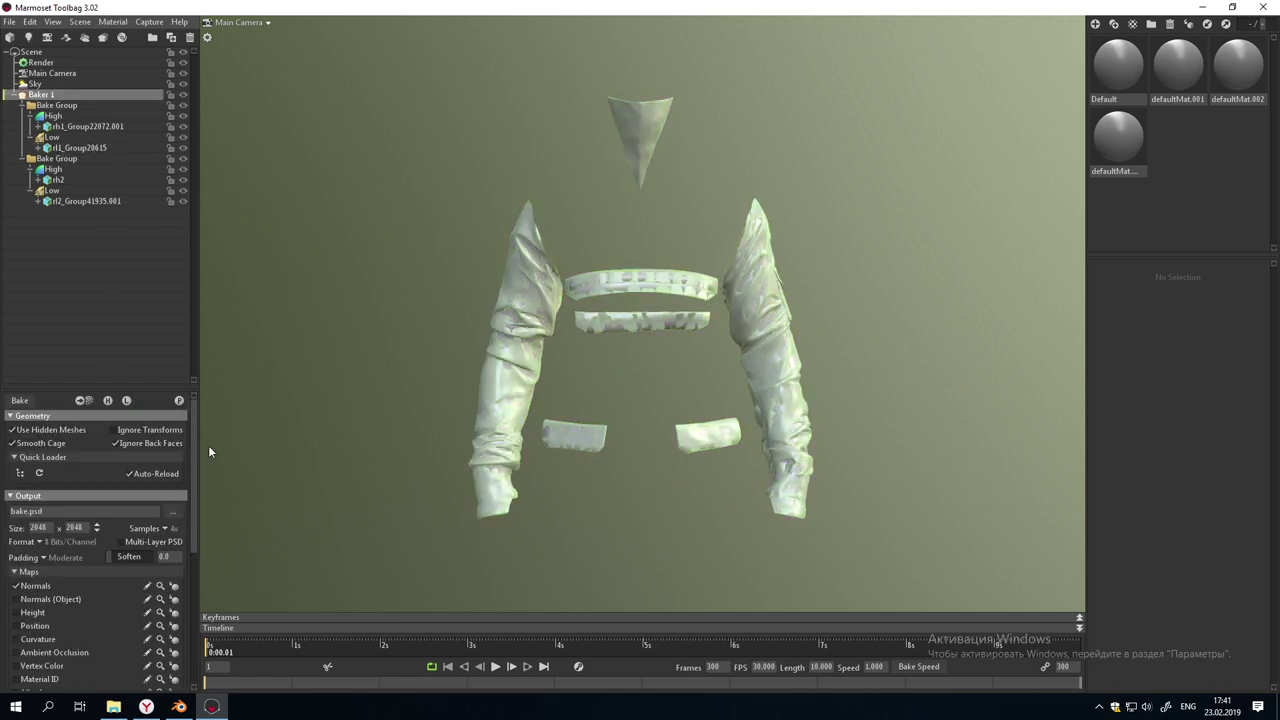
click(173, 511)
click(398, 273)
double_click(291, 487)
right_click(414, 423)
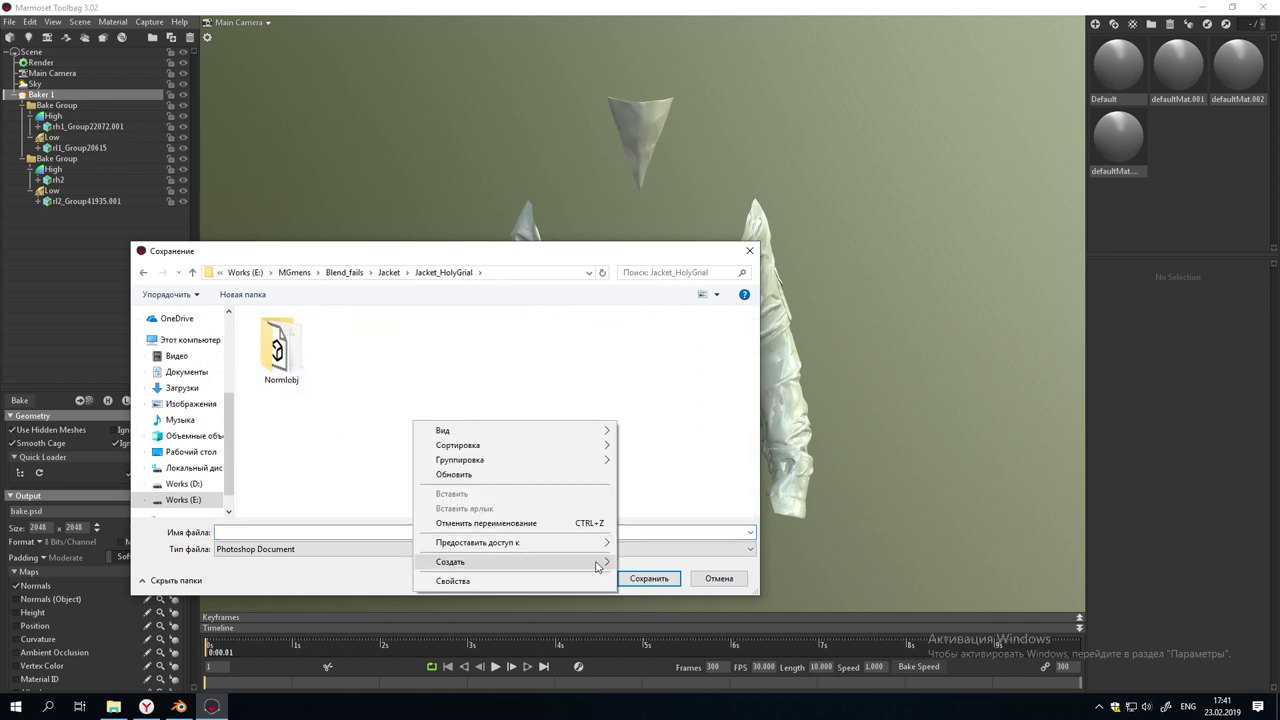
mouse_move(600, 561)
click(645, 483)
text(Ima)
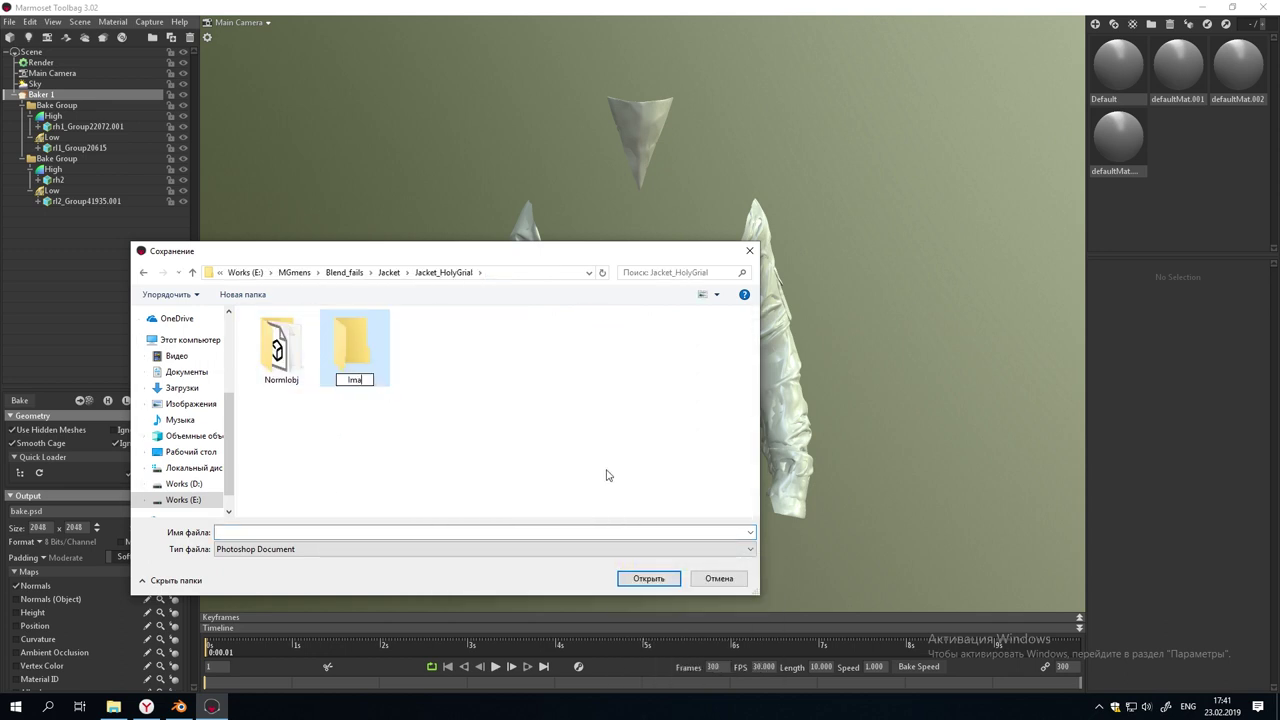
key(Return)
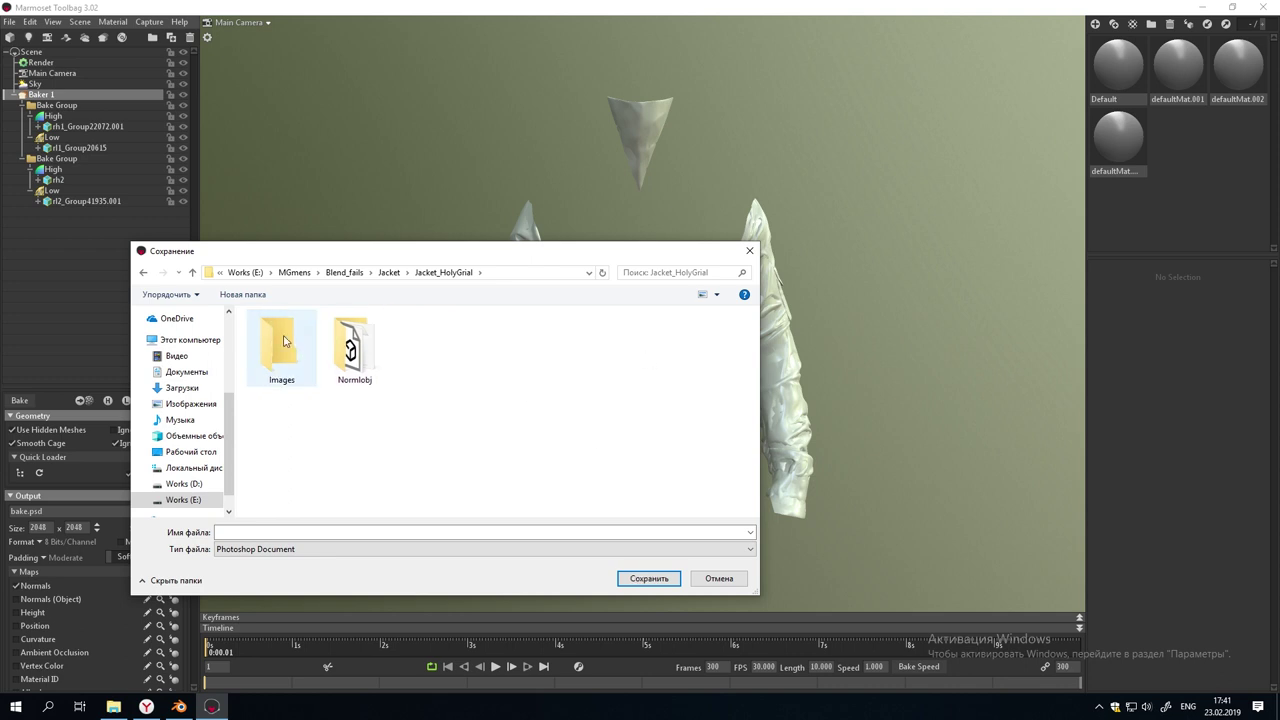
Set the bake output to a Photoshop document named Jacket_HolyG_Ruk in the Images folder
double_click(278, 343)
click(243, 531)
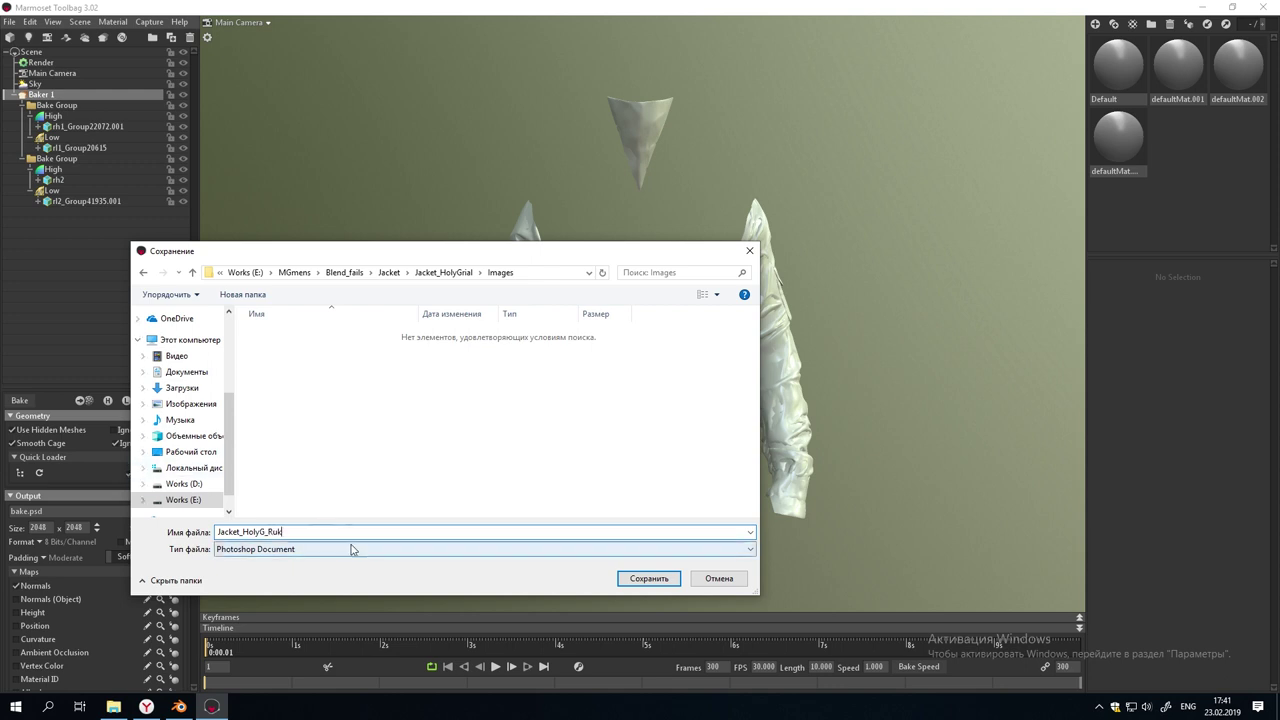
click(648, 579)
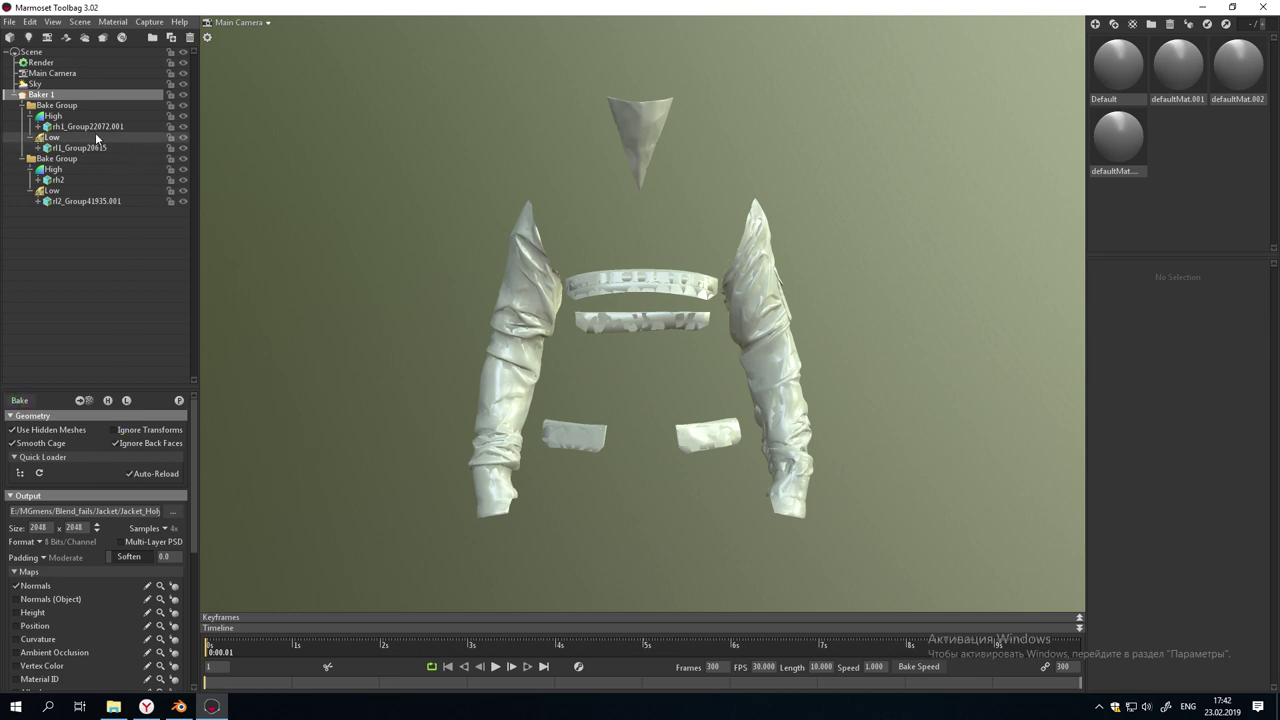
Hide the high-poly meshes in both bake groups and preview the baked normal map on the low-poly meshes
click(183, 126)
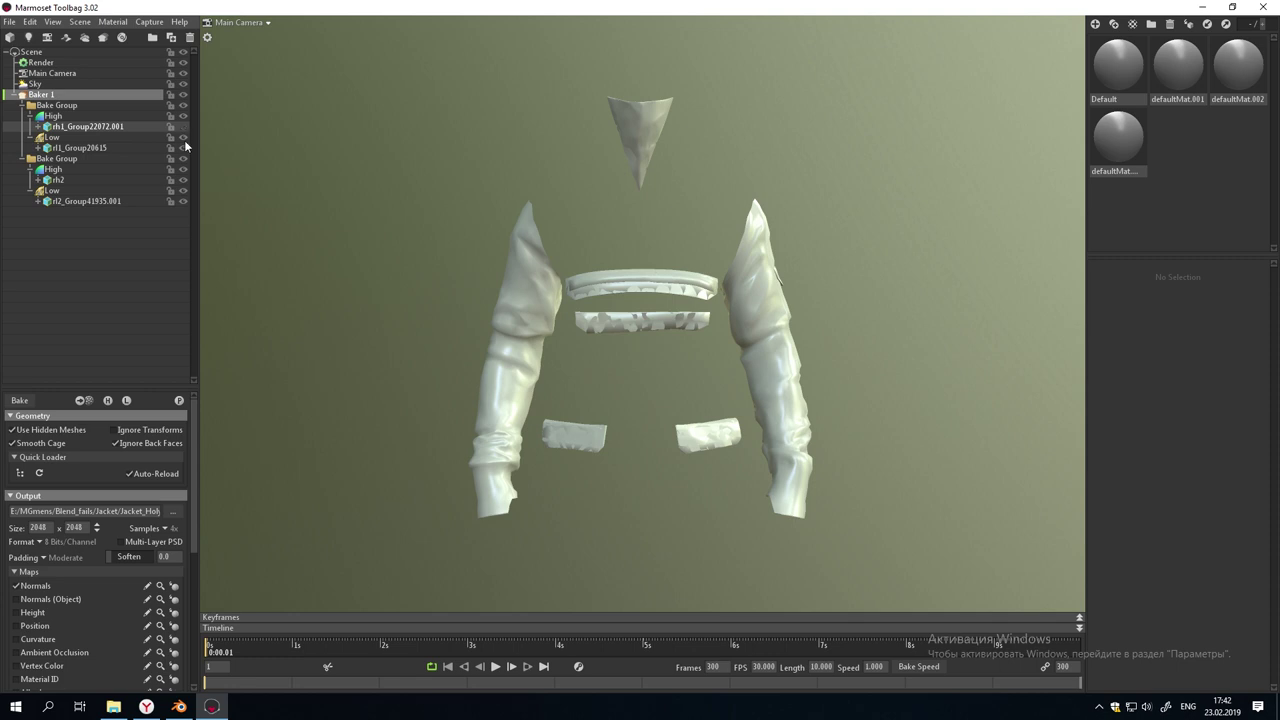
click(184, 166)
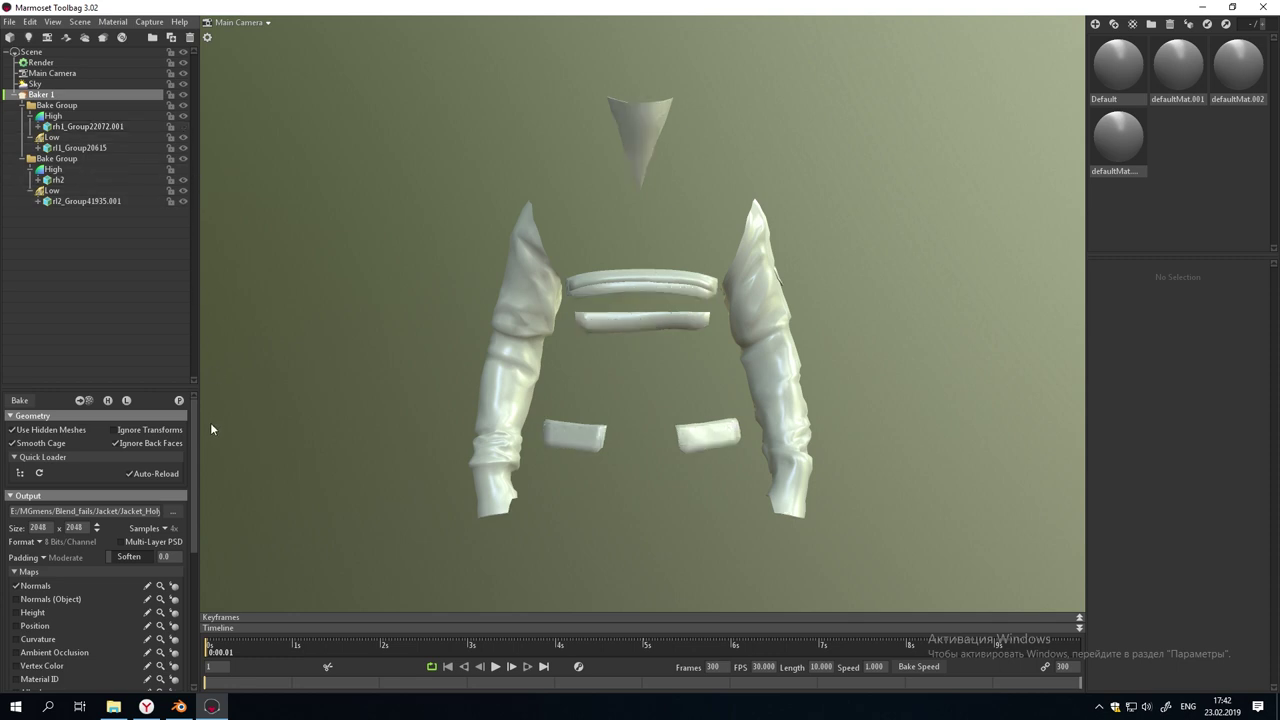
click(179, 400)
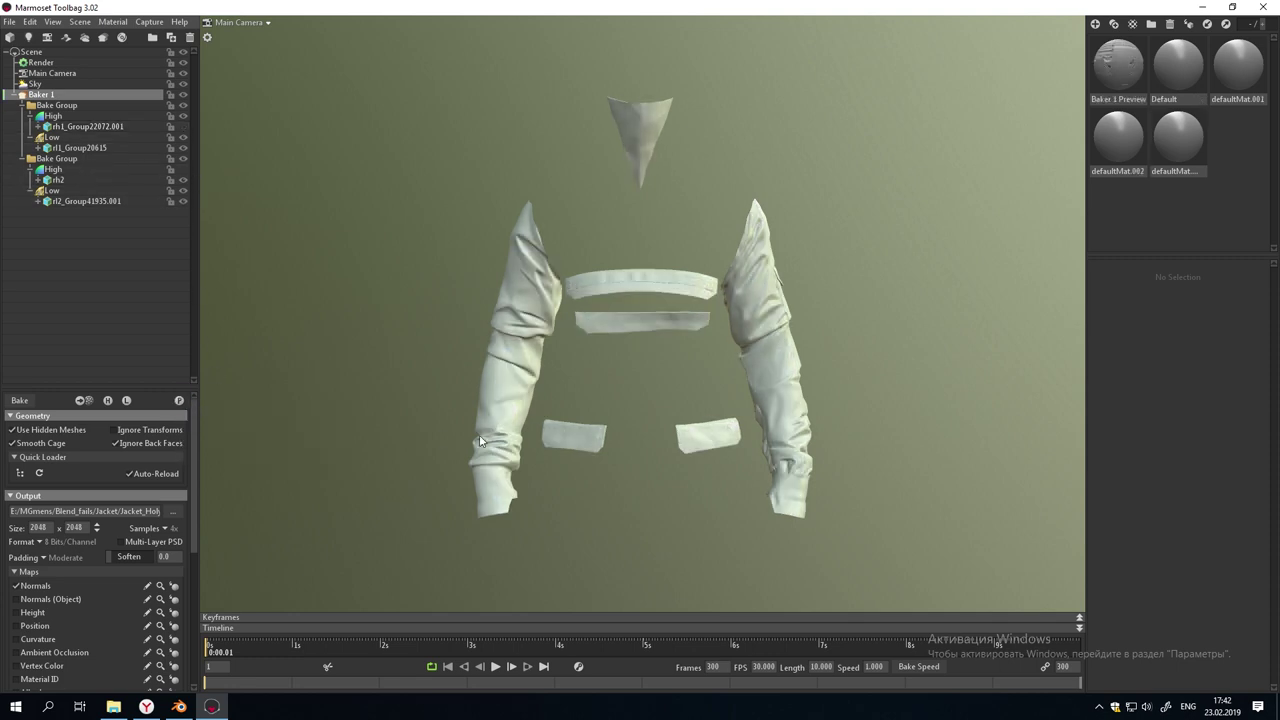
Inspect the baked sleeves, collapse Baker 1 and delete it from the scene
scroll(660, 455, up, 5)
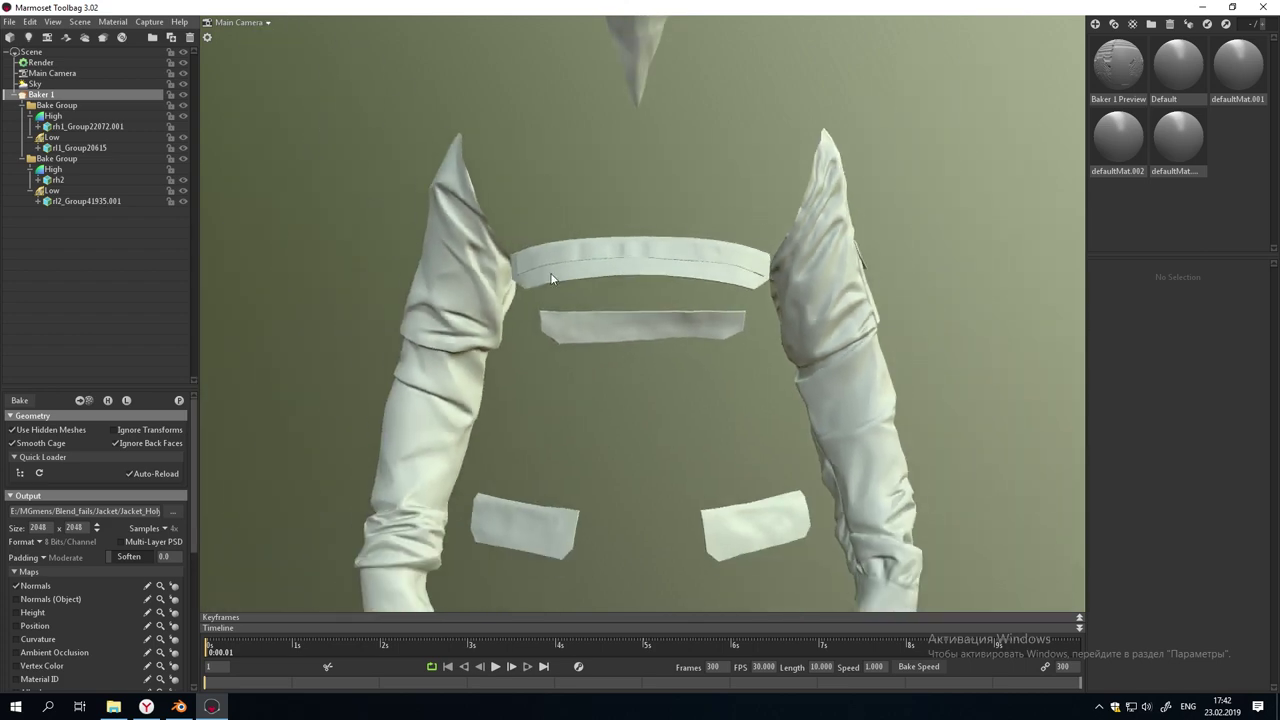
drag(675, 385, 632, 383)
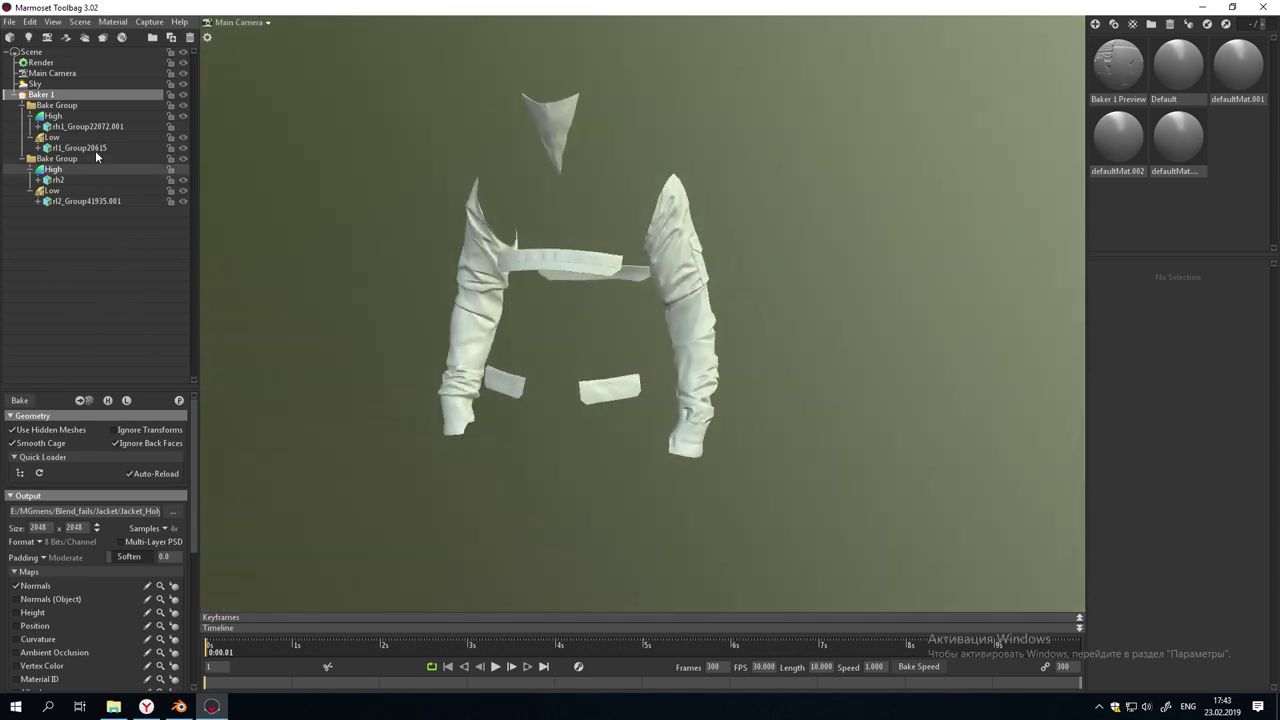
click(9, 94)
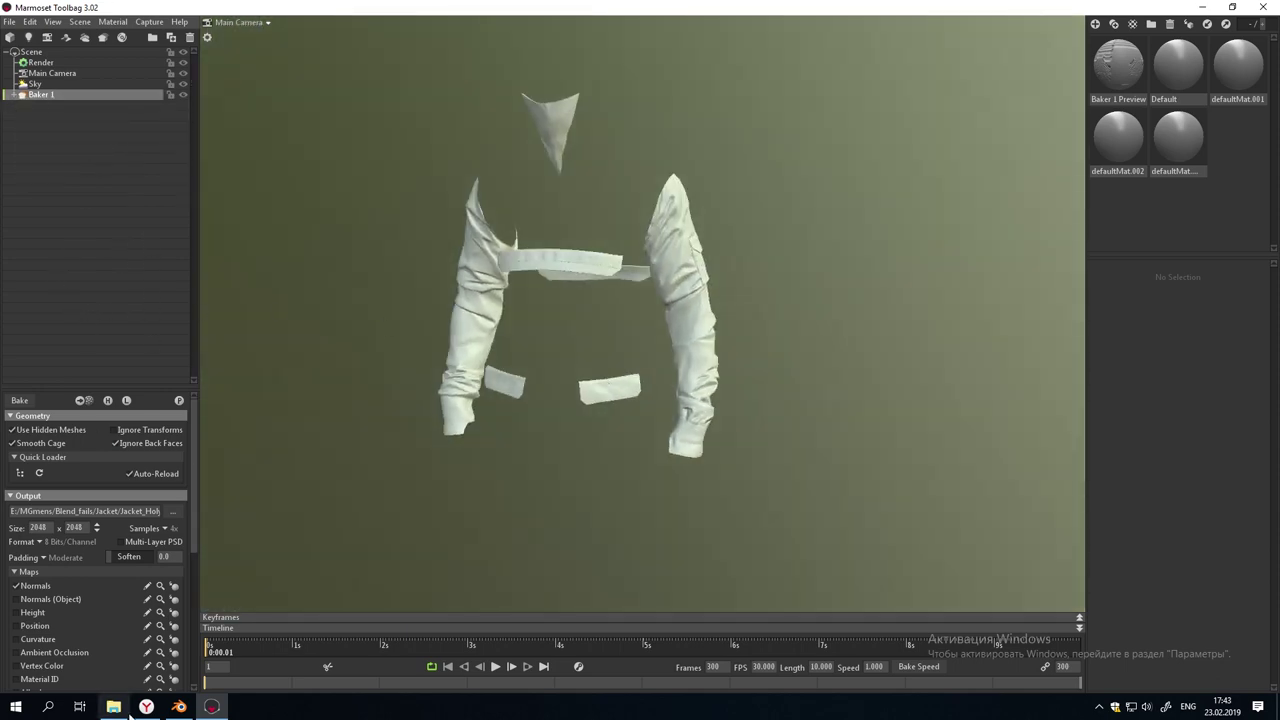
click(116, 707)
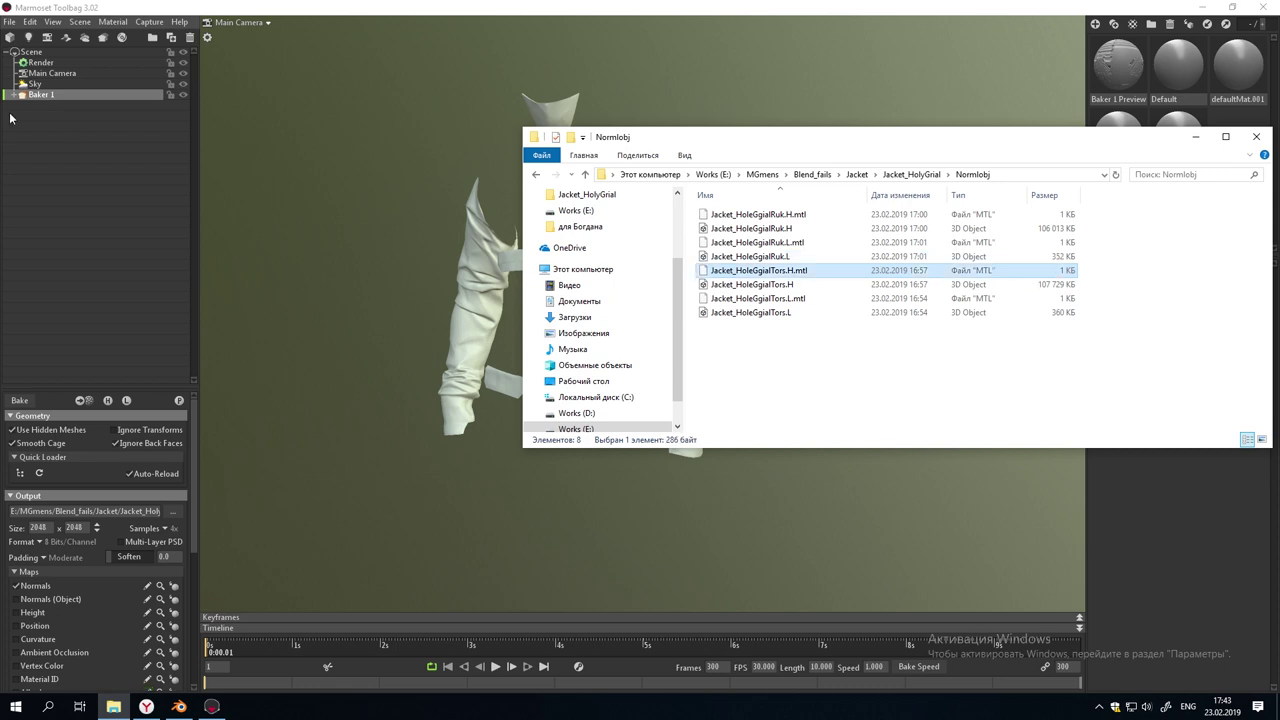
click(37, 102)
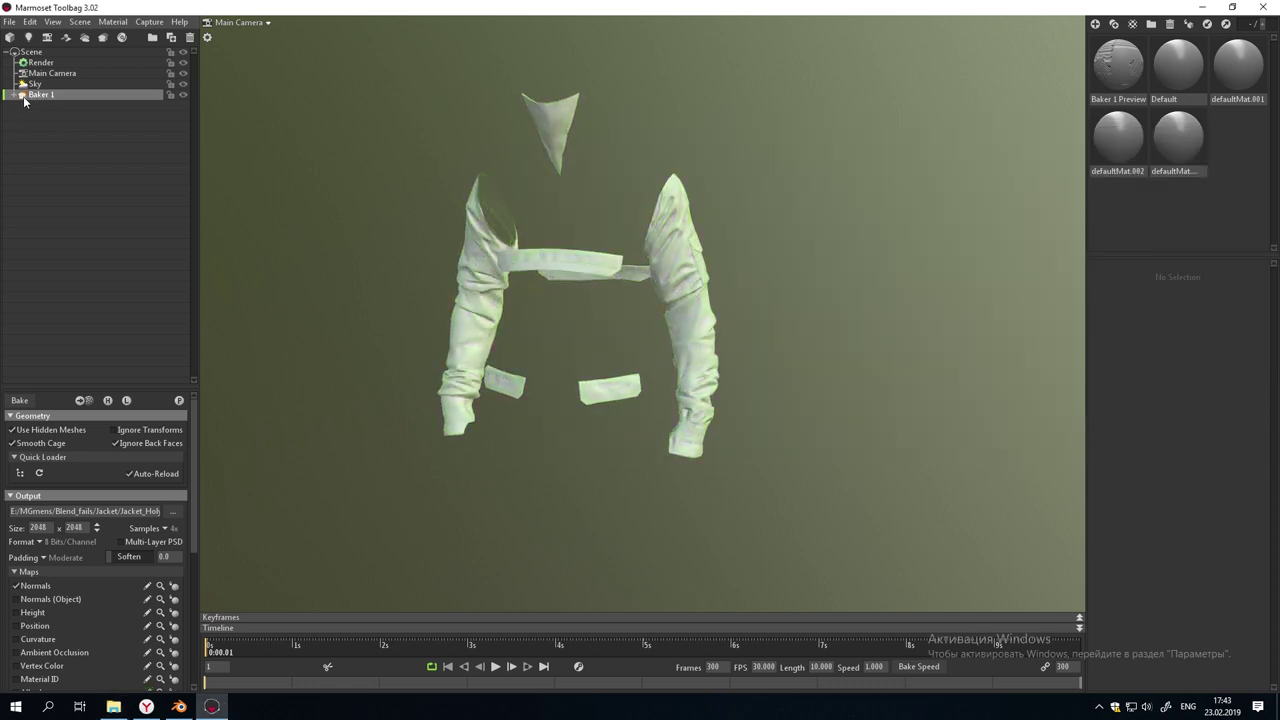
key(Delete)
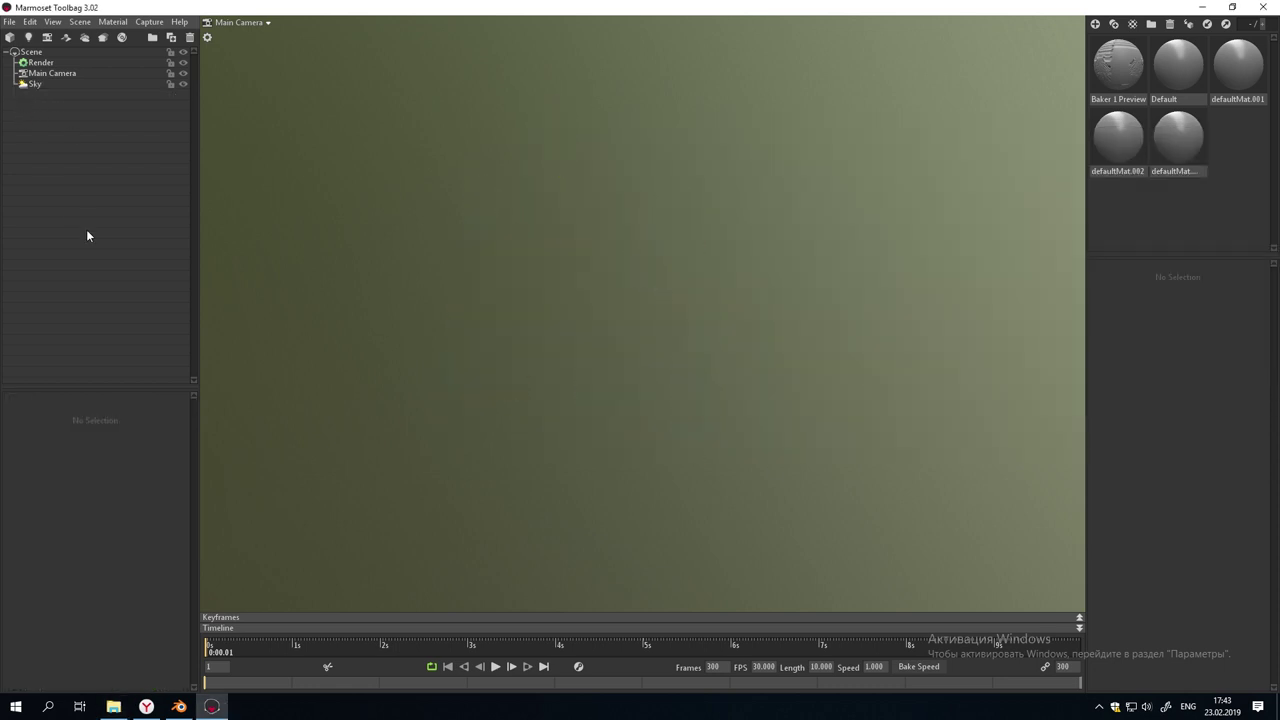
Import the high-poly torso Jacket_HoleGgialTors.H, create a new baker and put mesh th1 in its High group
click(114, 707)
drag(755, 270, 425, 293)
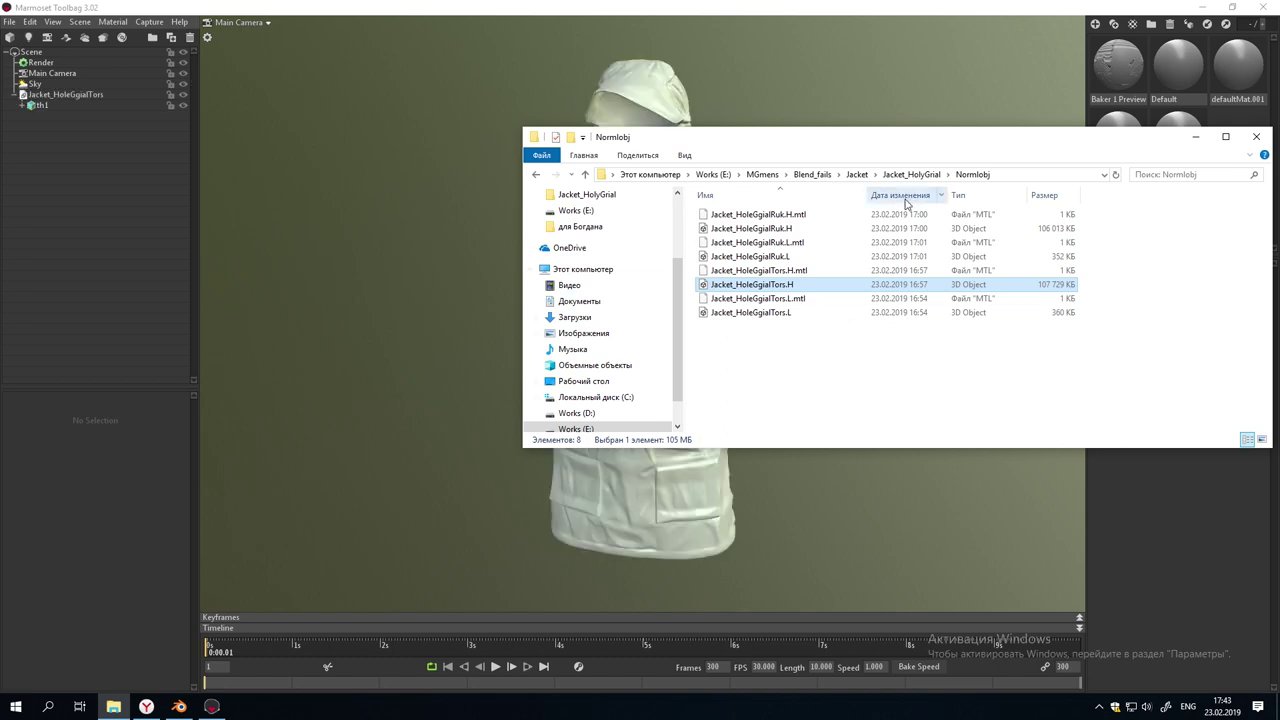
click(104, 38)
drag(40, 105, 50, 138)
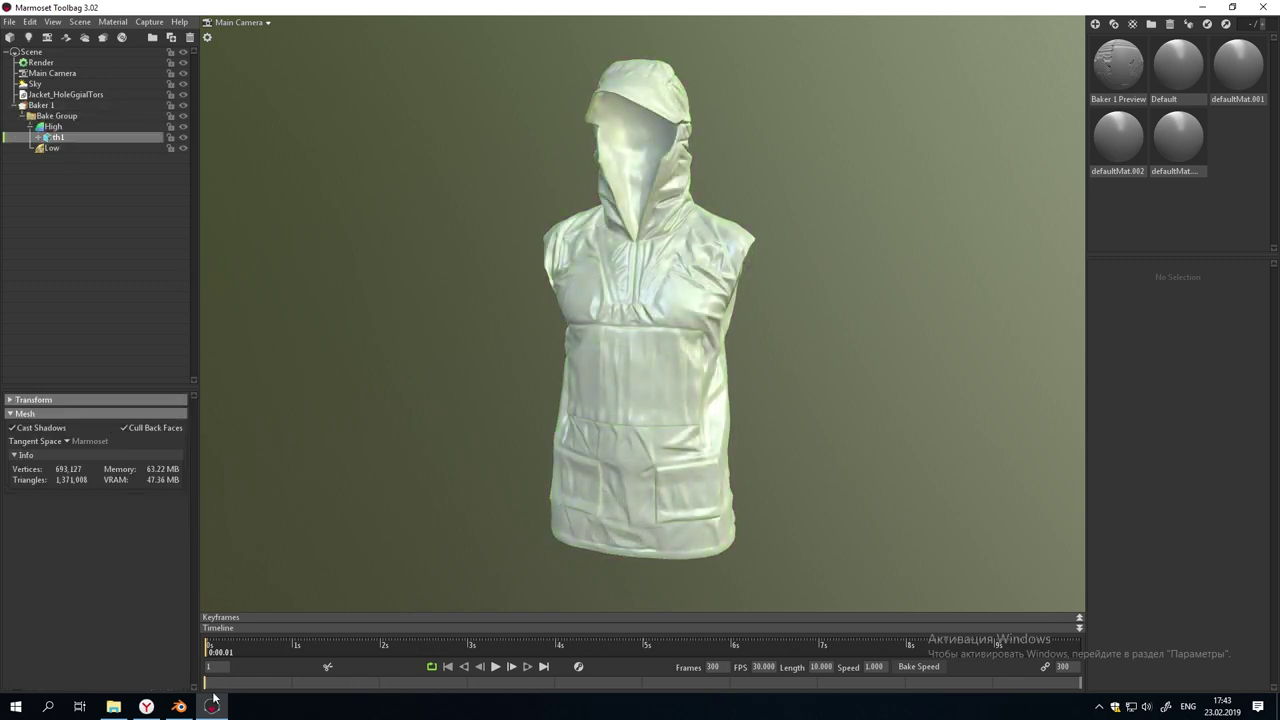
Import the low-poly torso Jacket_HoleGgialTors.L, put mesh tl1 in the Low group and delete its emptied import reference
click(113, 706)
drag(748, 314, 426, 374)
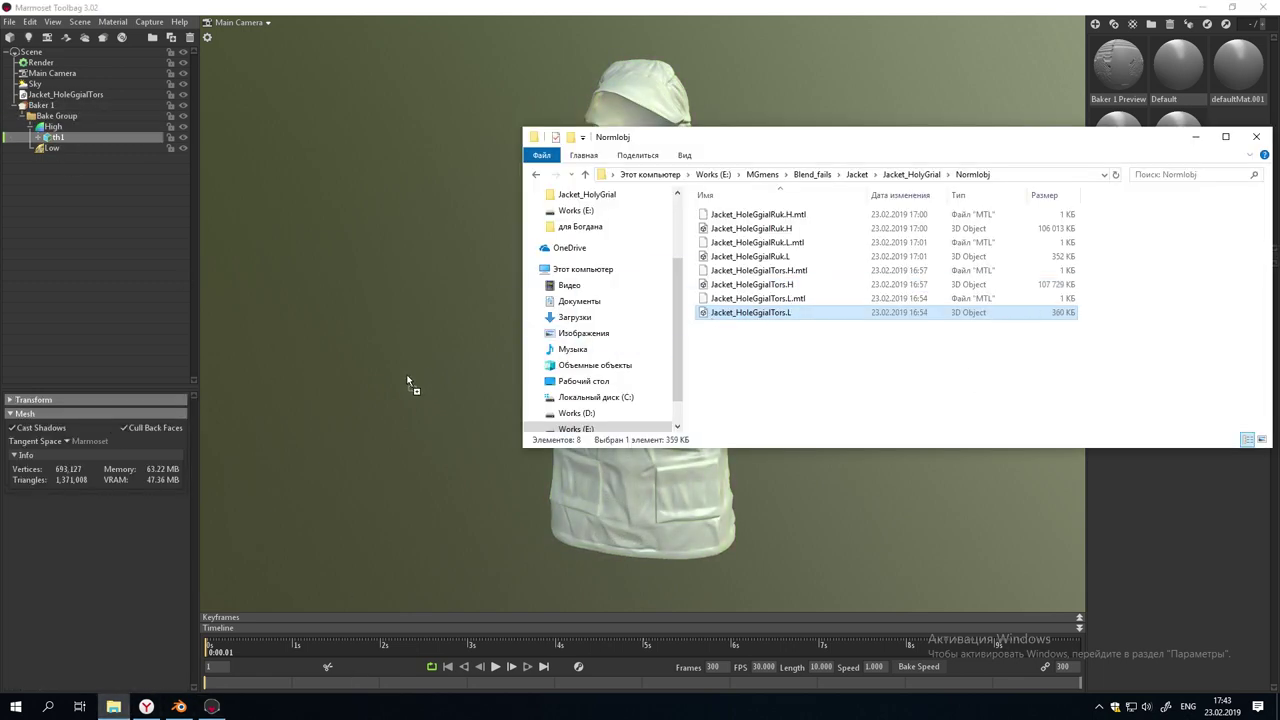
click(1194, 137)
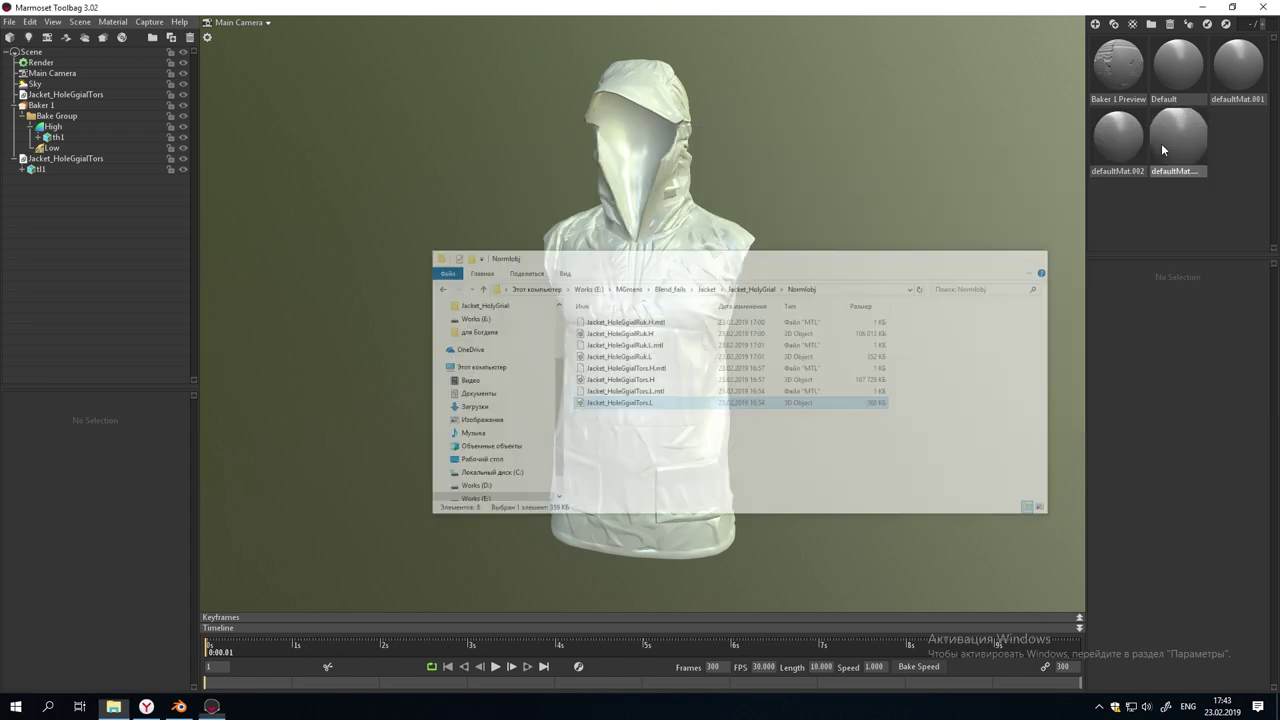
drag(33, 170, 48, 148)
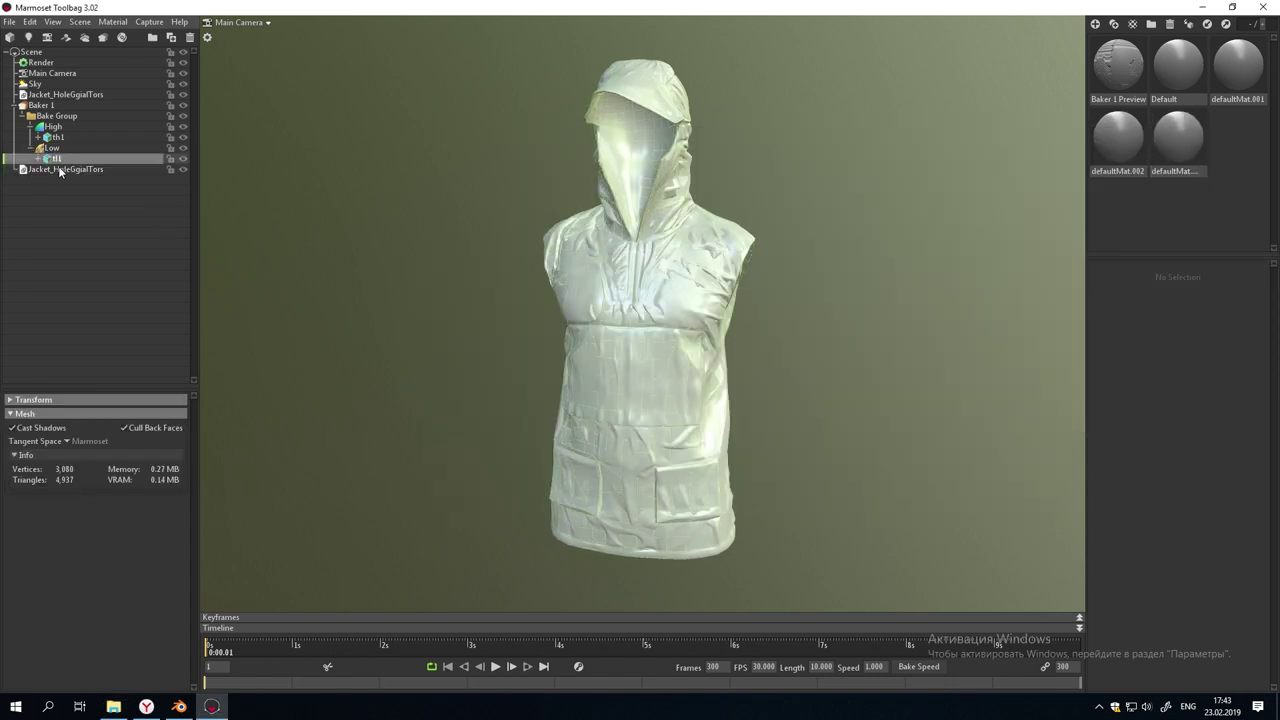
click(47, 169)
key(Delete)
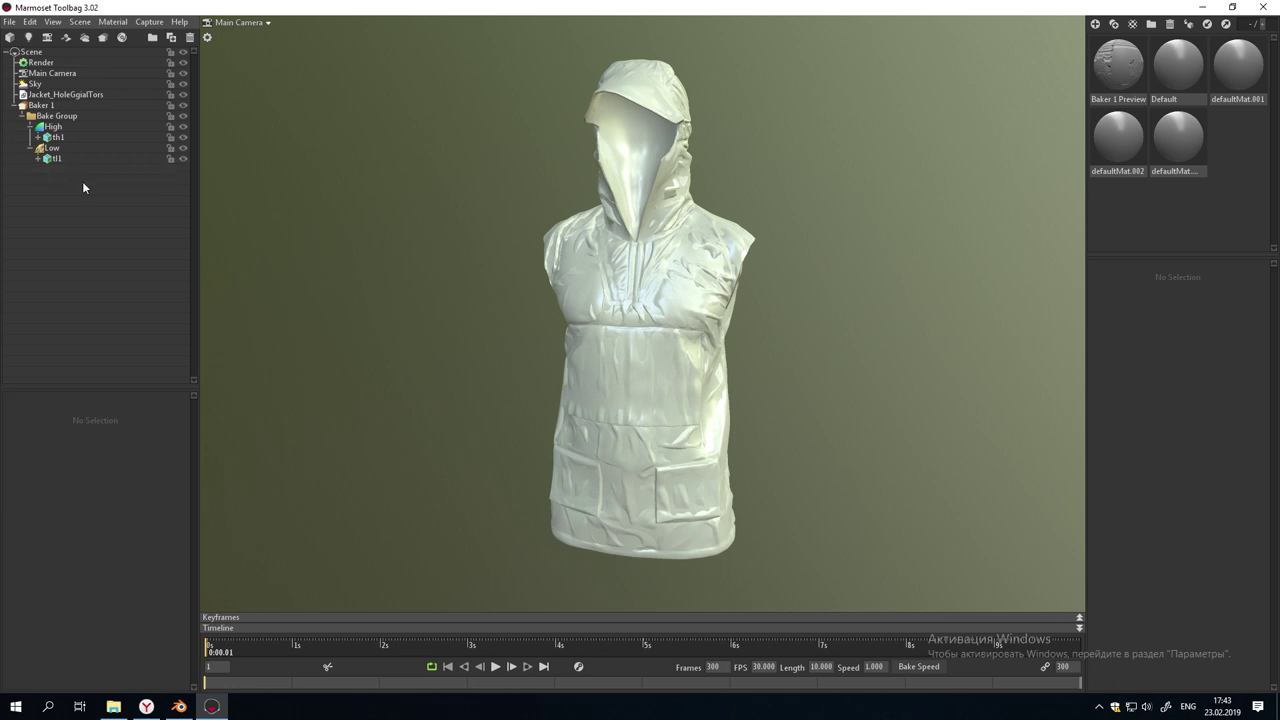
Set the torso bake output to a Photoshop document named Jacket_HolyG_Tors in the Images folder
click(79, 115)
click(66, 104)
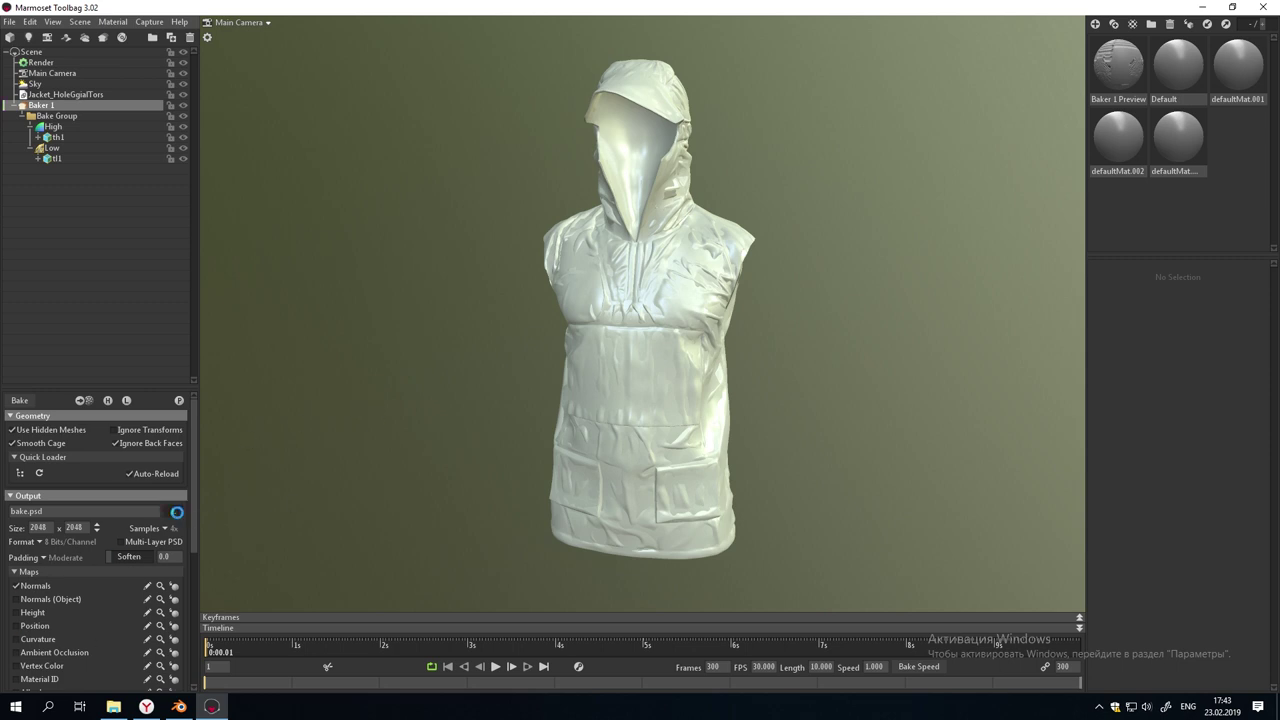
click(177, 512)
click(378, 338)
double_click(271, 532)
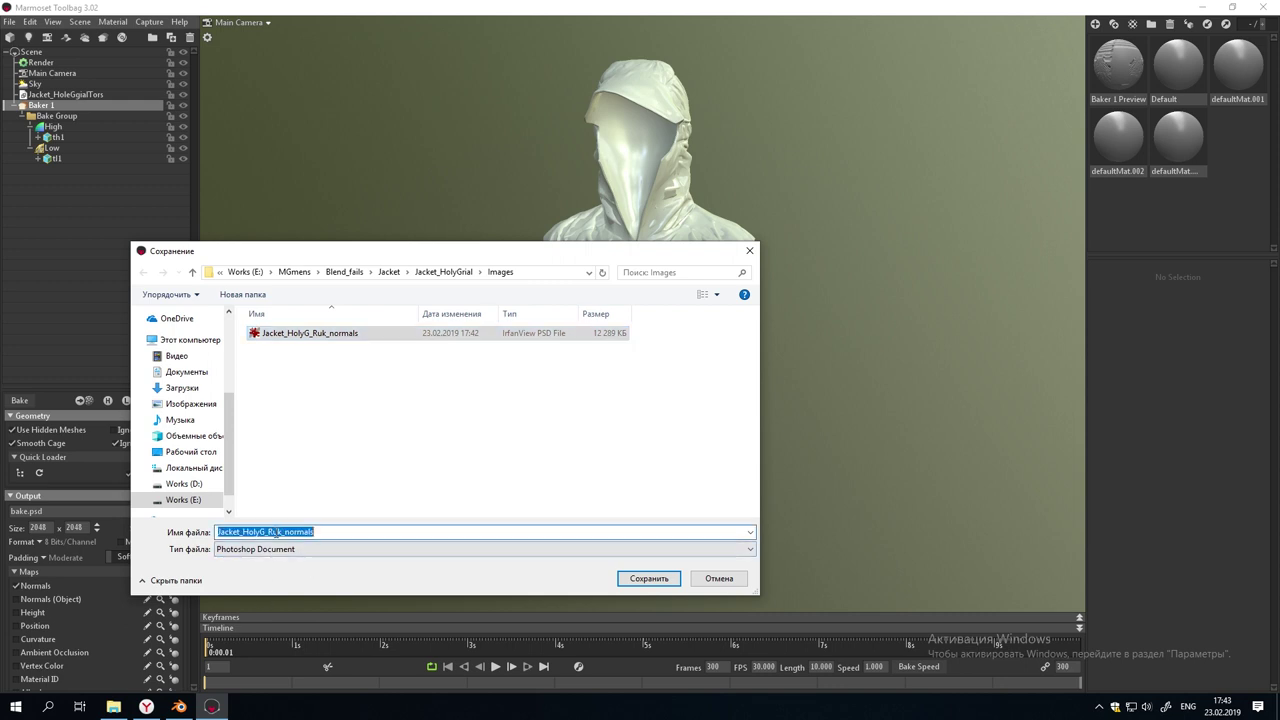
click(270, 532)
text(To)
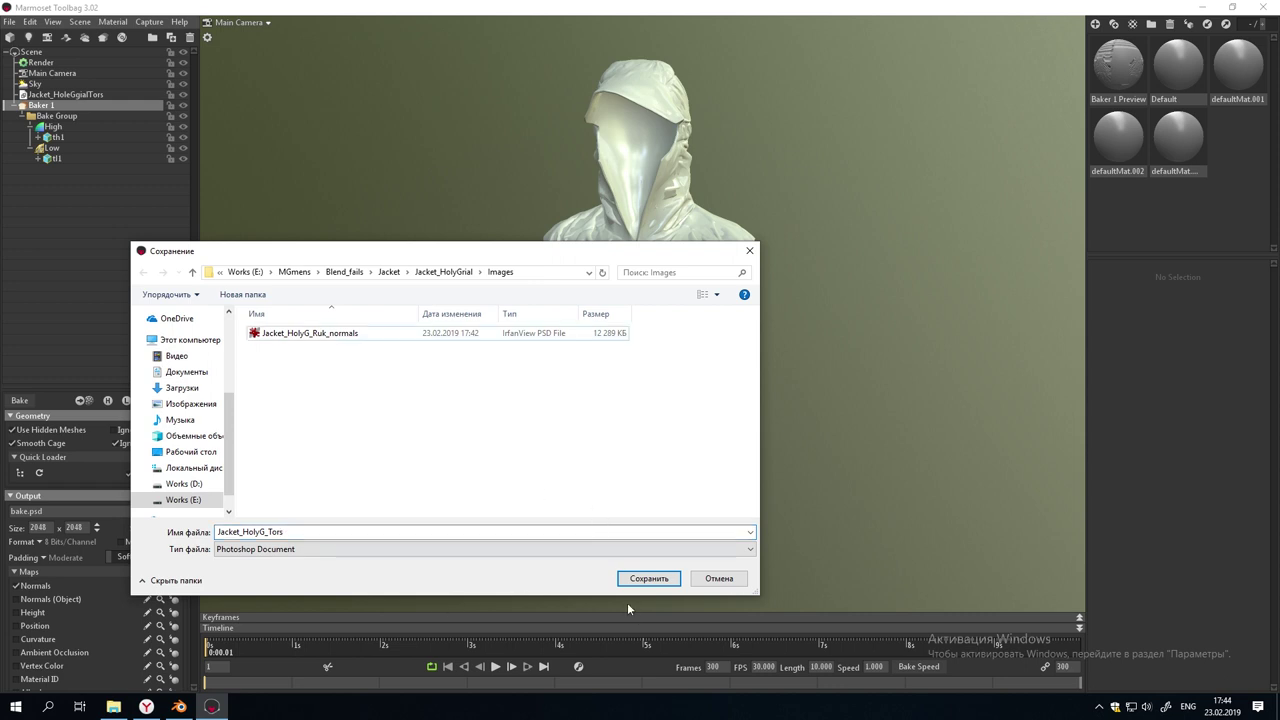
click(648, 579)
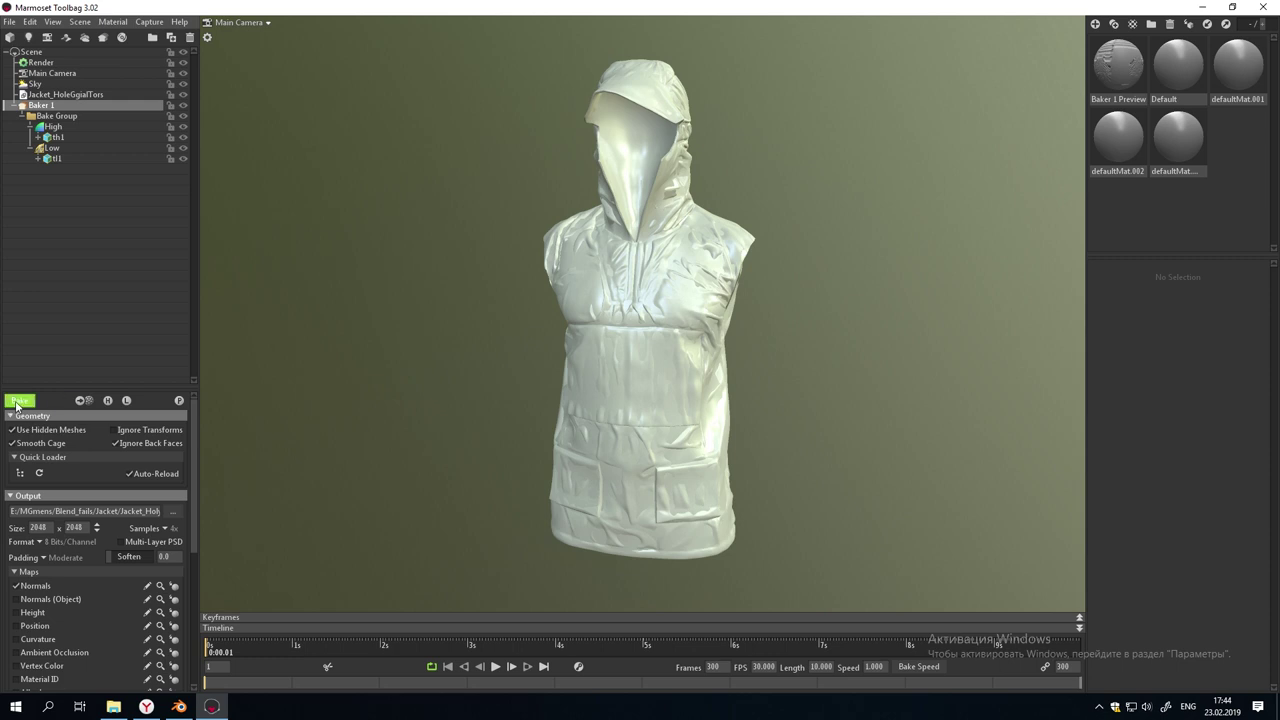
Bake the torso's normal map and preview the result on the low-poly mesh from several angles
click(17, 402)
click(180, 401)
scroll(589, 400, down, 4)
scroll(589, 400, up, 8)
drag(589, 400, 700, 220)
middle_drag(700, 220, 598, 455)
drag(597, 451, 605, 364)
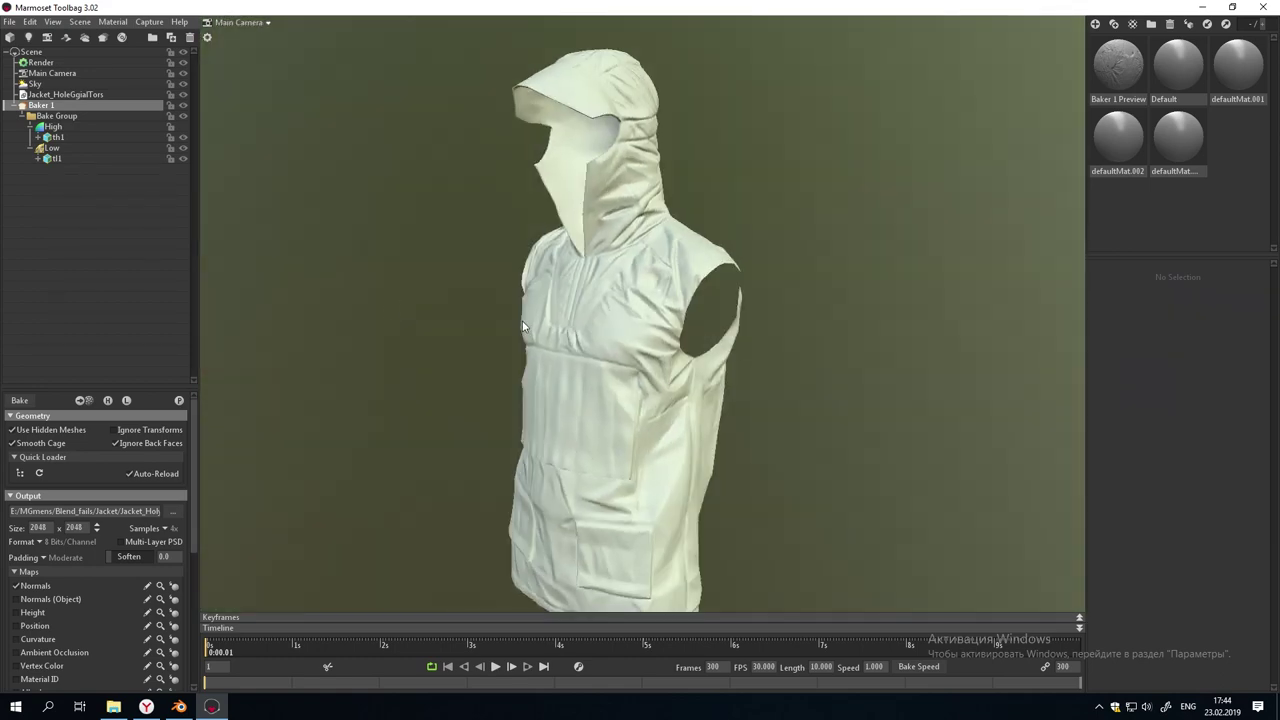
double_click(605, 364)
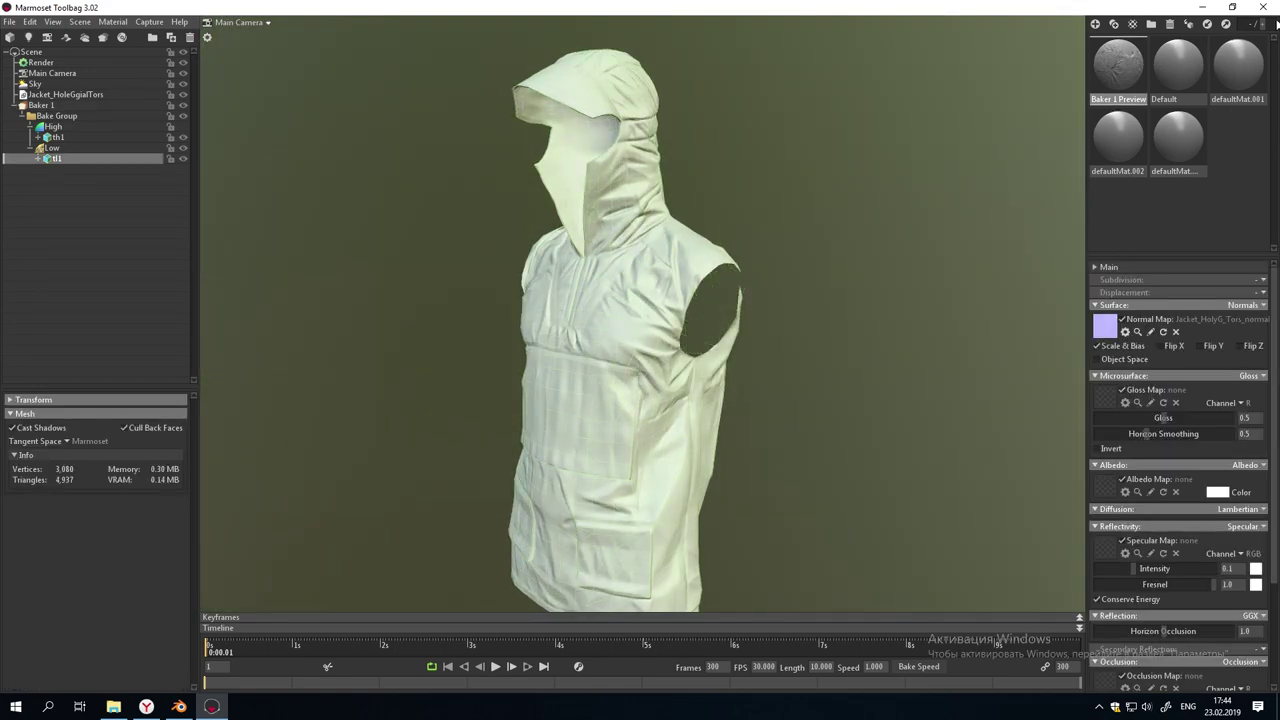
Close Marmoset Toolbag and set the render engine to Cycles Render in Blender
click(1264, 8)
click(461, 24)
click(480, 68)
Change to the UV Editing screen layout, show the UV editor's tools and widen the 3D view
drag(1155, 290, 925, 290)
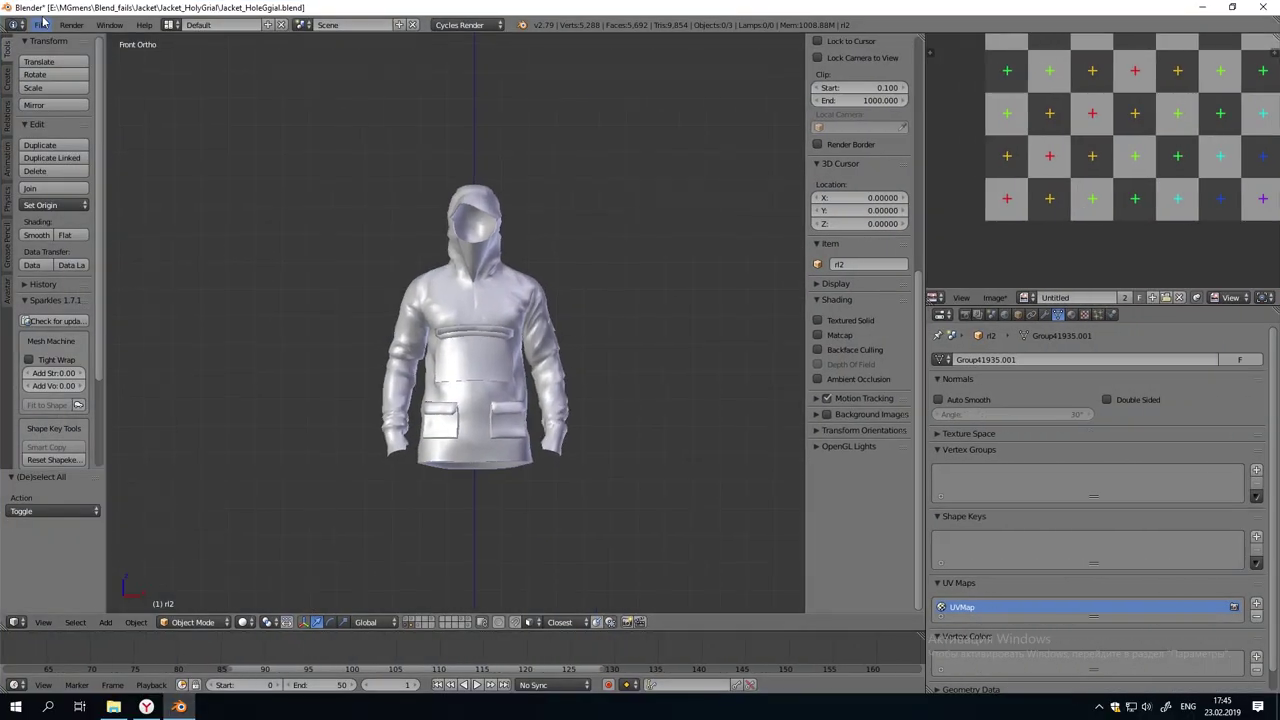
click(170, 24)
click(264, 120)
drag(1021, 297, 1036, 325)
key(t)
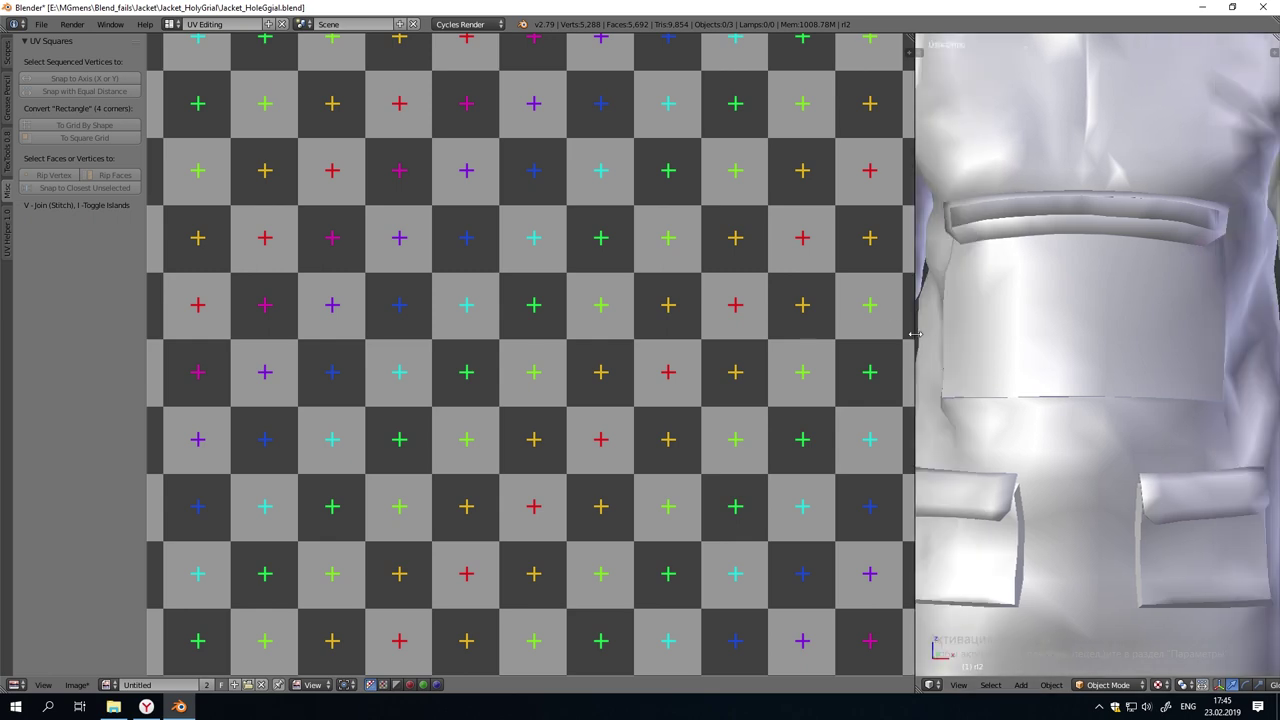
drag(914, 334, 502, 335)
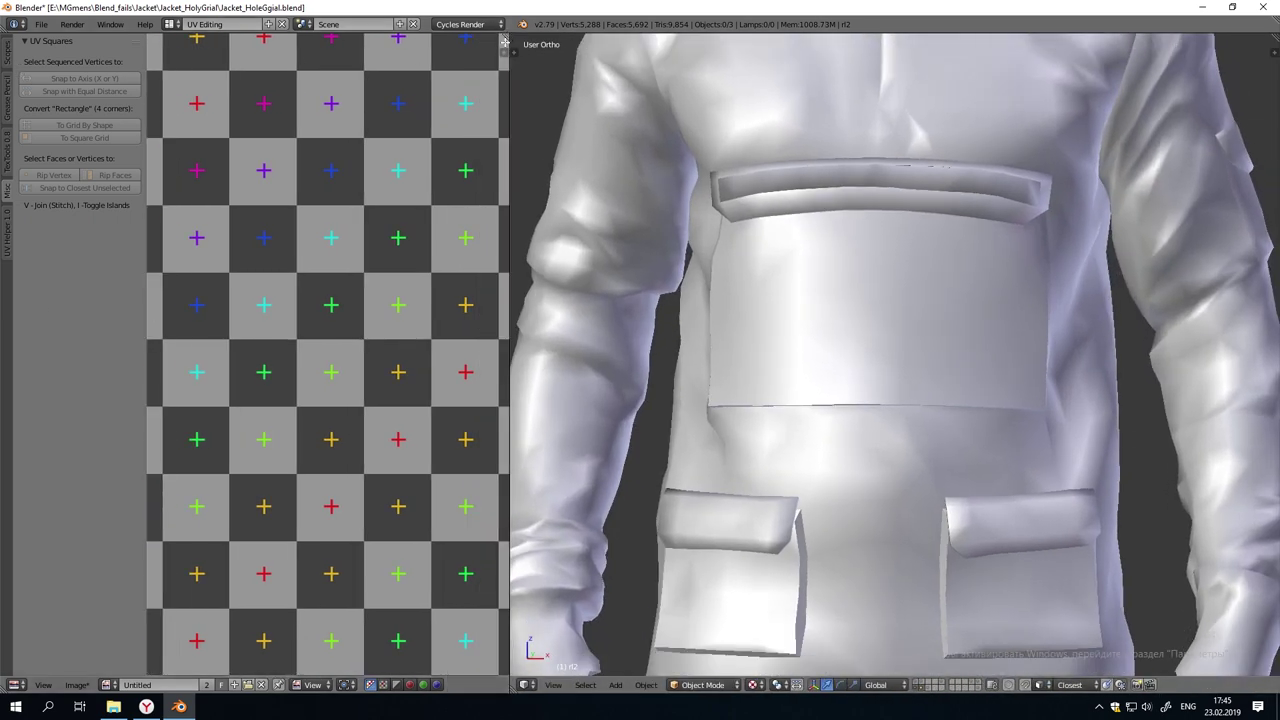
Split the UV editor horizontally and turn its upper half into a Node Editor
drag(505, 42, 505, 384)
click(14, 376)
click(97, 232)
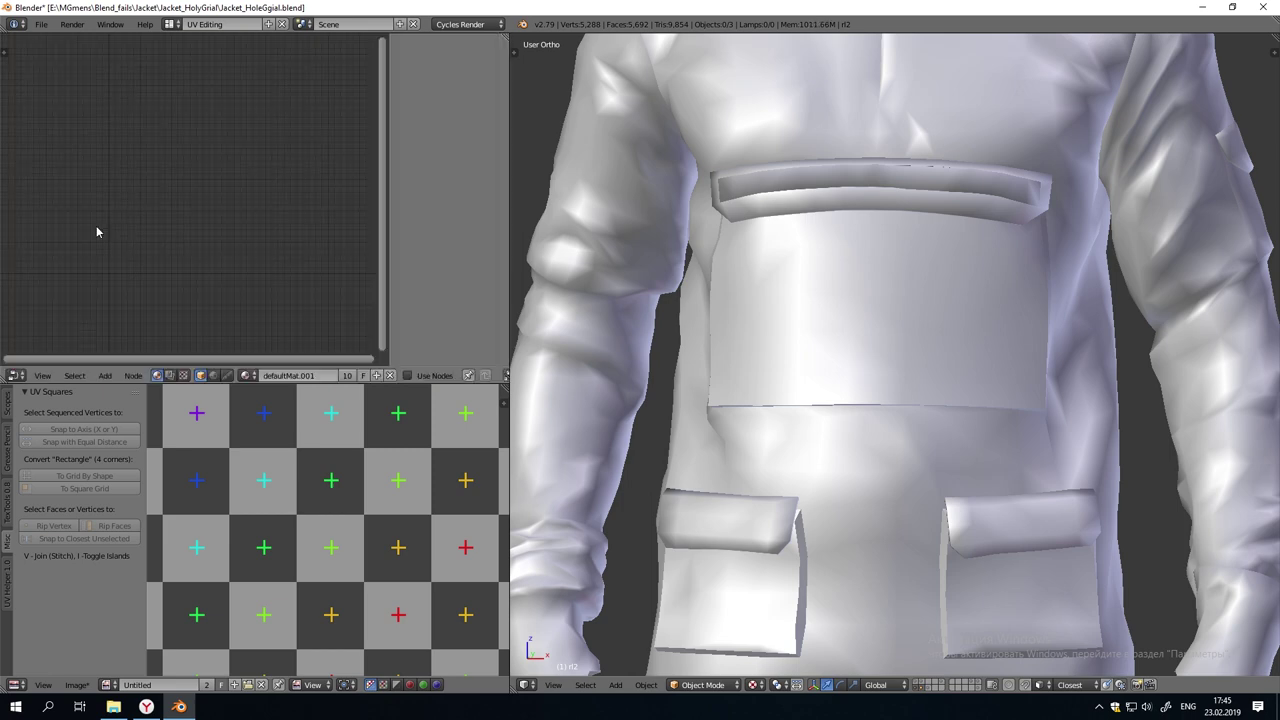
Select the jacket mesh rl1 and split the 3D view to add a Properties editor beside it
right_click(612, 269)
drag(1275, 38, 1038, 549)
click(1030, 685)
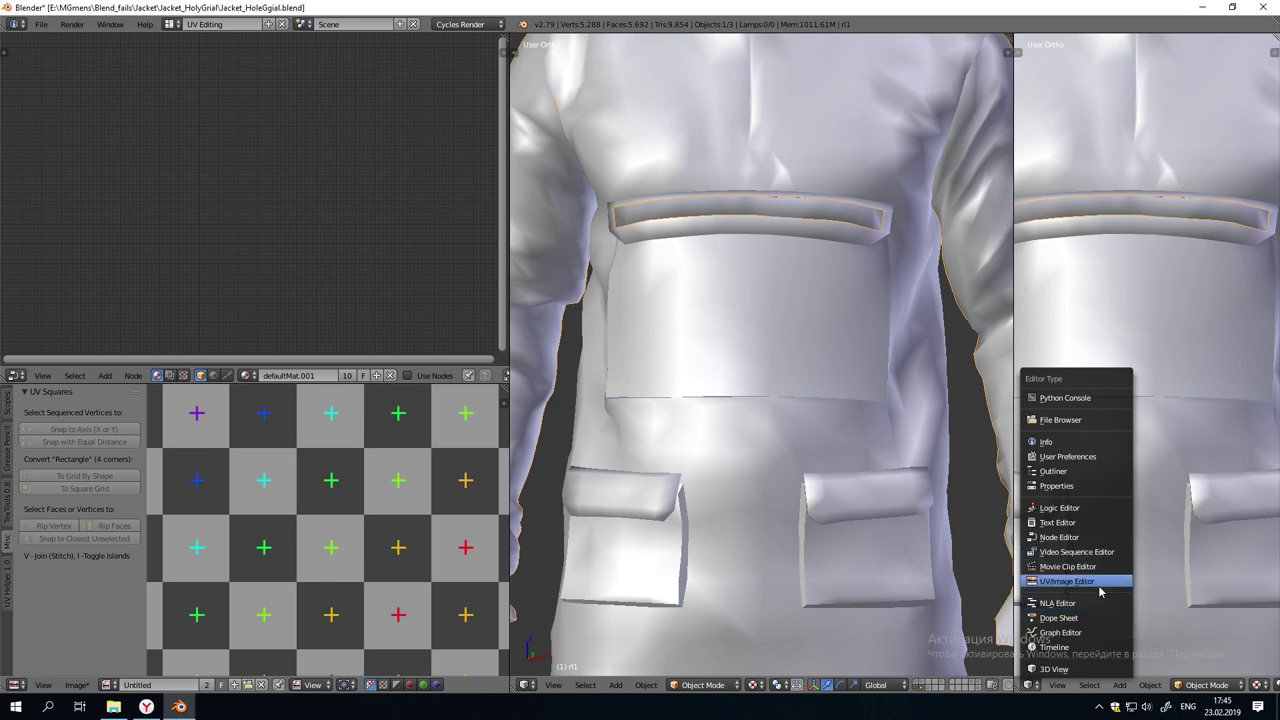
click(1092, 486)
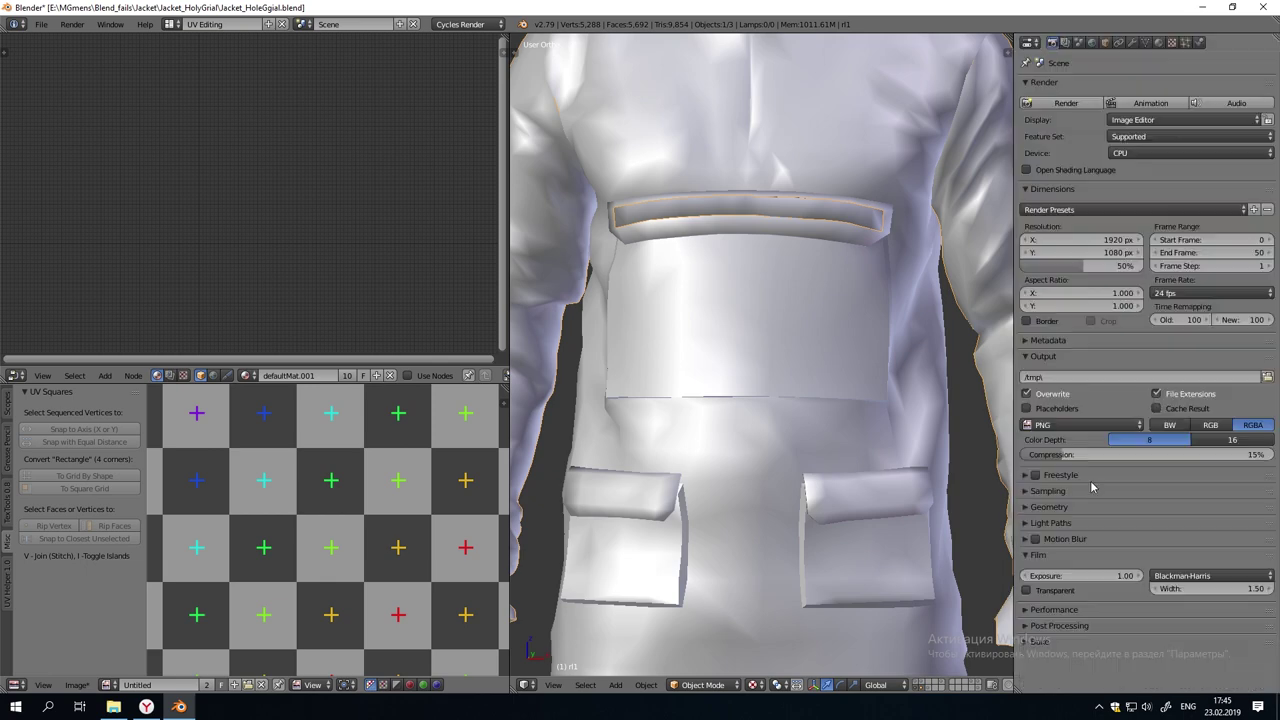
Rename the mesh's material to bake and enable nodes for it
click(1159, 43)
click(1081, 130)
text(bak)
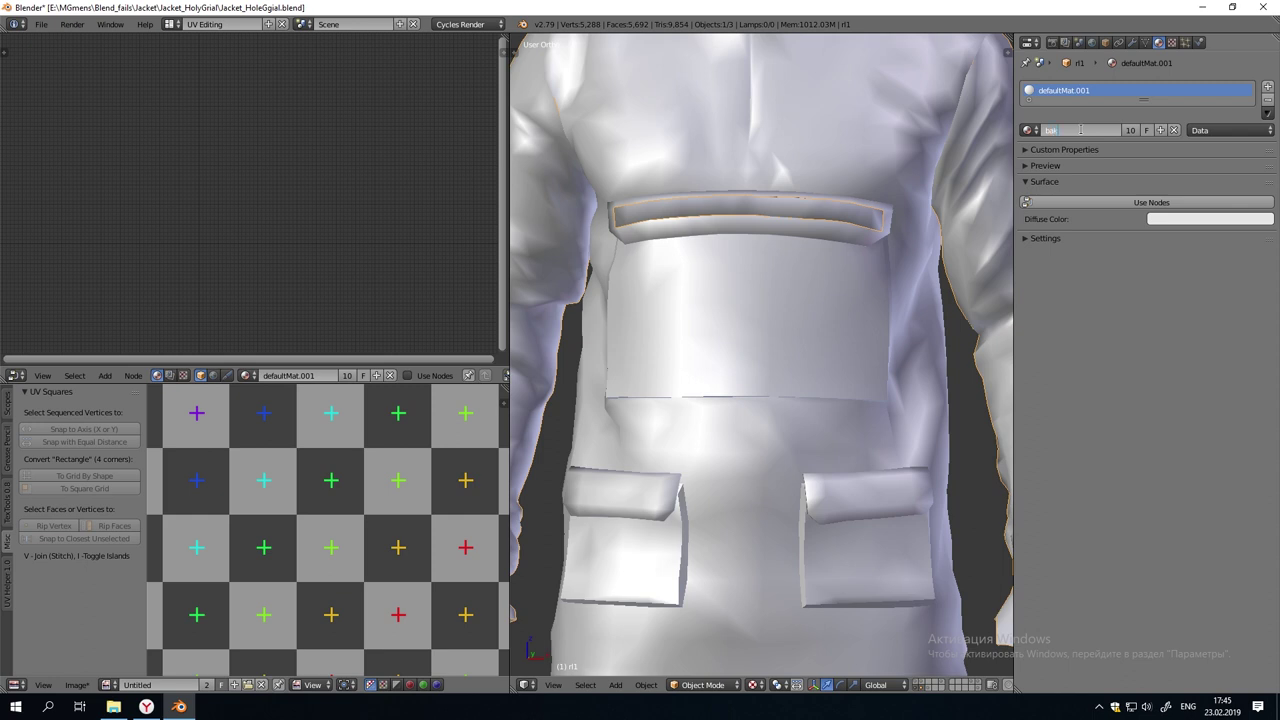
text(e)
click(1103, 298)
click(1075, 204)
Replace the material's Diffuse BSDF node with a Principled BSDF connected to the Material Output
scroll(237, 268, up, 1)
key(shift+a)
mouse_move(251, 298)
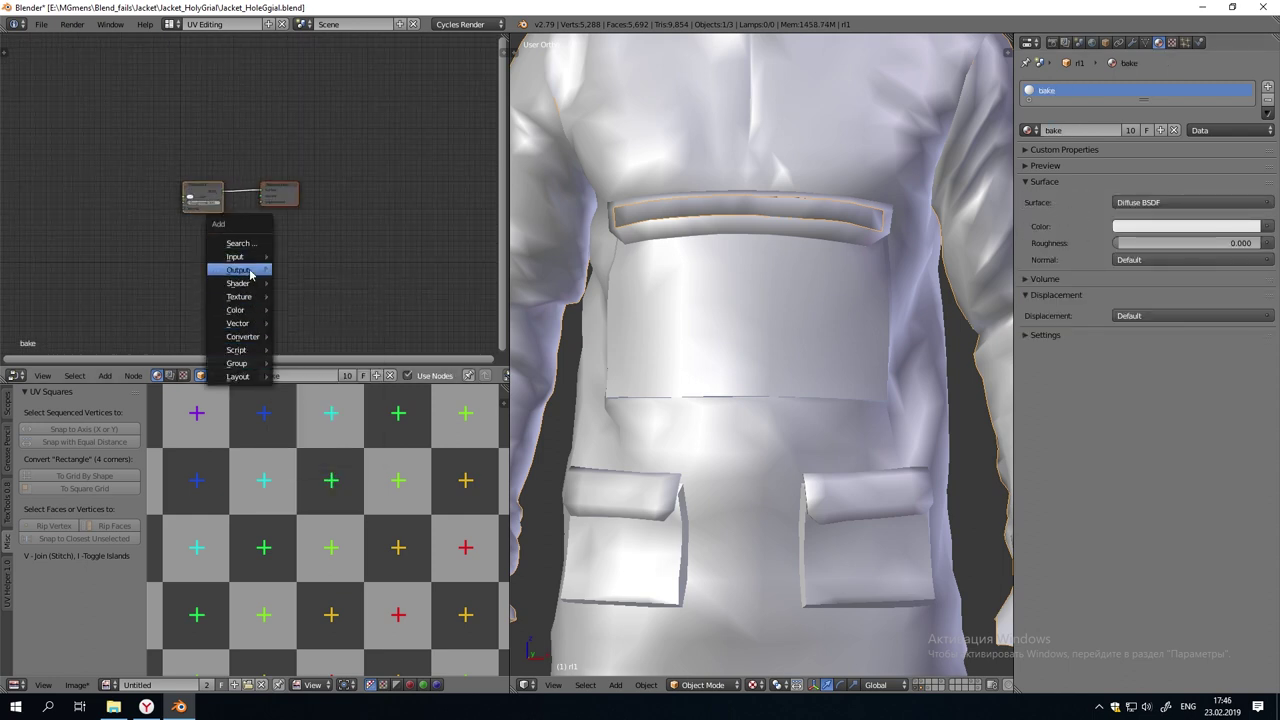
click(320, 437)
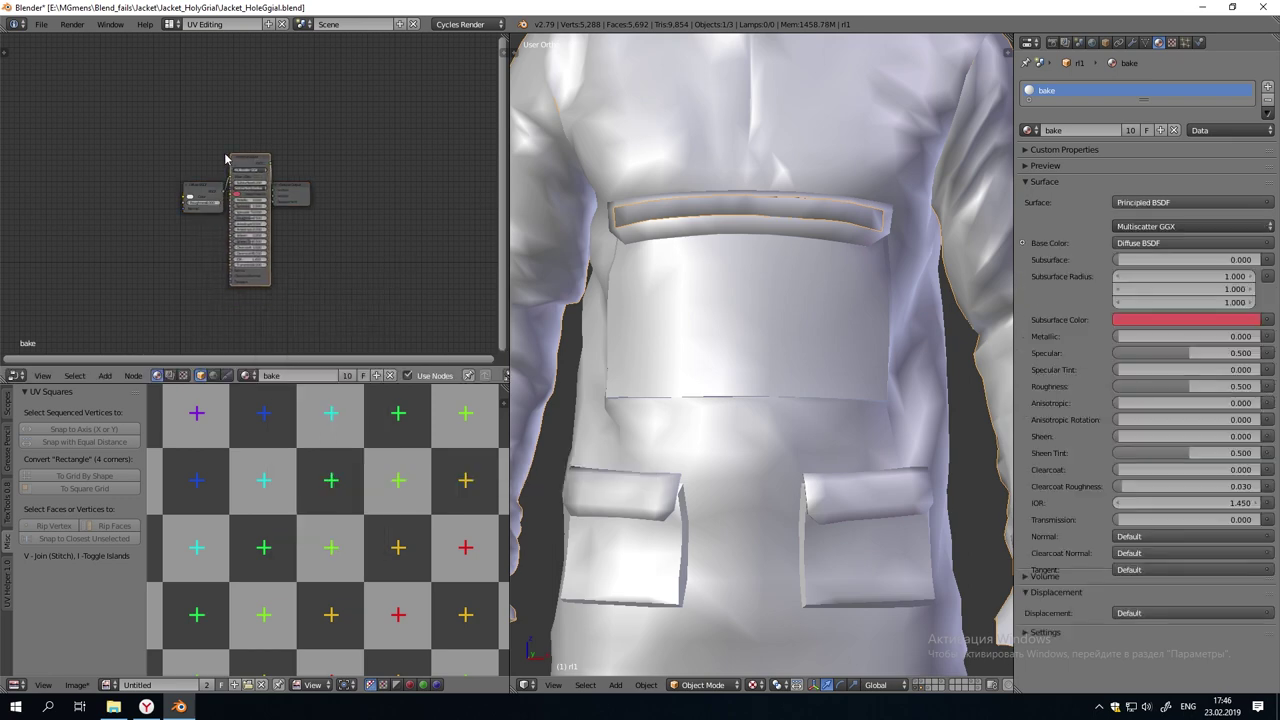
drag(205, 188, 175, 171)
key(x)
Add a Normal Map node and connect it to the Principled BSDF's Normal input
key(shift+a)
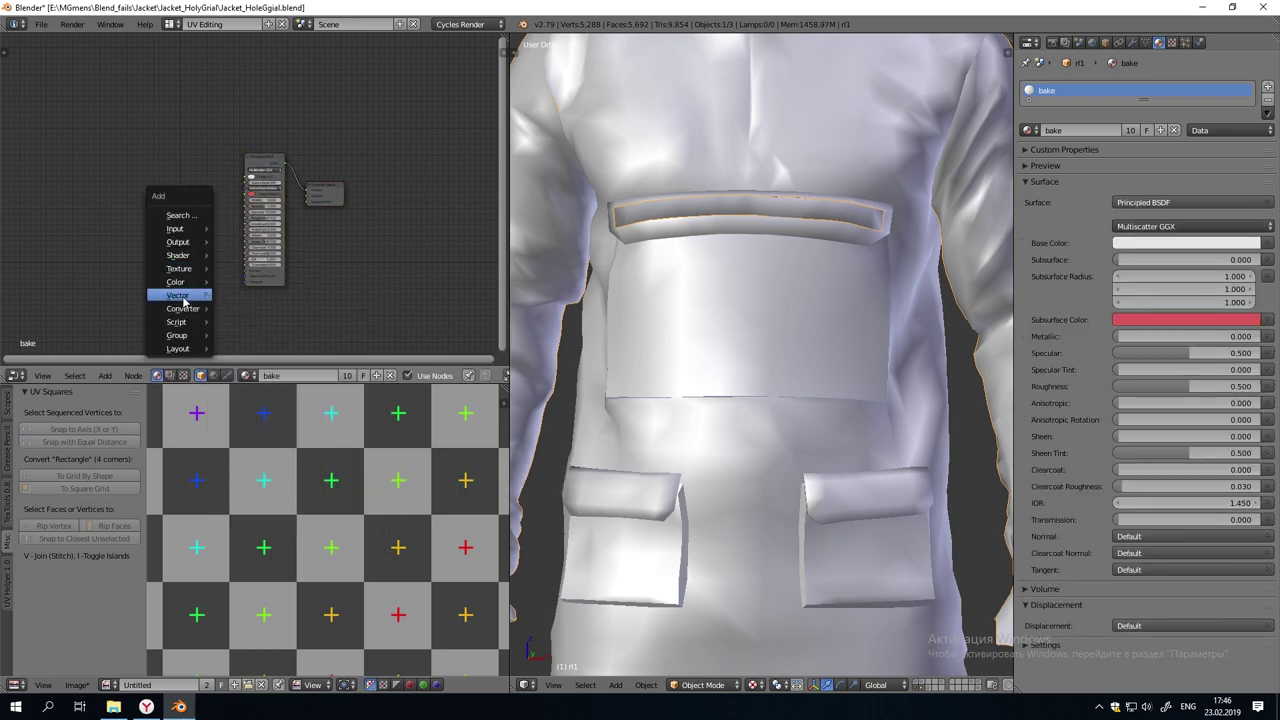
mouse_move(190, 296)
click(262, 325)
click(190, 286)
key(shift+a)
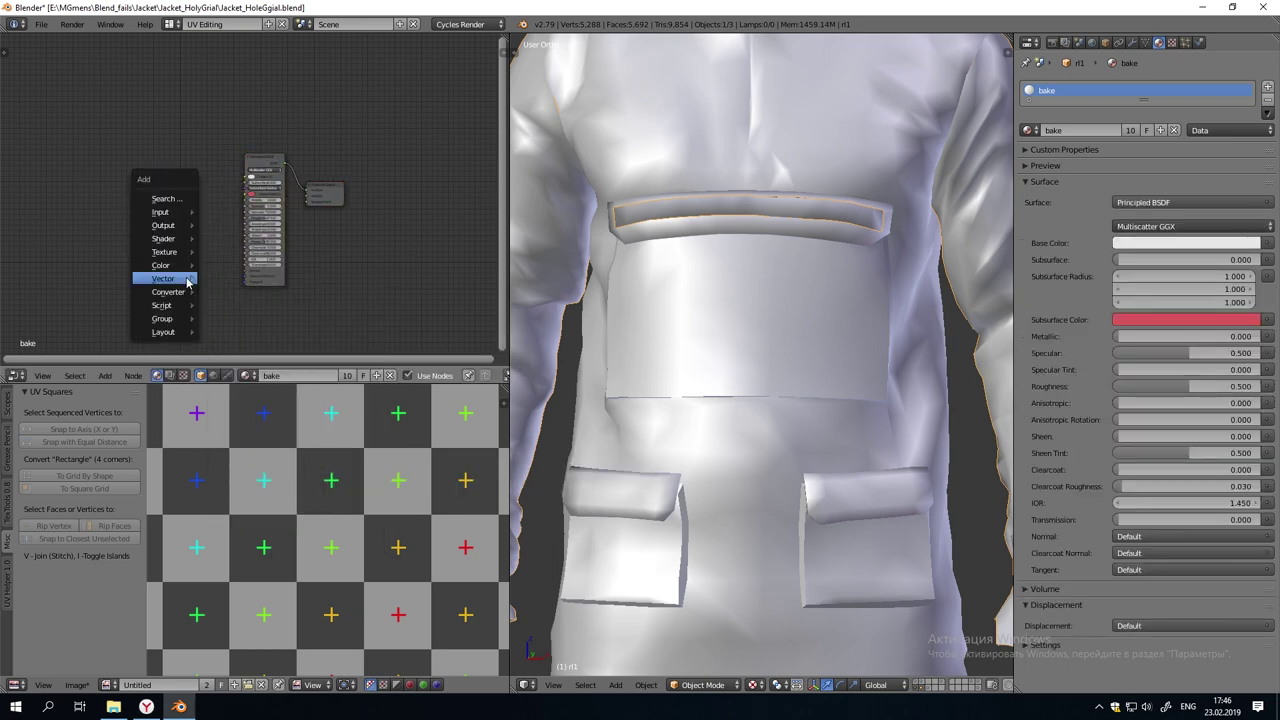
click(254, 322)
click(190, 265)
scroll(225, 295, up, 6)
middle_drag(238, 308, 278, 235)
drag(274, 246, 303, 244)
scroll(210, 261, down, 3)
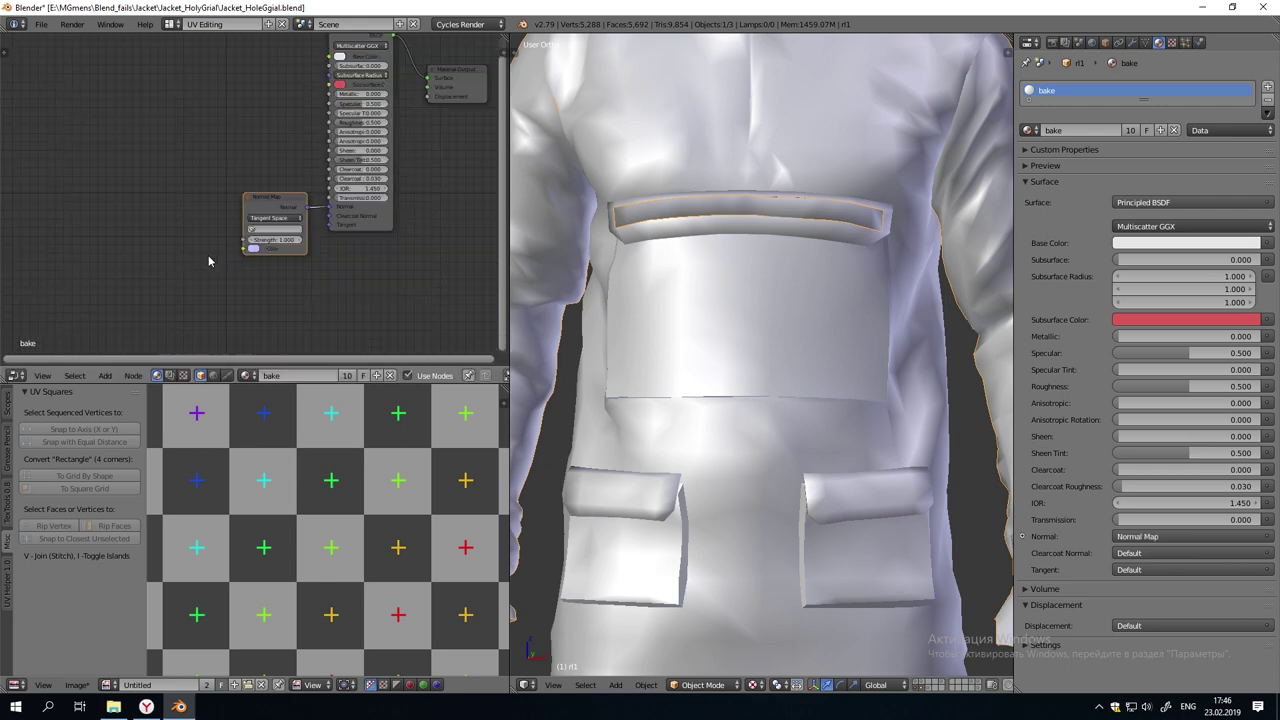
Add an Image Texture node and connect its Color output to the Normal Map node's Color input
scroll(209, 261, down, 1)
key(shift+a)
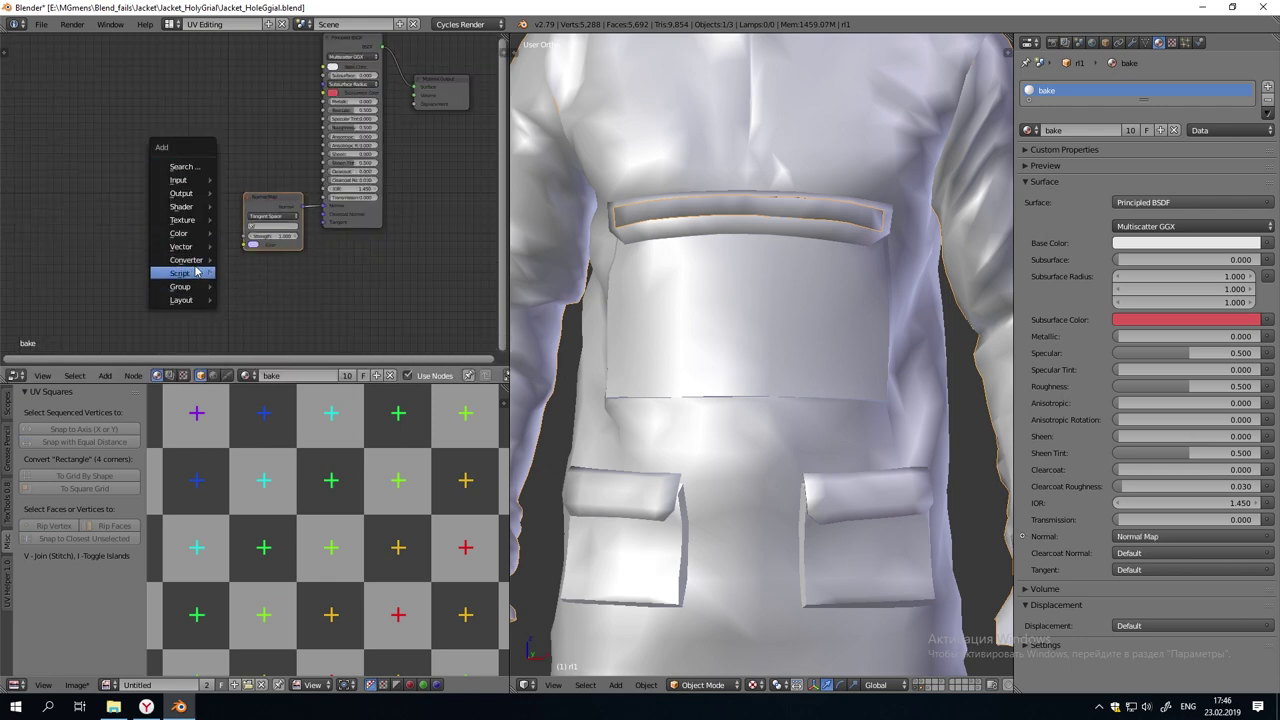
mouse_move(182, 219)
click(290, 277)
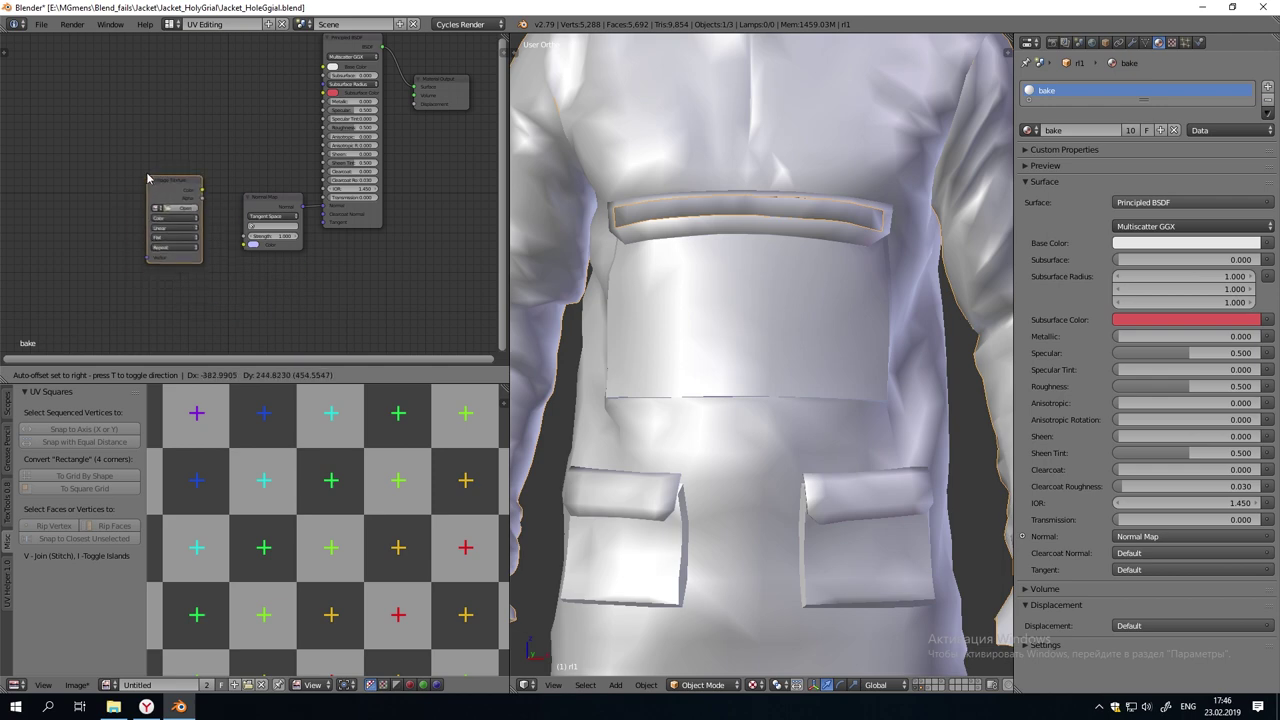
click(152, 182)
scroll(190, 210, up, 5)
drag(208, 165, 268, 260)
Set the image texture to Non-Color Data and load Jacket_HolyG_Tors_normals.psd from the Images folder
click(196, 209)
click(196, 211)
click(196, 211)
click(171, 181)
click(166, 194)
click(227, 43)
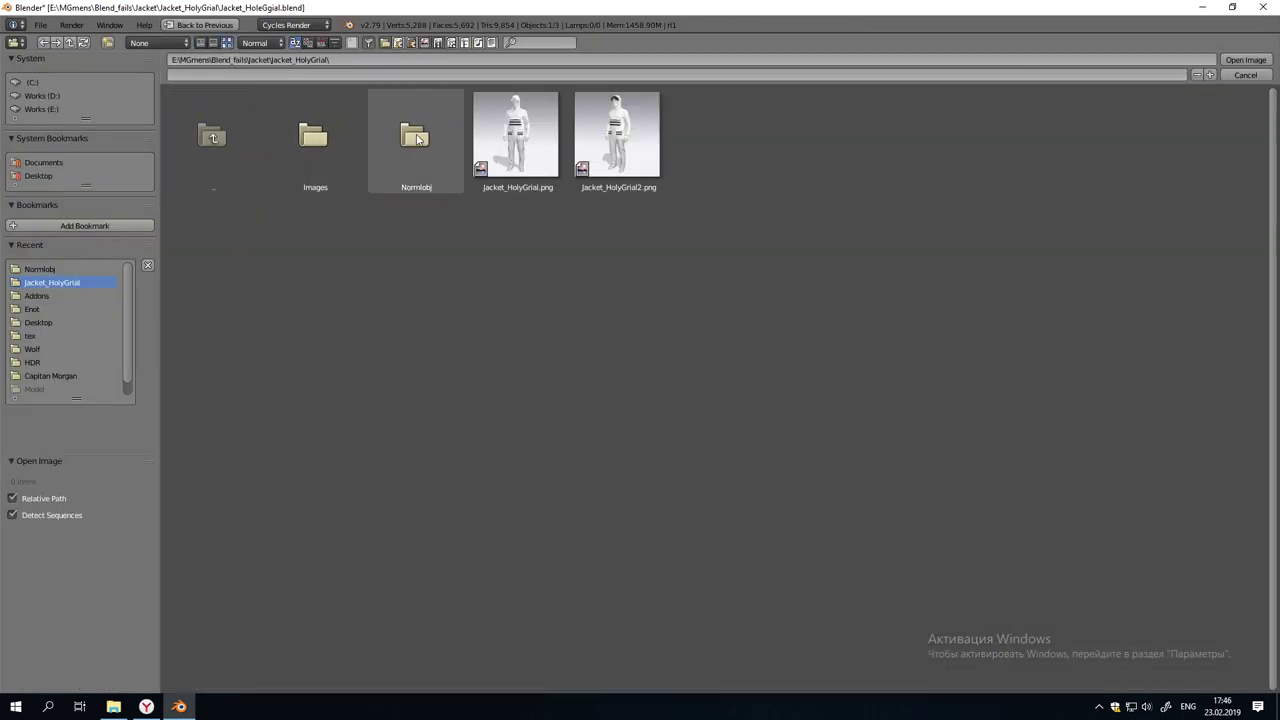
click(308, 145)
click(424, 141)
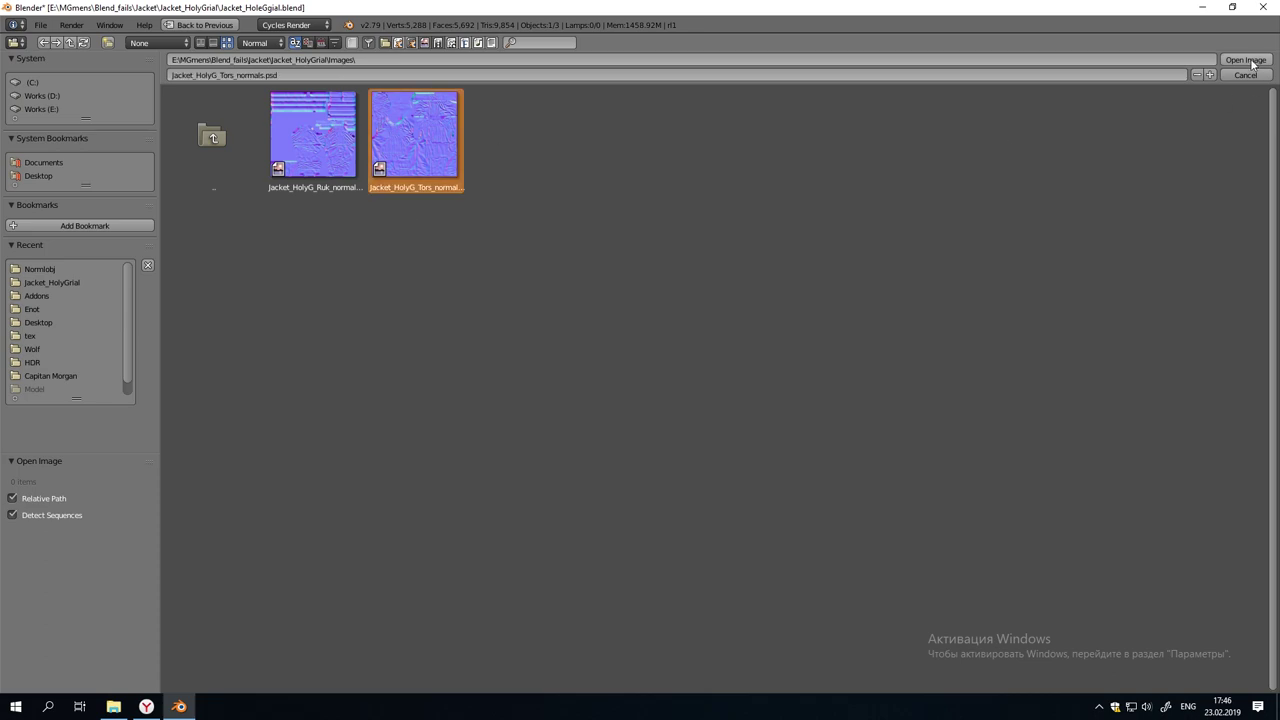
click(1245, 60)
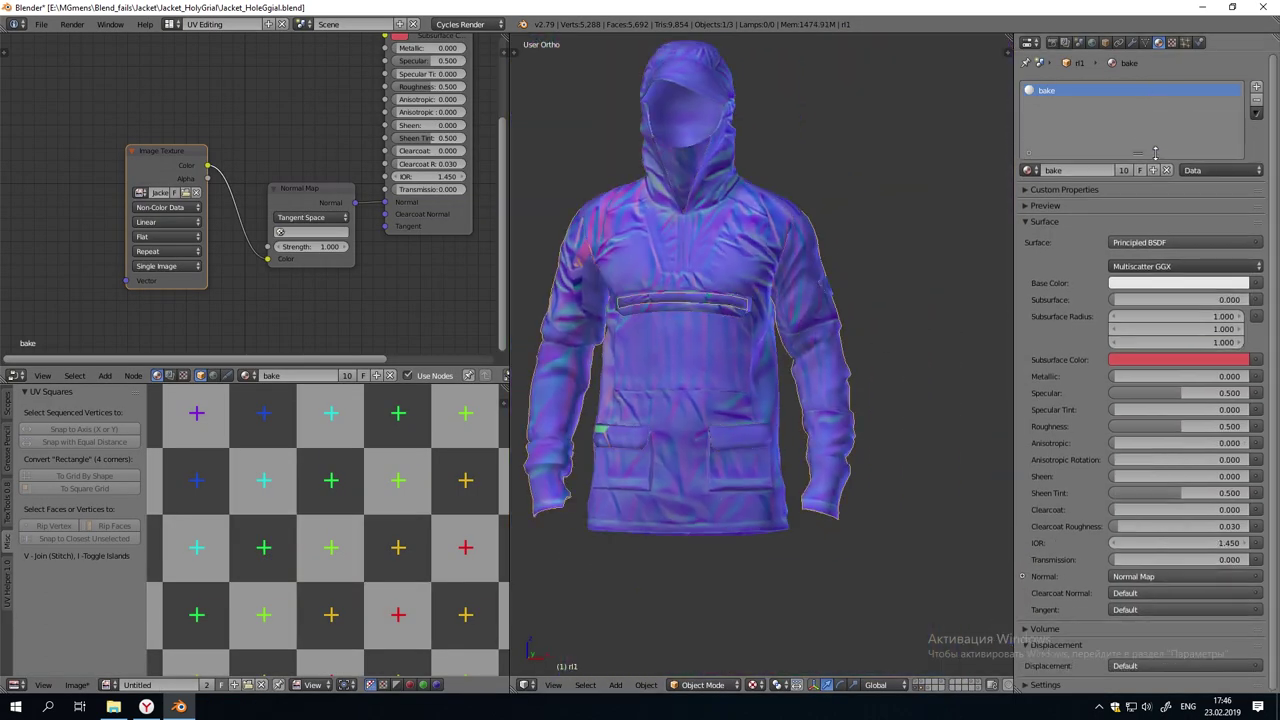
Select the hood piece and the torso of the low-poly jacket and join them into one object
key(z)
key(KP_1)
scroll(883, 220, up, 1)
key(z)
right_click(714, 186)
key(z)
middle_drag(714, 186, 806, 192)
scroll(740, 216, up, 3)
key(z)
scroll(727, 220, down, 5)
key(z)
shift+right_click(727, 219)
key(KP_1)
scroll(834, 366, up, 4)
key(z)
scroll(834, 366, down, 4)
middle_drag(834, 366, 727, 309)
key(z)
key(KP_1)
key(ctrl+j)
Examine which parts belong to the sleeves object and how its UV islands are laid out
scroll(691, 340, up, 1)
right_click(762, 261)
key(z)
middle_drag(634, 600, 663, 408)
key(z)
key(KP_1)
scroll(703, 463, up, 4)
key(Tab)
scroll(870, 355, down, 4)
key(a)
key(a)
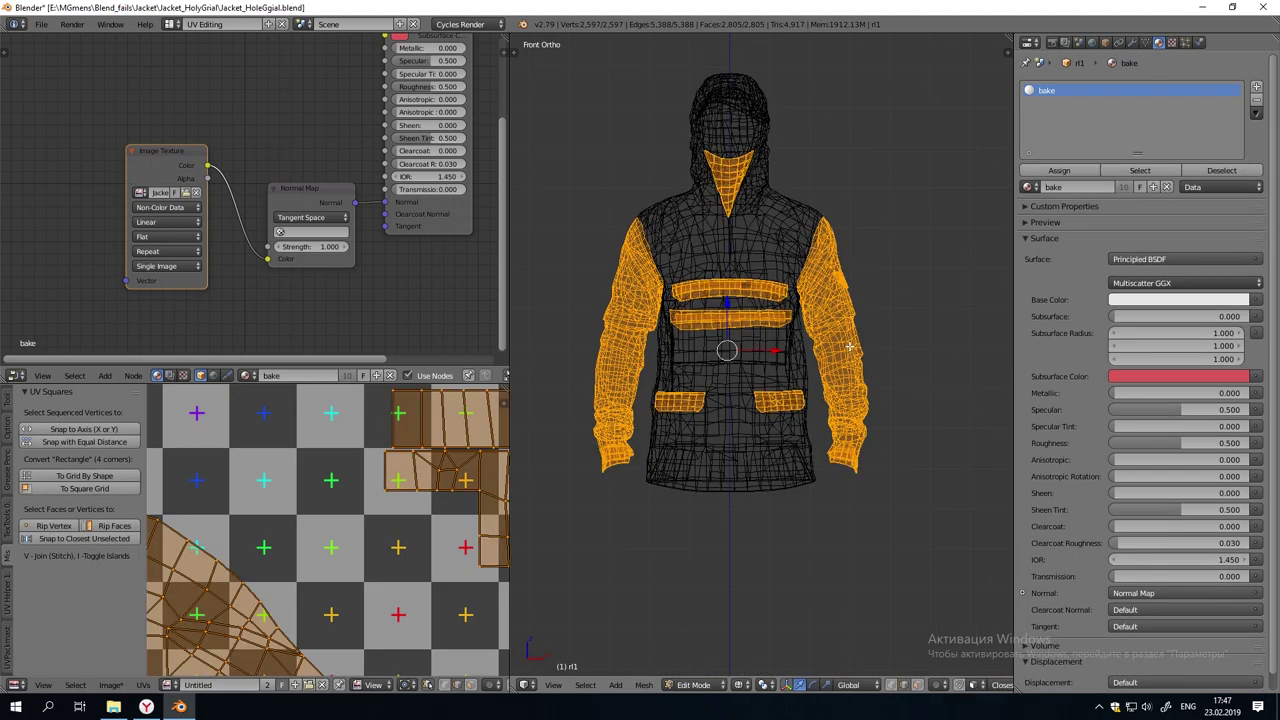
scroll(398, 540, down, 10)
scroll(390, 548, up, 1)
scroll(371, 551, down, 1)
scroll(350, 545, up, 1)
key(Tab)
Examine the joined torso object's mesh and UV layout in the same way
right_click(806, 440)
key(Tab)
key(a)
key(a)
key(Tab)
Give the sleeves object its own single-user copy of the bake material and rename it bake.2
right_click(843, 346)
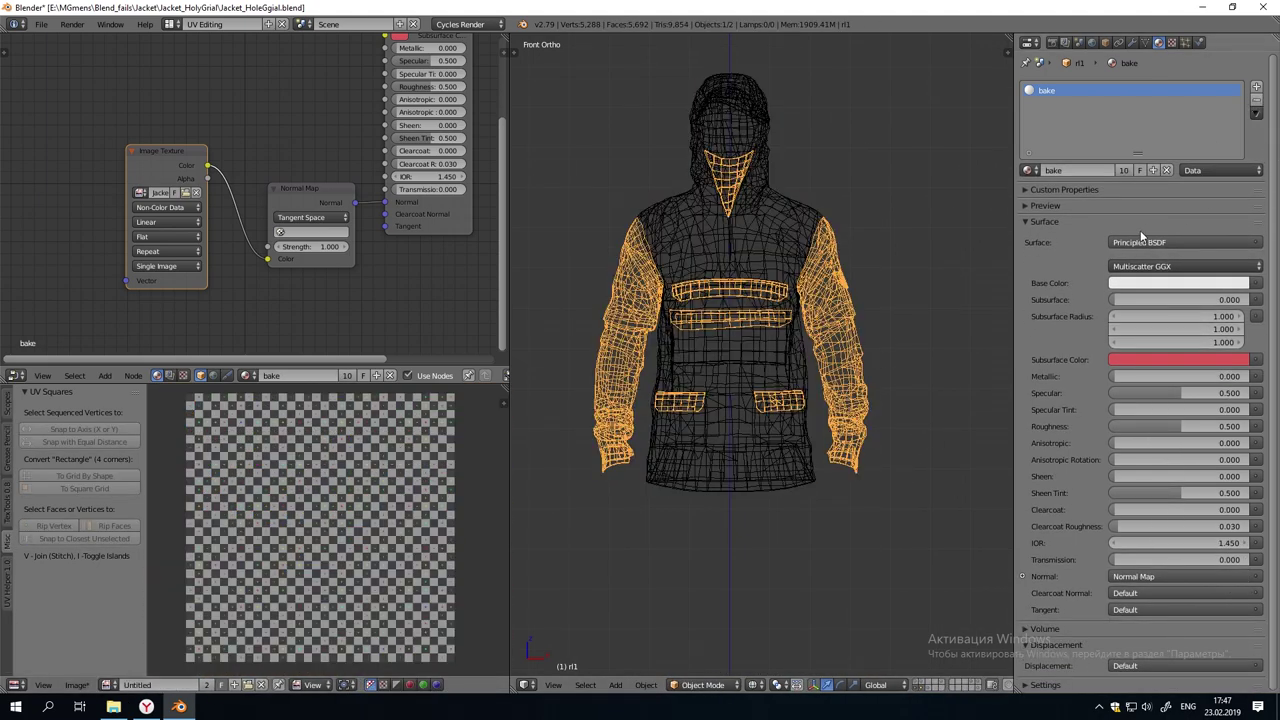
click(1123, 170)
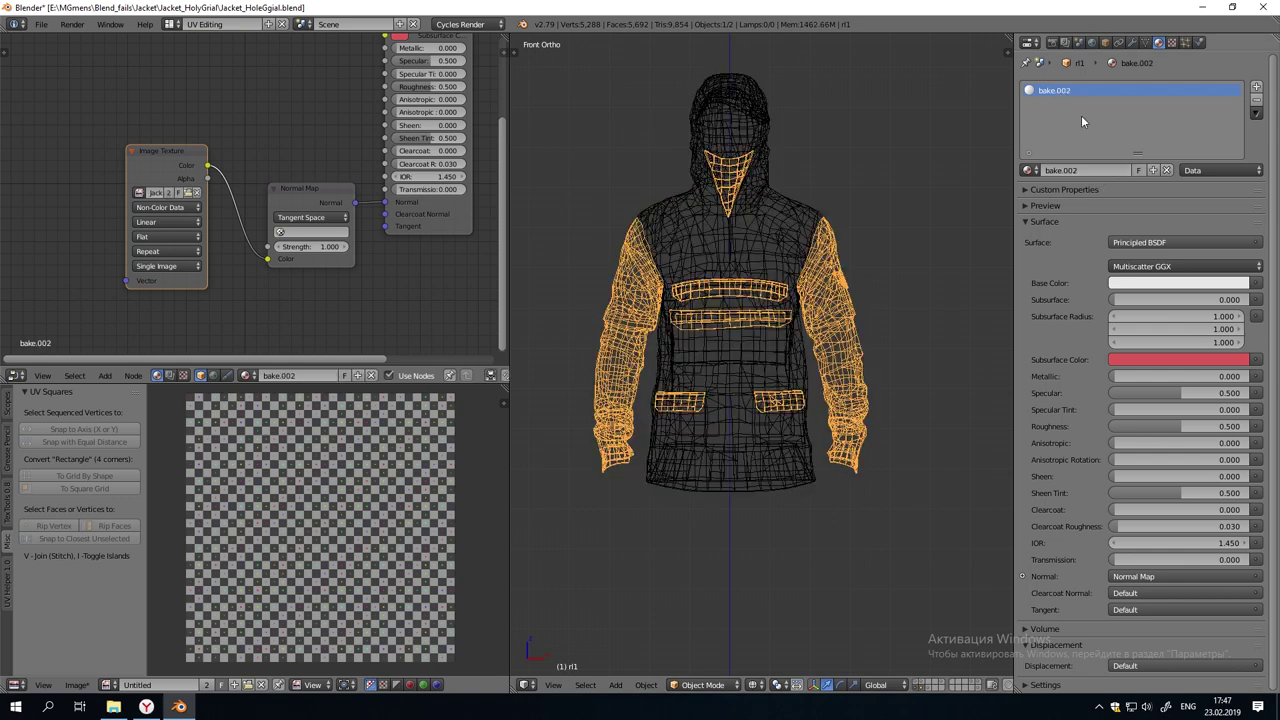
click(1068, 187)
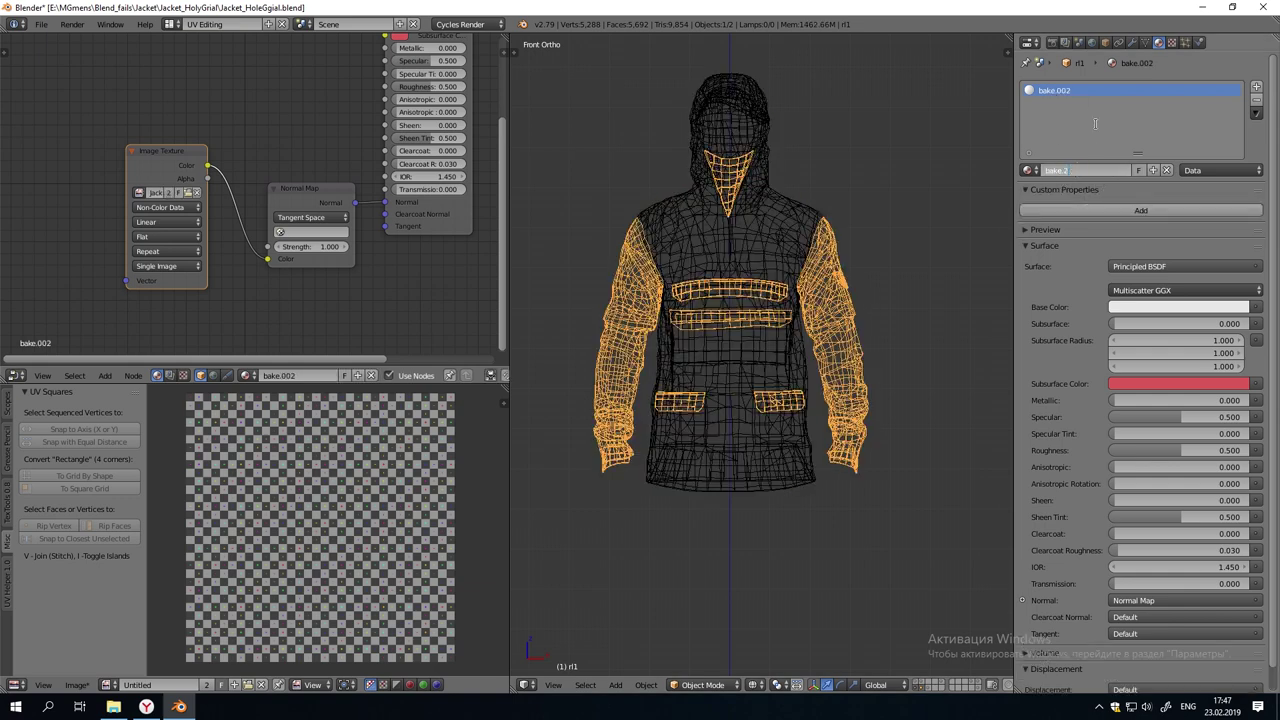
Load Jacket_HolyG_Ruk_normals.psd from the Images folder into the bake.2 material's Image Texture node
scroll(357, 291, down, 4)
middle_drag(357, 291, 325, 374)
right_click(761, 241)
right_click(846, 317)
click(172, 282)
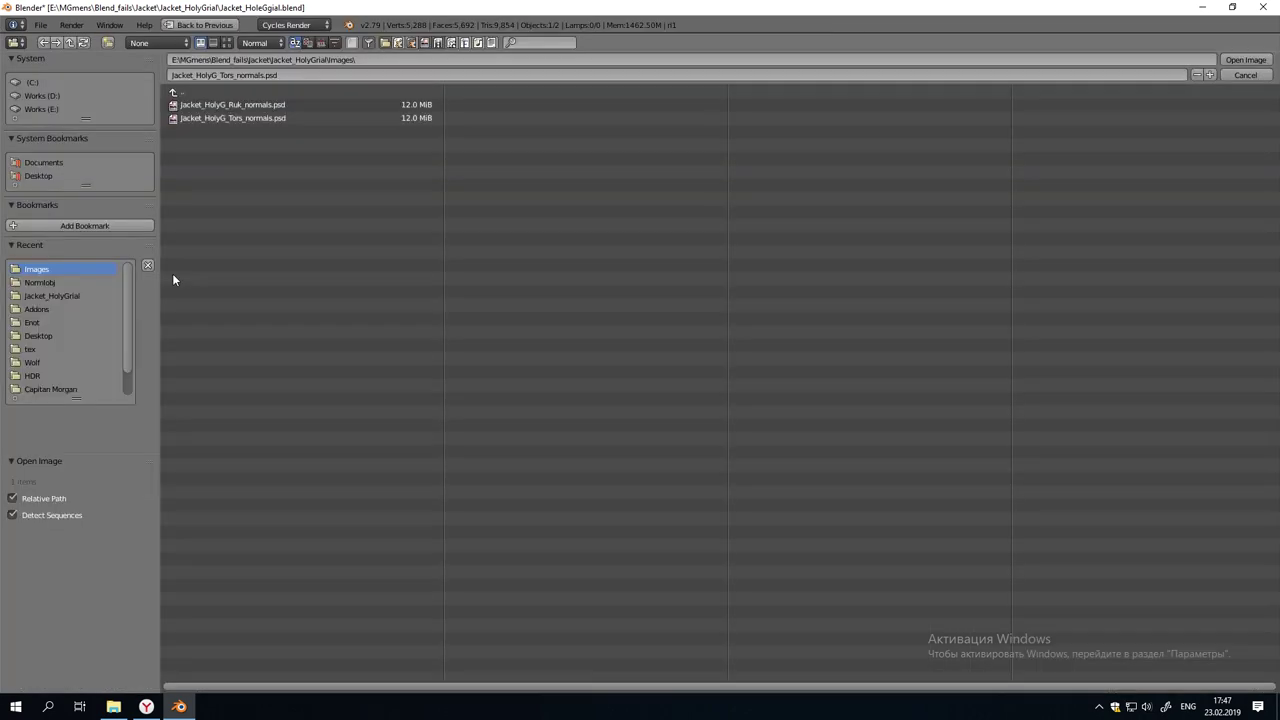
click(320, 150)
click(1246, 70)
Deselect everything and show the jacket in Rendered viewport shading
scroll(426, 304, down, 2)
middle_drag(426, 304, 398, 322)
key(a)
scroll(929, 449, down, 7)
click(757, 685)
click(774, 595)
scroll(840, 405, up, 8)
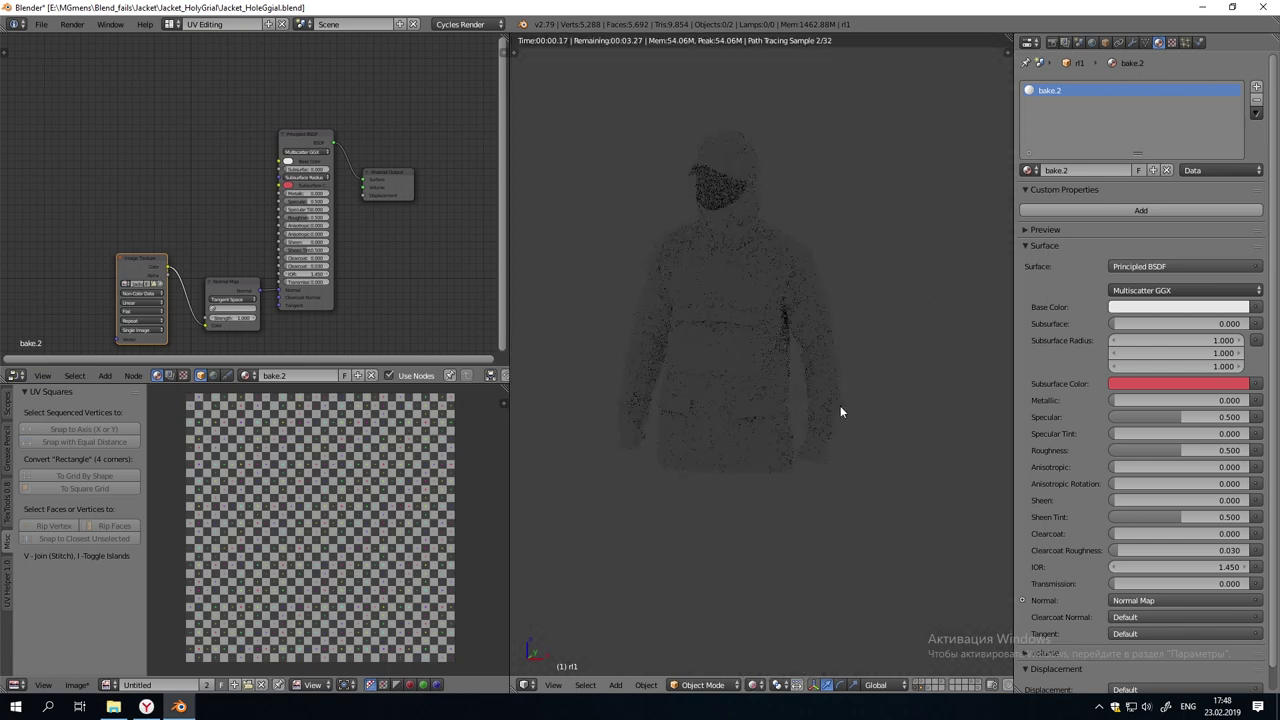
Enable nodes for the world background and use an Environment Texture as its color
click(1091, 42)
click(1095, 158)
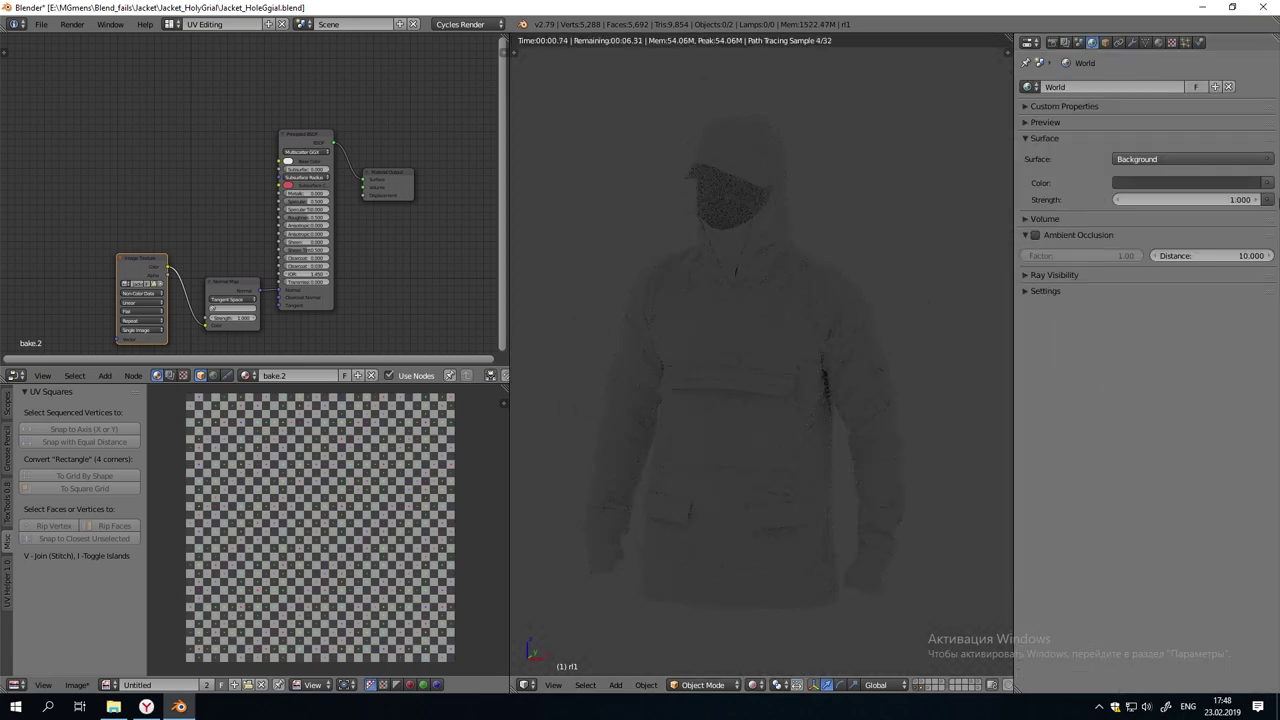
click(1268, 183)
click(1030, 244)
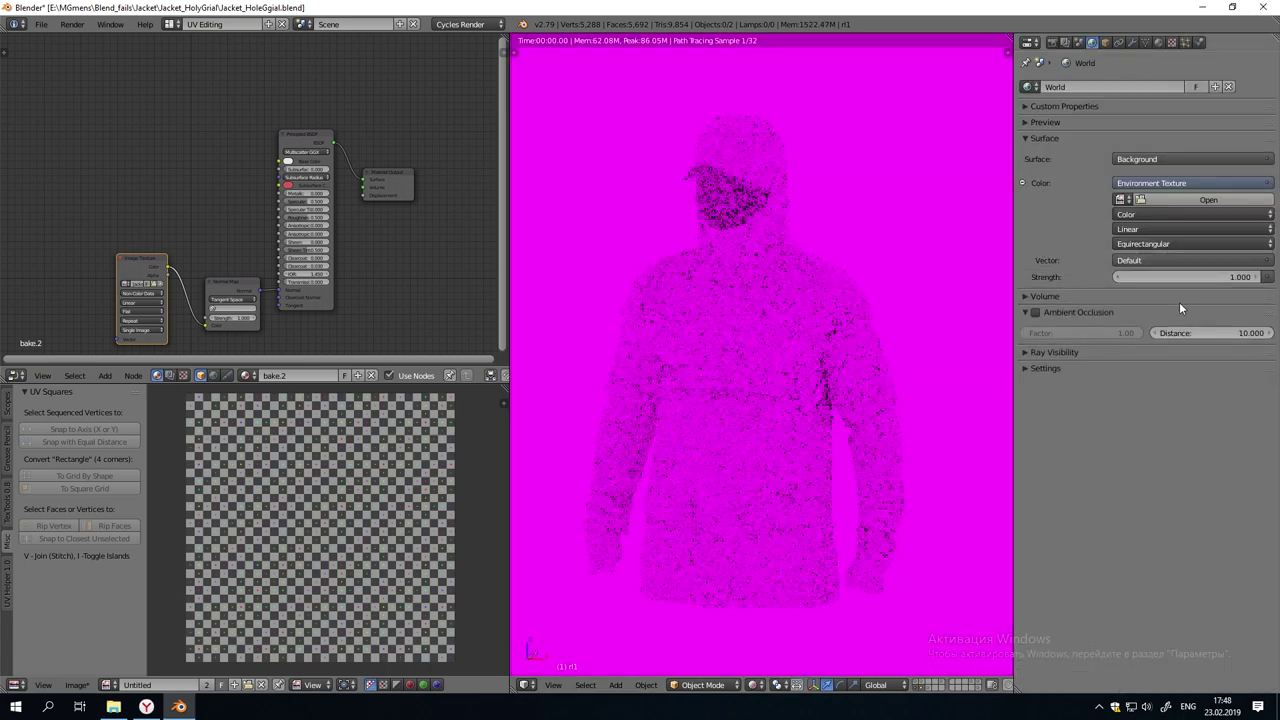
Load airport.exr from the HDRI folder as the world's environment image
click(1210, 199)
click(35, 375)
click(227, 43)
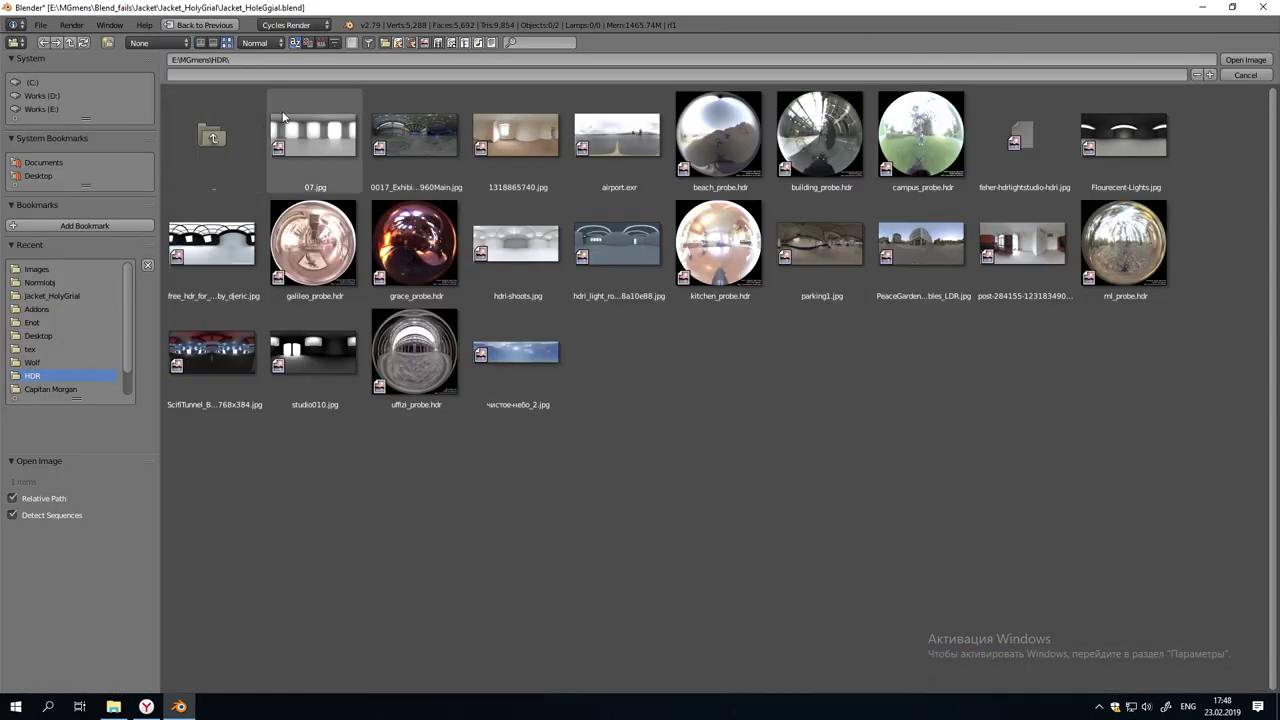
click(617, 142)
click(1247, 60)
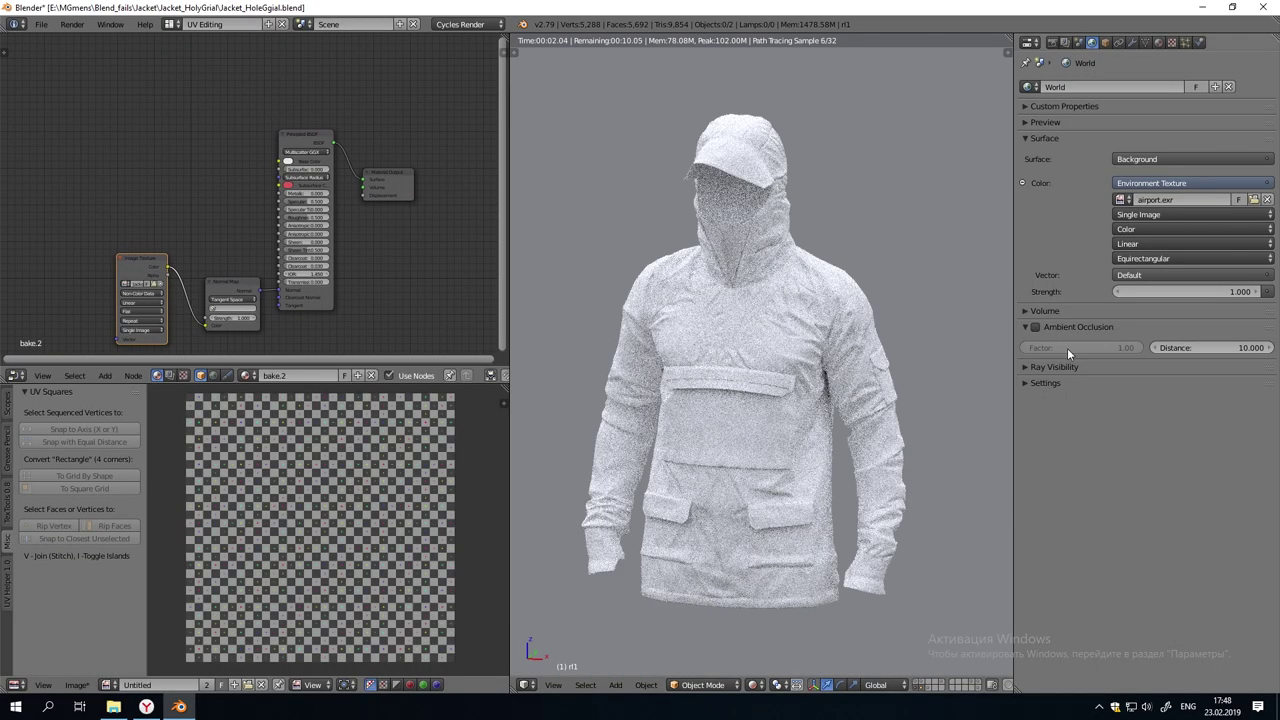
Set the bake.2 material's Base Color to a neutral grey with 0.5 for the red, green and blue values
click(290, 162)
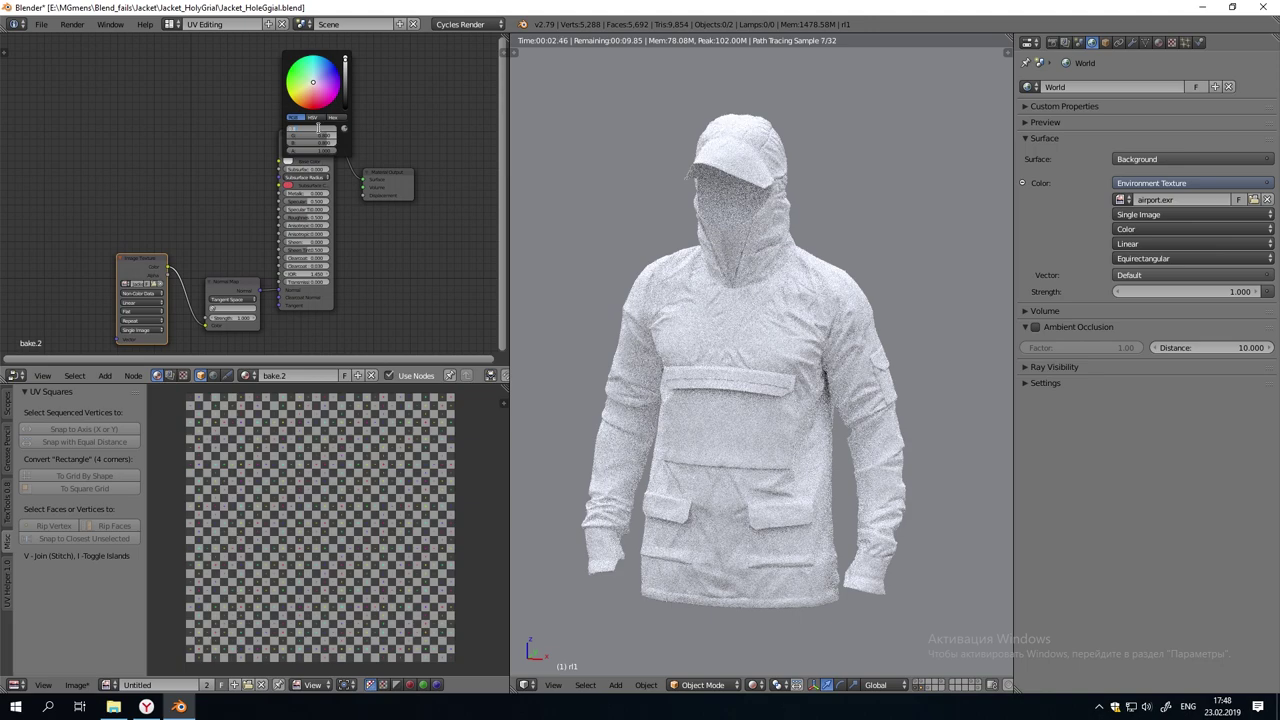
text(.5)
key(Return)
key(ctrl+c)
key(ctrl+v)
key(ctrl+v)
Select the torso, set its bake material's Base Color to a darker grey, and return the viewport to Rendered shading
right_click(766, 338)
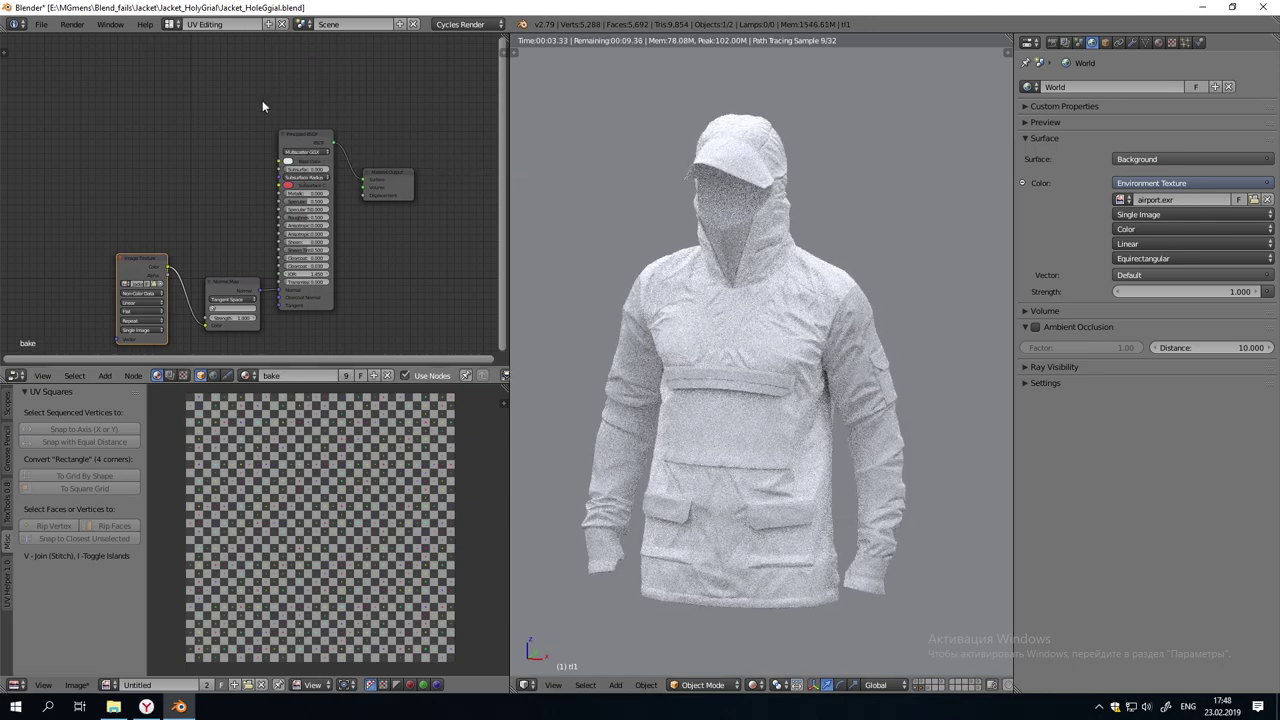
scroll(193, 285, up, 5)
key(shift+z)
click(306, 145)
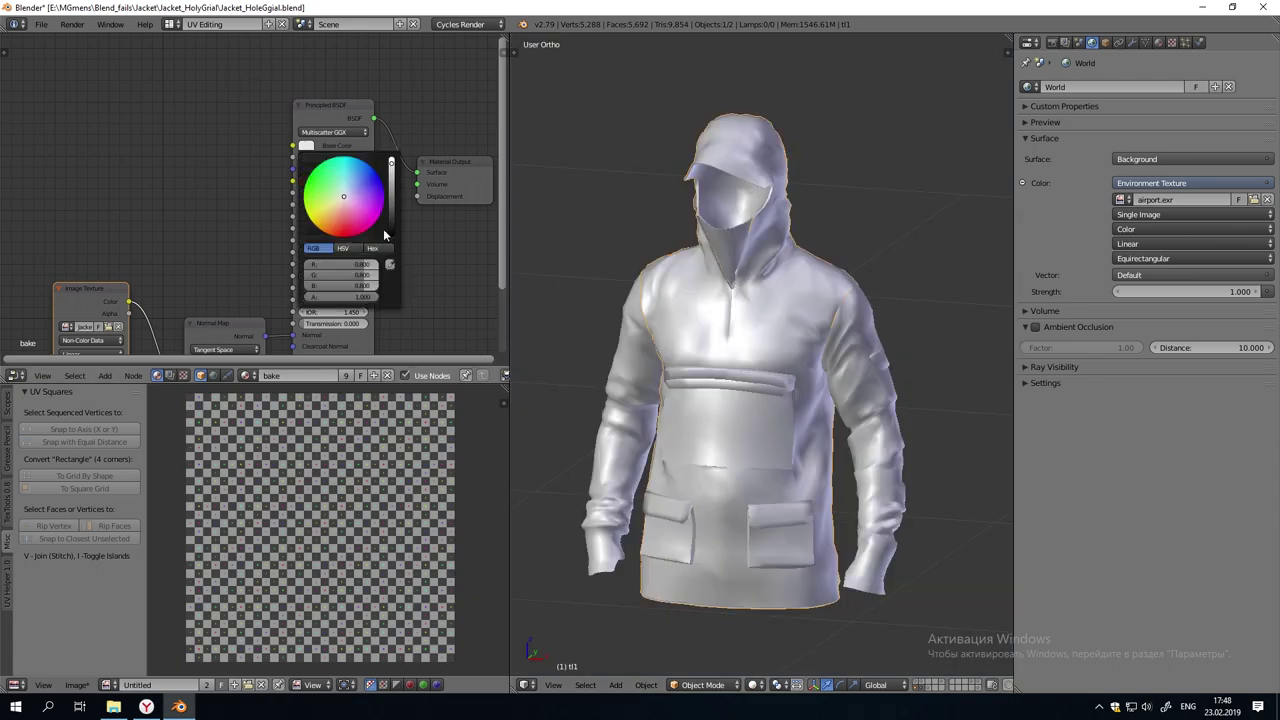
scroll(750, 400, down, 3)
click(752, 685)
click(785, 595)
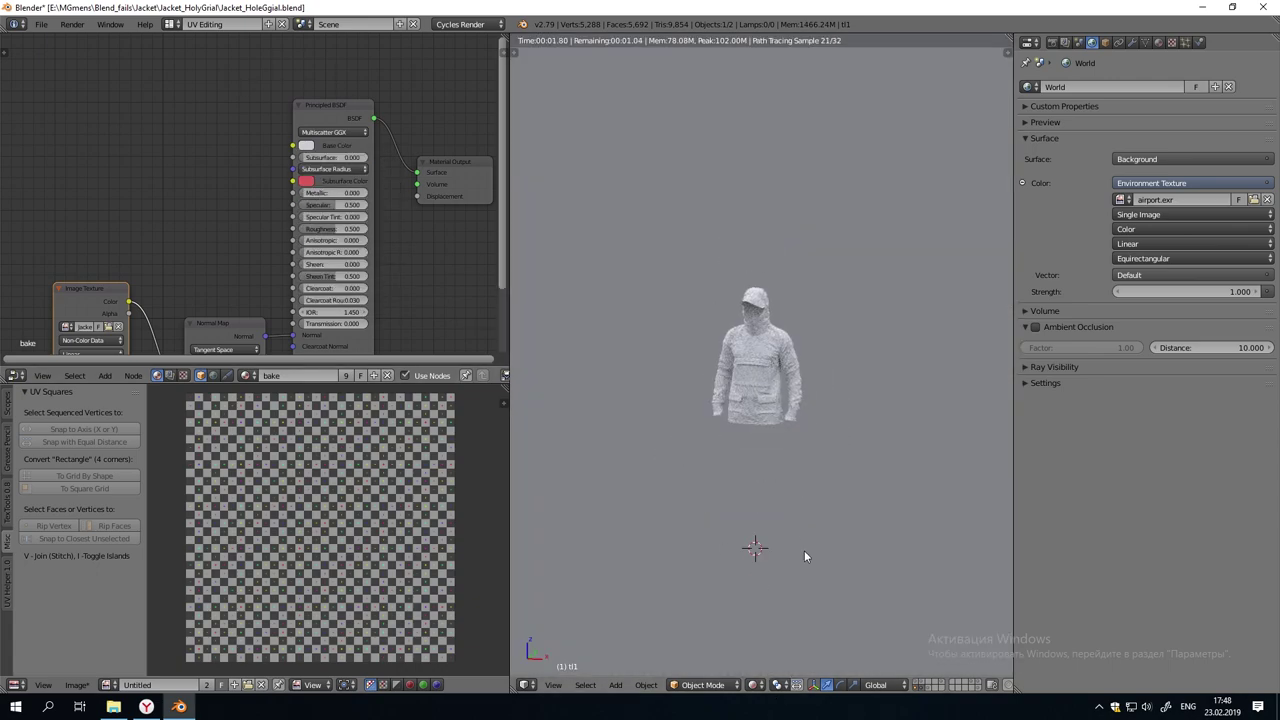
Add a plane beneath the jacket as the ground and scale it up
key(shift+a)
mouse_move(811, 476)
click(855, 474)
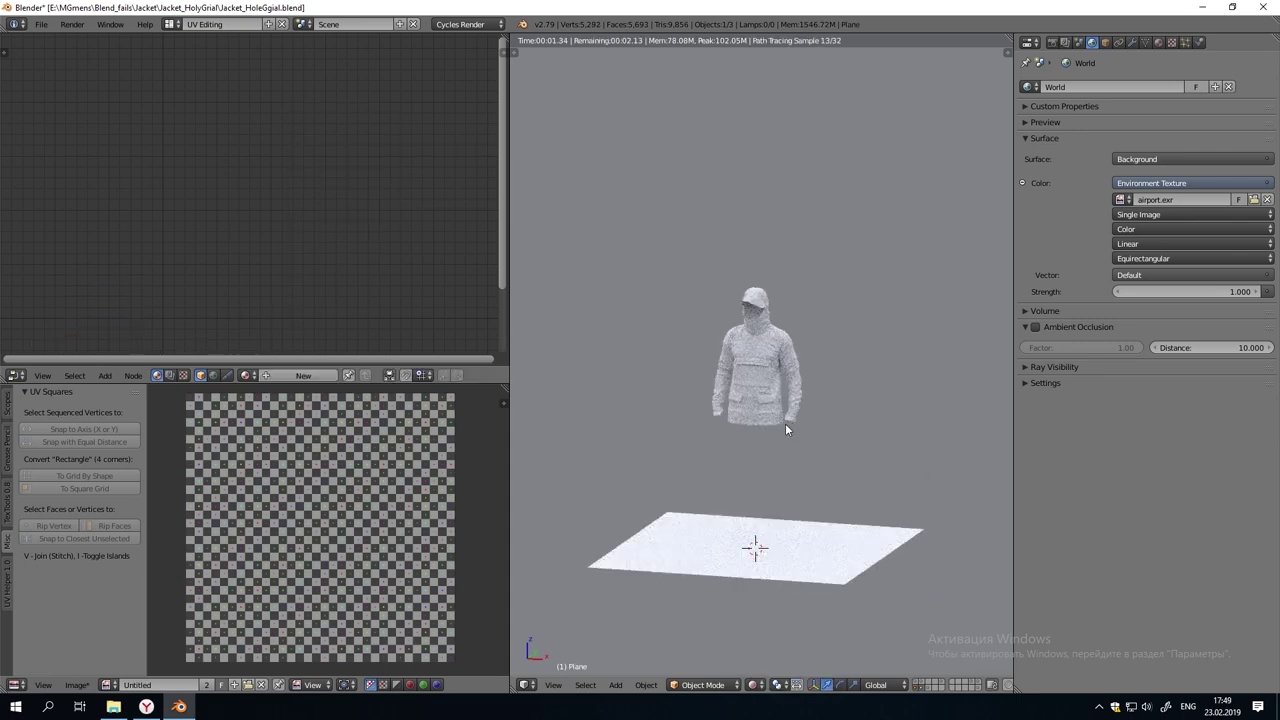
key(s)
click(610, 408)
Try the existing default_body_material on the ground plane and unlink it from the plane
click(1158, 42)
click(1028, 171)
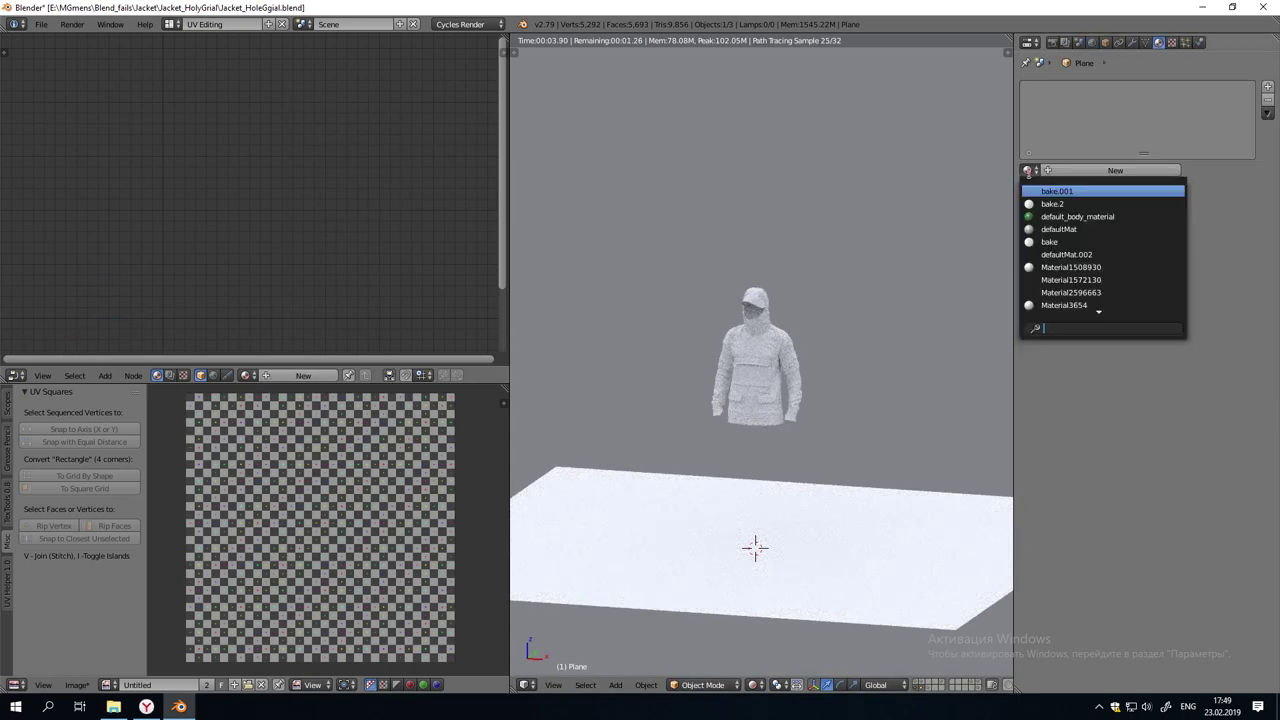
click(1126, 217)
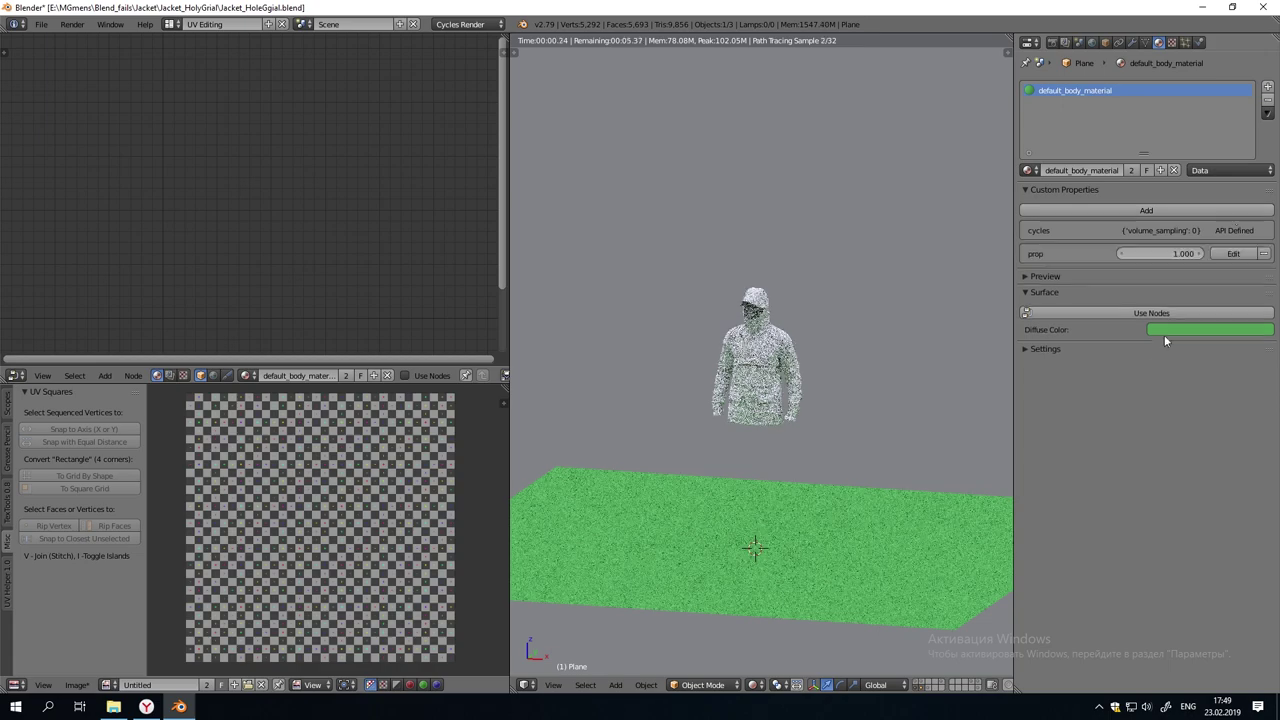
click(1174, 170)
click(1028, 171)
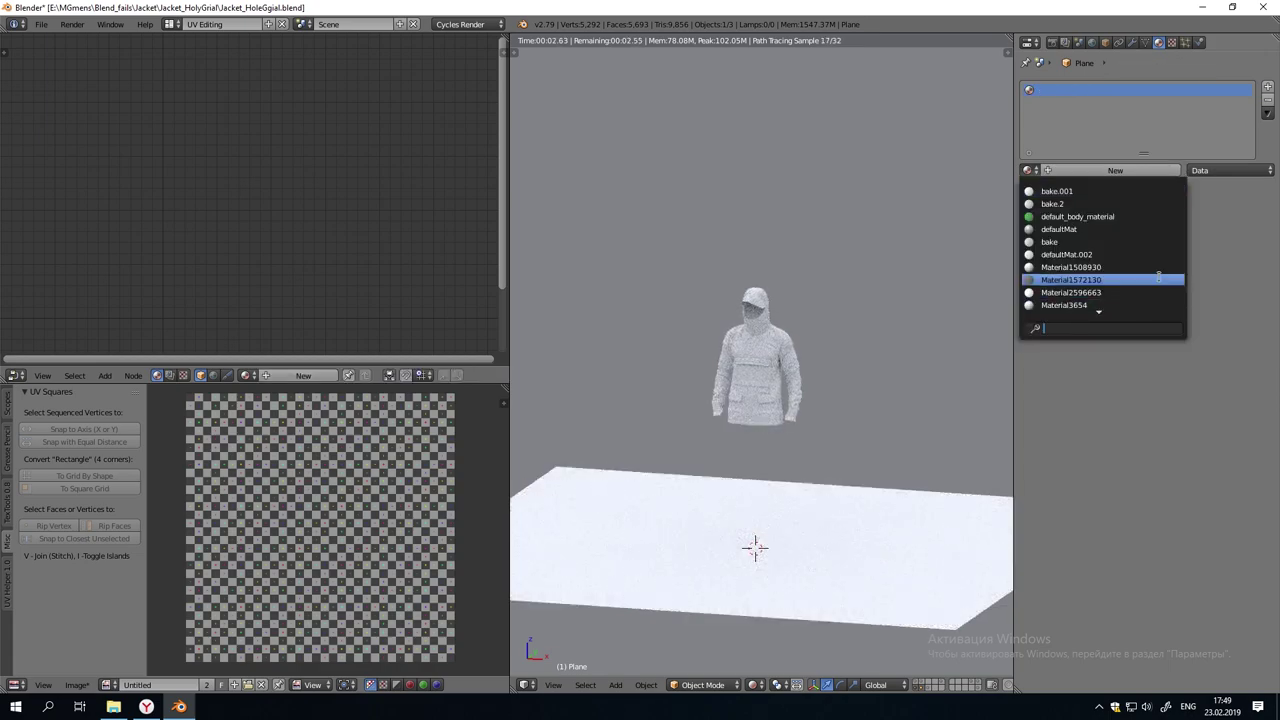
Create a new material named graund for the plane and set its diffuse color to dark grey
click(1086, 170)
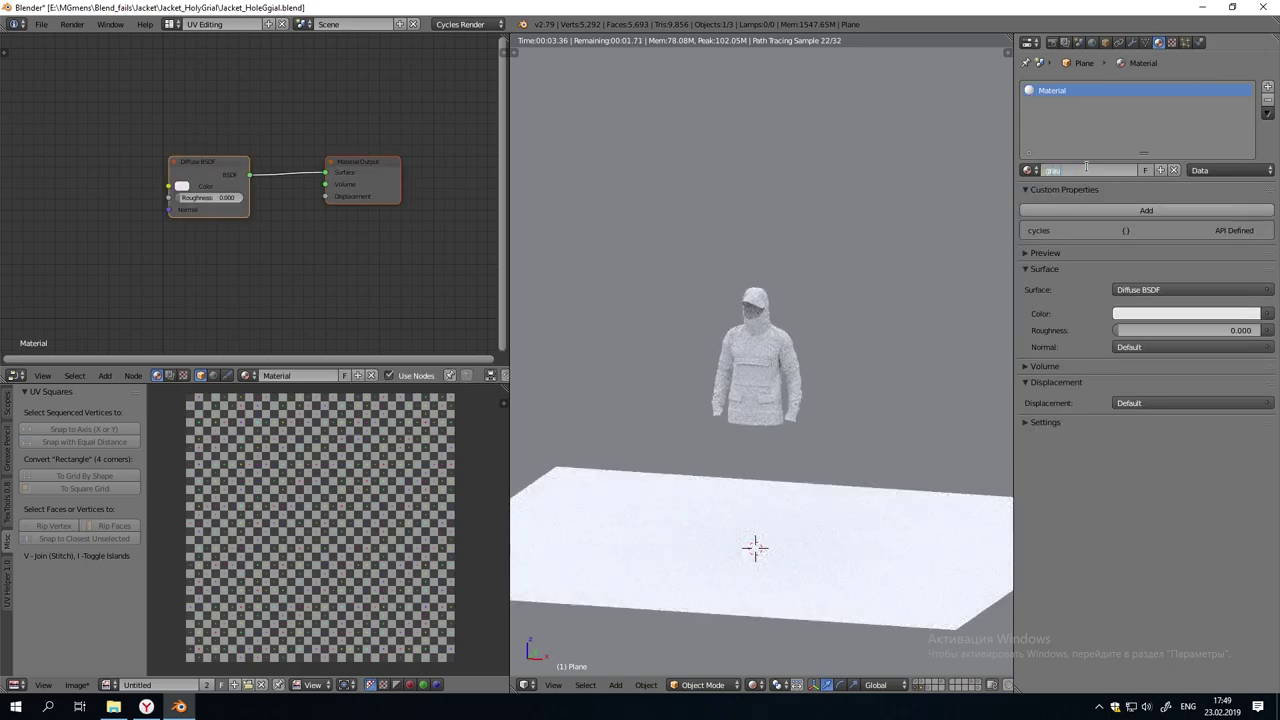
click(1182, 314)
click(1251, 206)
Set the Cycles render device to GPU Compute and the preview samples to 100
middle_drag(826, 454, 860, 512)
scroll(817, 505, up, 7)
middle_drag(949, 532, 830, 525)
click(1052, 42)
click(1190, 153)
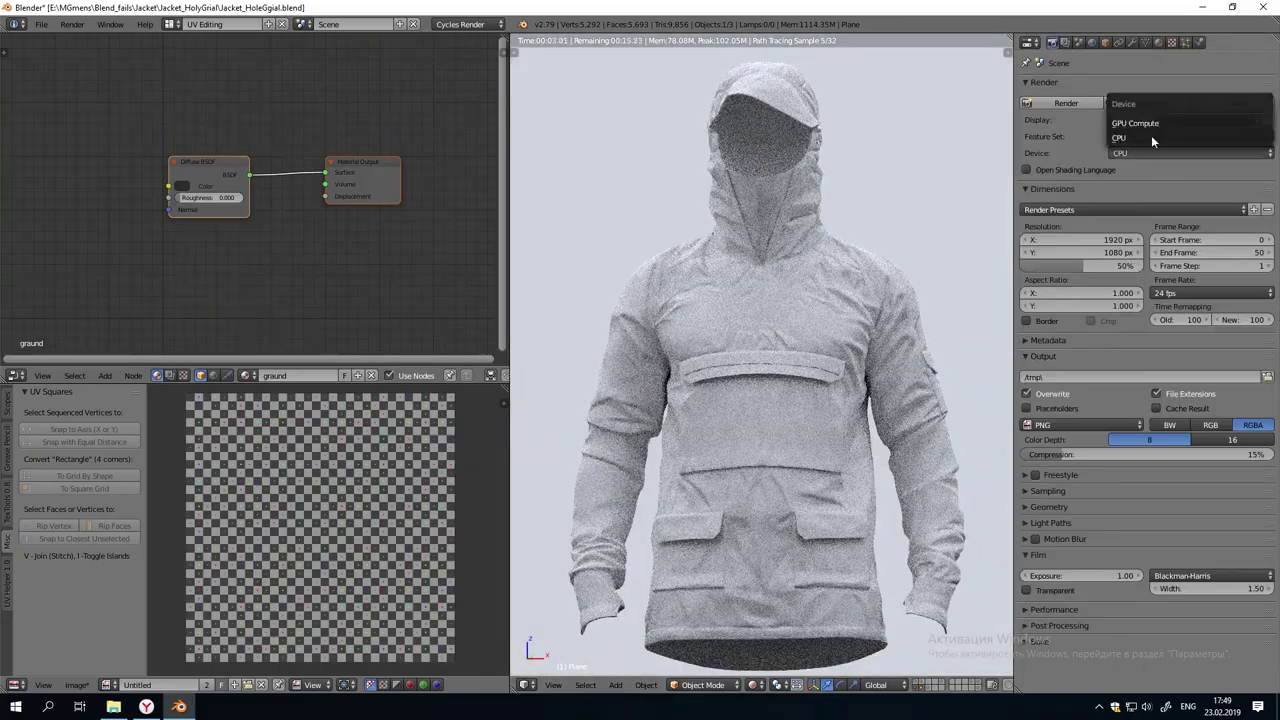
click(1145, 122)
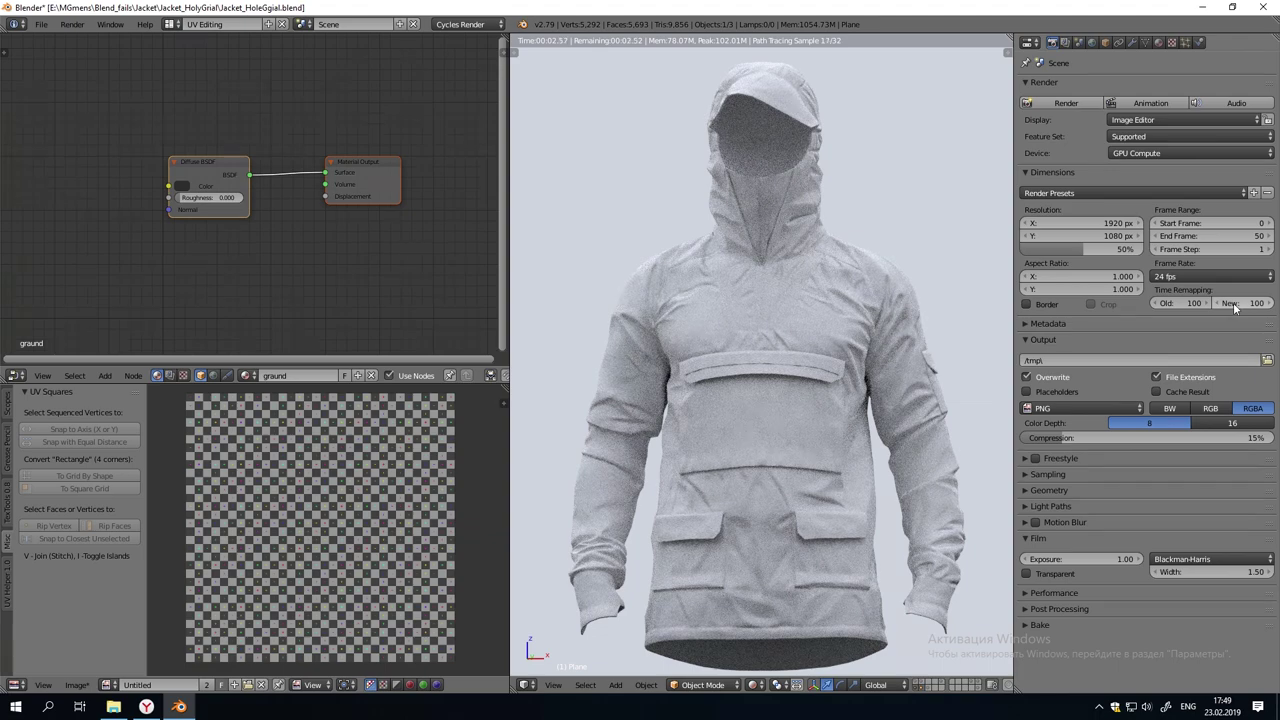
click(1025, 474)
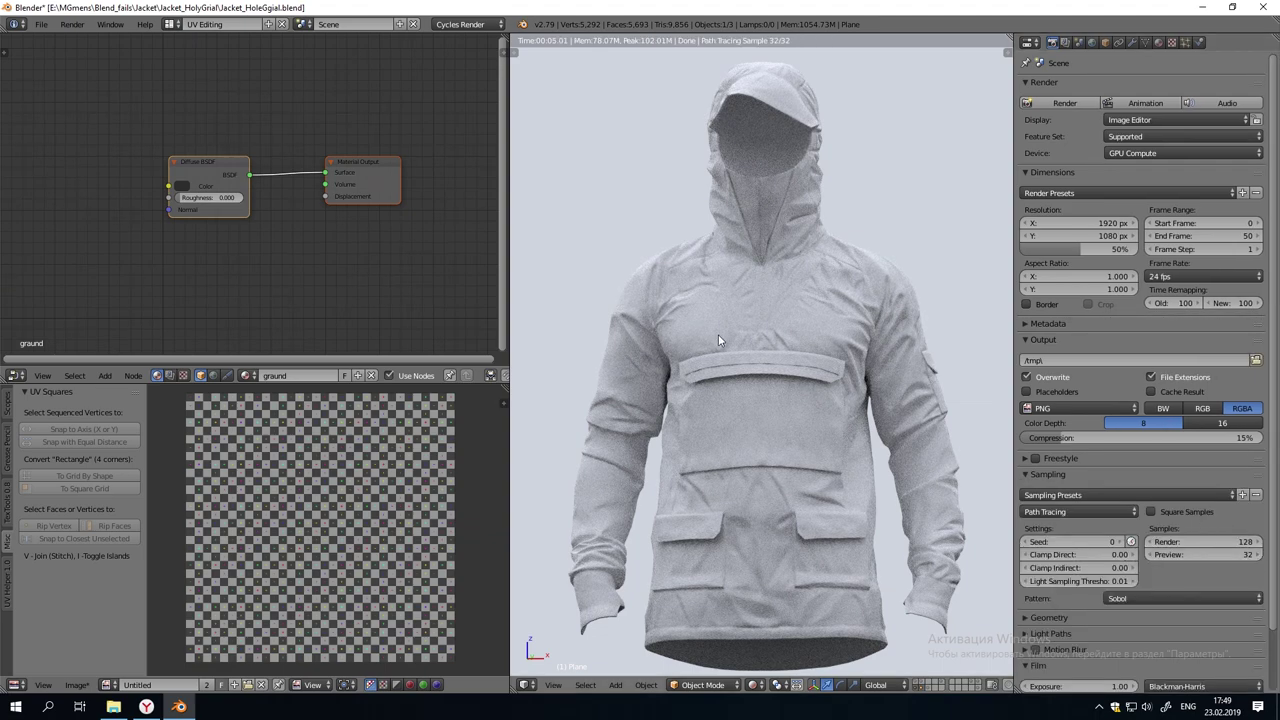
middle_drag(809, 327, 815, 337)
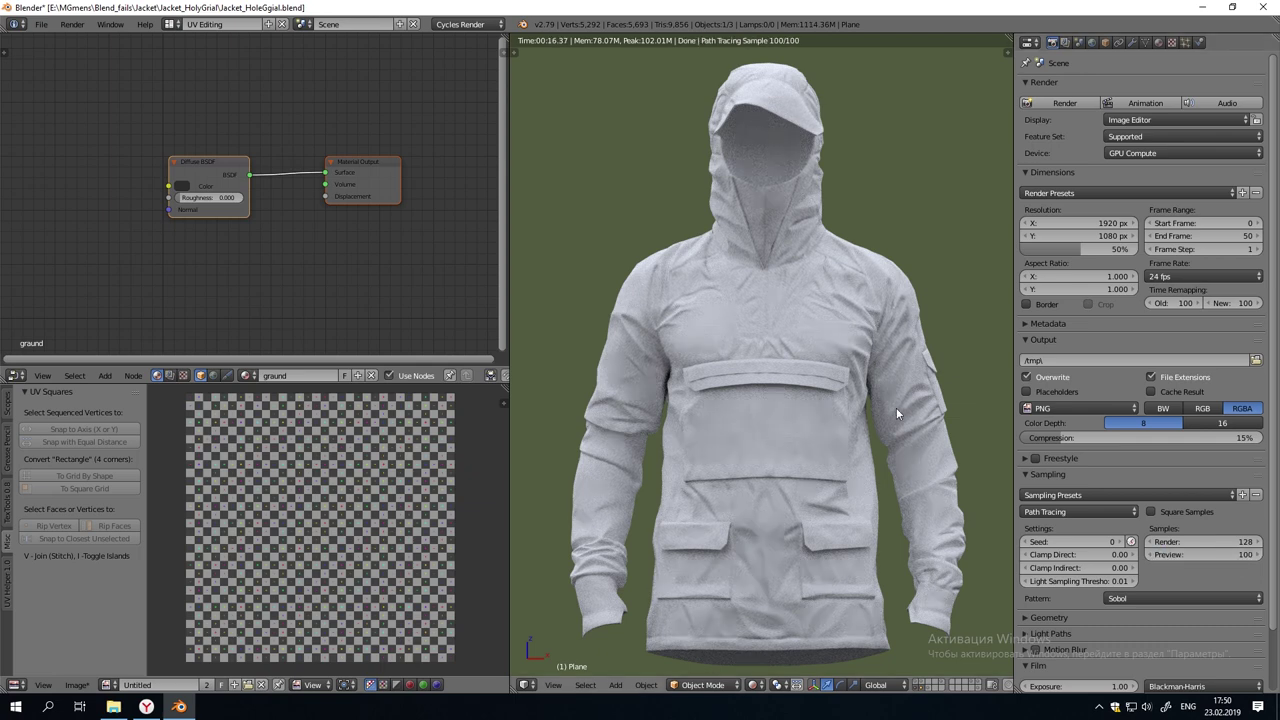
Set the Untitled UV grid image's size to 2048 by 2048 and hide the image editor's side panels
key(n)
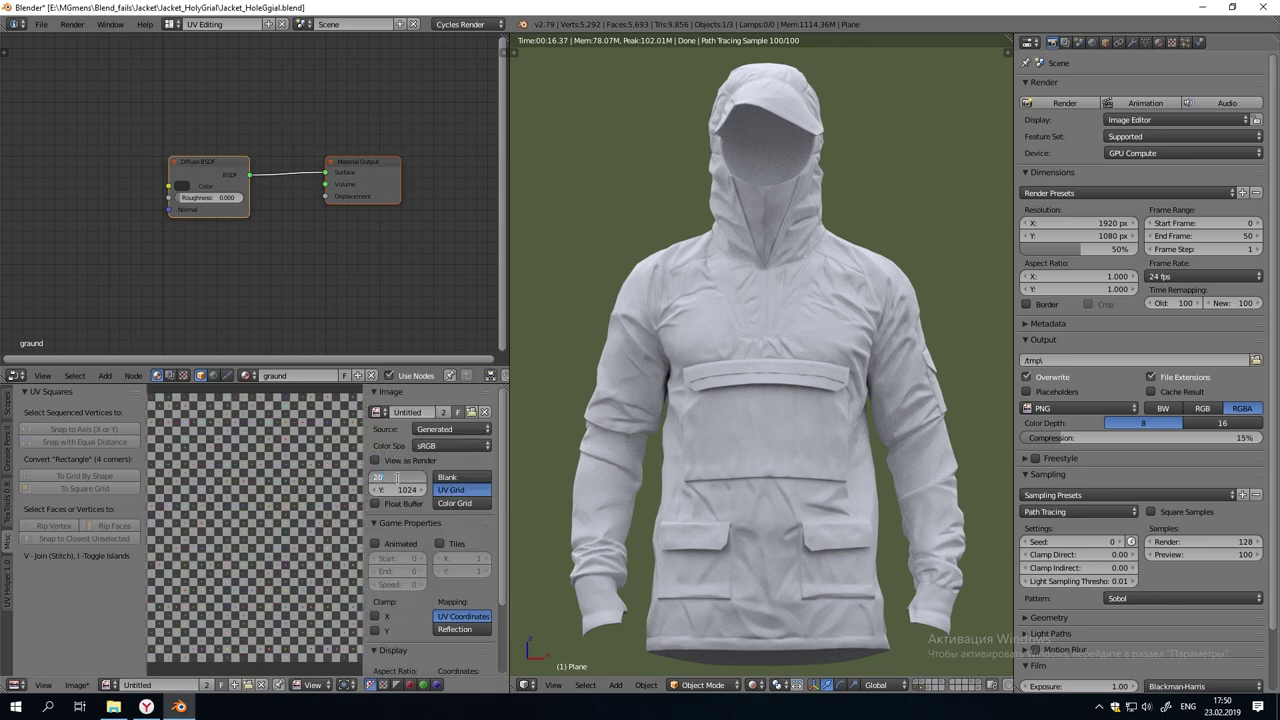
click(405, 488)
text(2048)
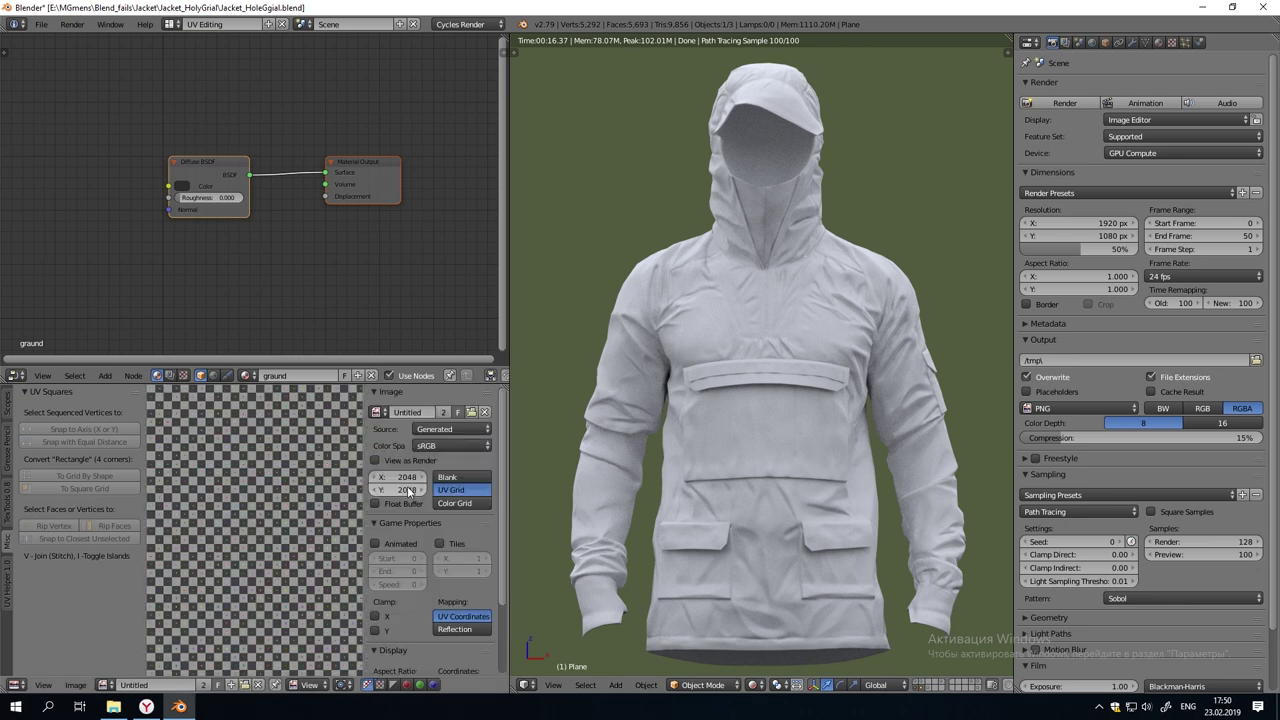
key(Return)
key(t)
key(n)
middle_drag(271, 515, 282, 516)
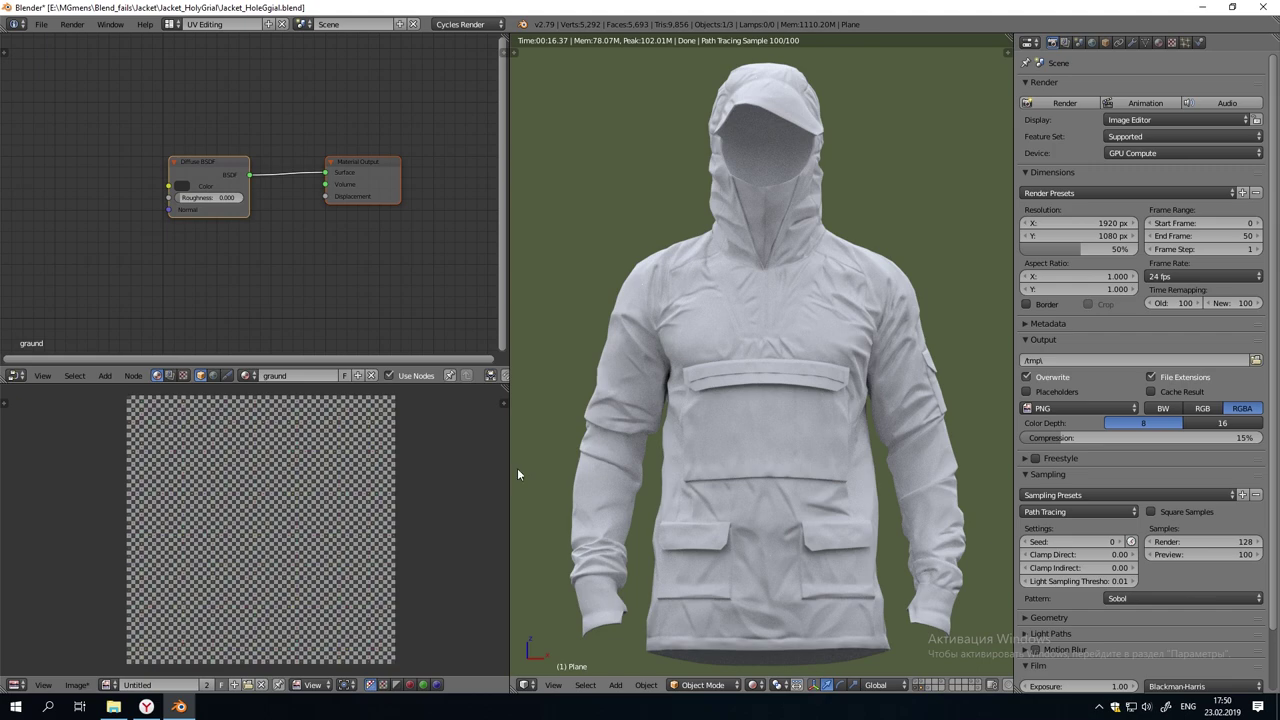
Show the torso's complete UV layout over the Untitled image in wireframe edit mode and enlarge the UV editor
key(z)
click(838, 325)
key(Tab)
key(a)
scroll(255, 573, up, 4)
scroll(255, 573, down, 6)
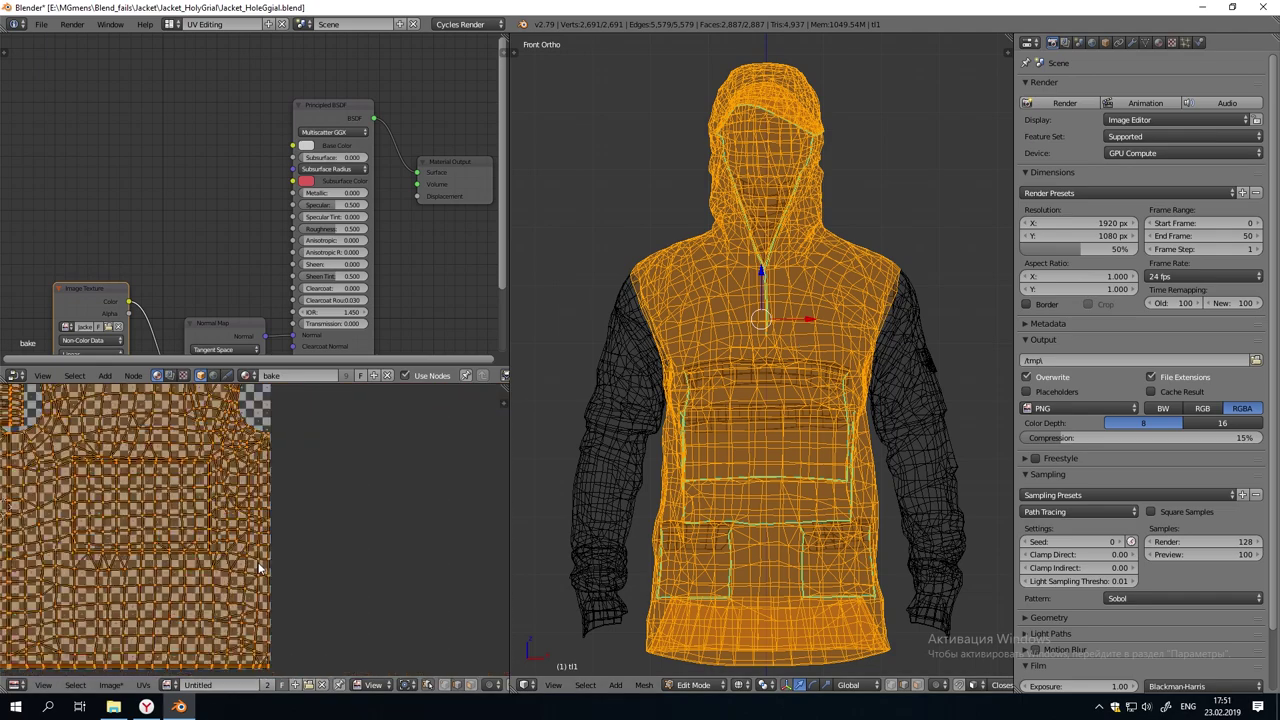
drag(480, 385, 468, 252)
scroll(207, 588, up, 3)
scroll(206, 586, down, 2)
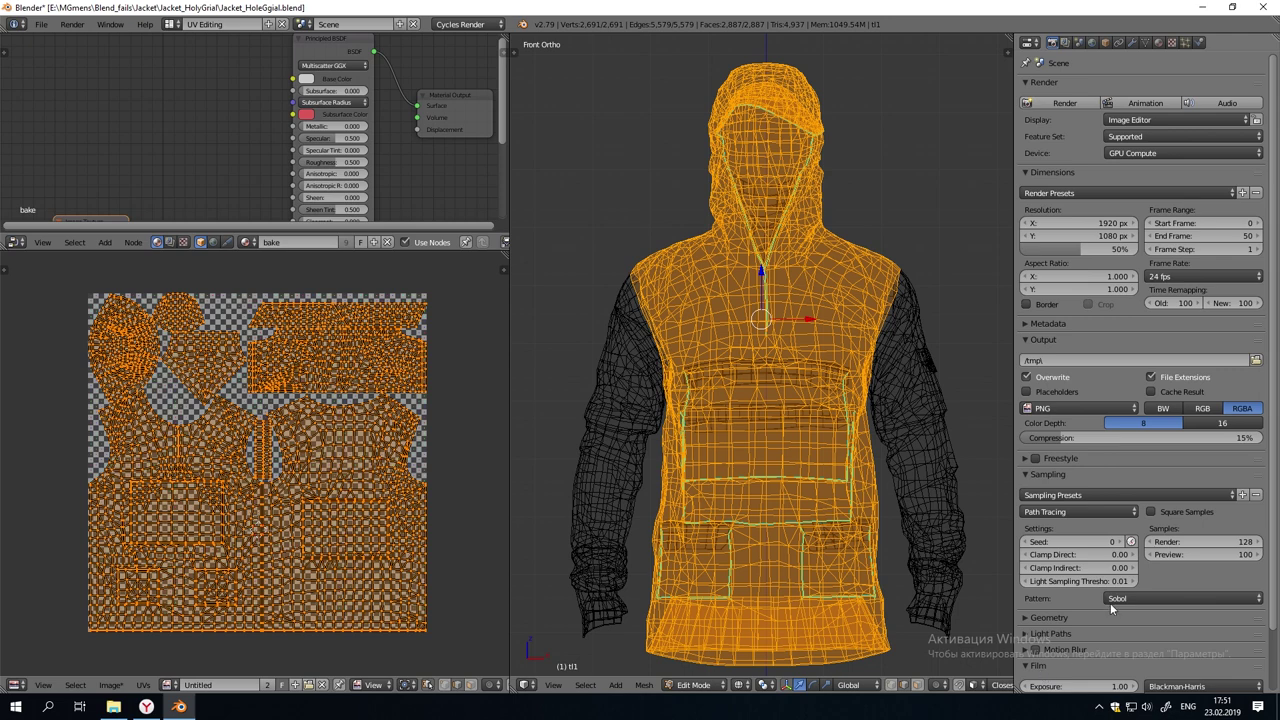
Add an unconnected Image Texture node using the Untitled image to the bake material and return to Object Mode
scroll(296, 170, down, 4)
key(shift+a)
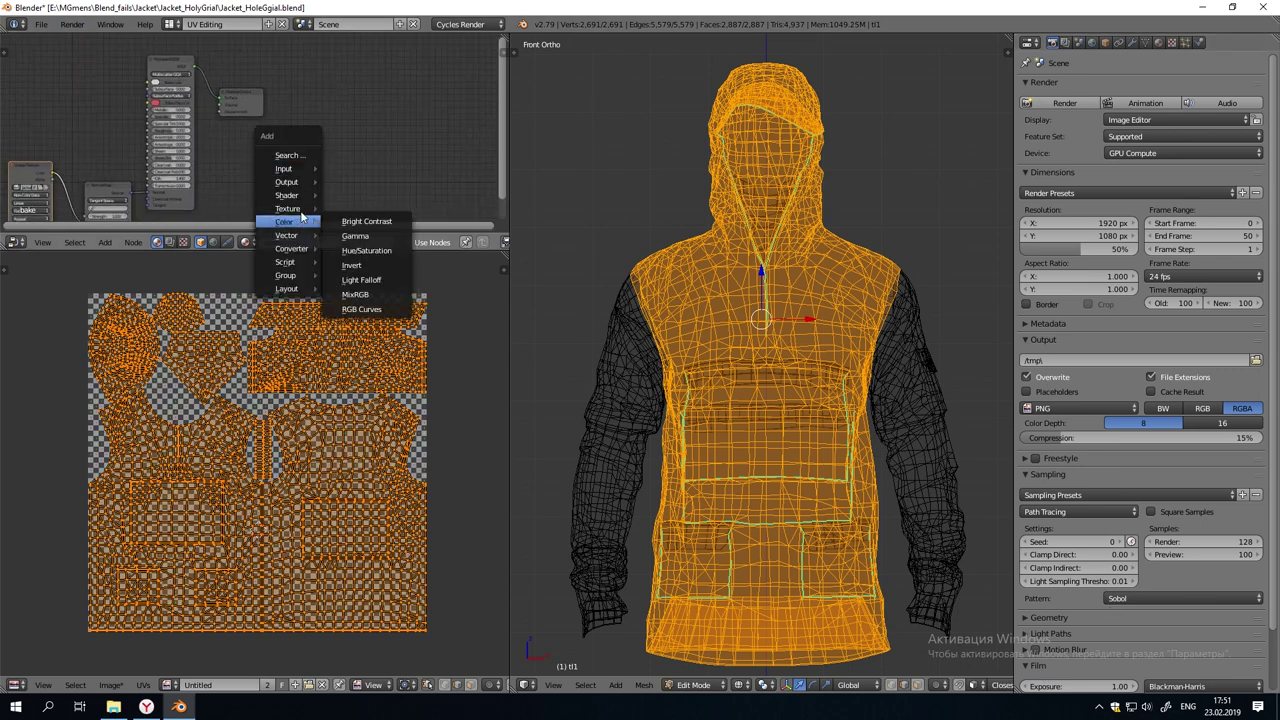
mouse_move(300, 208)
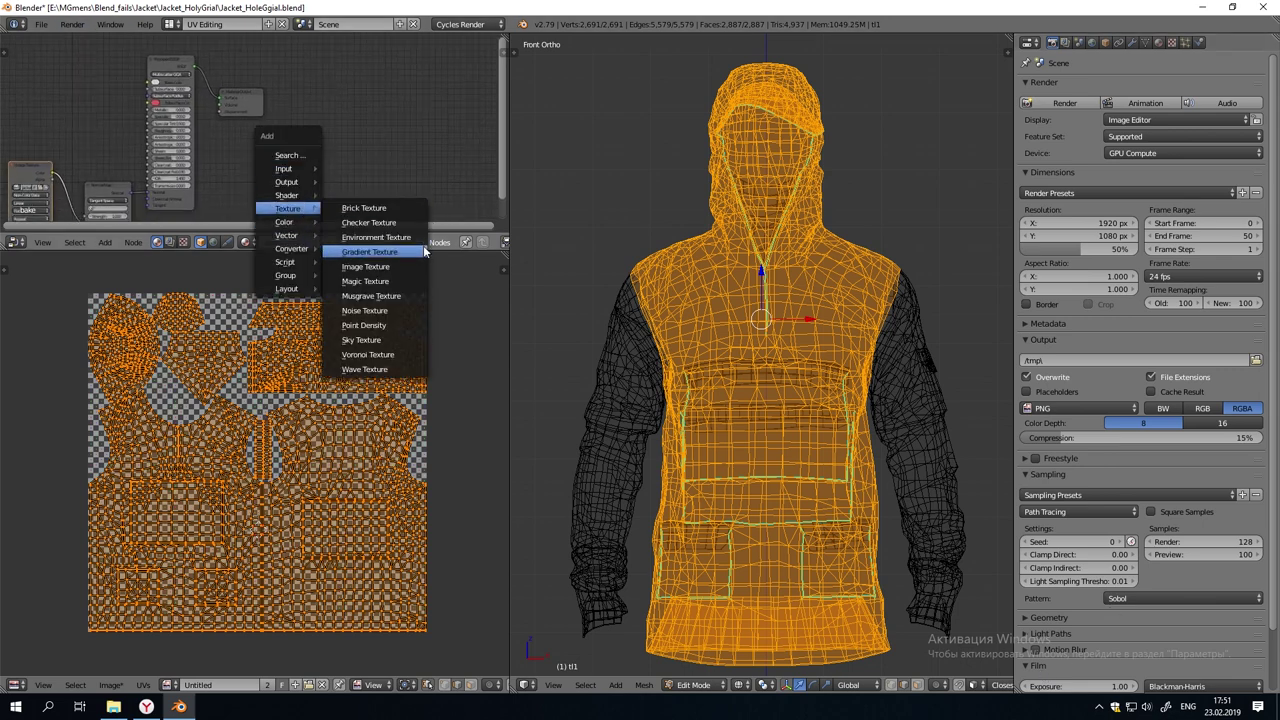
click(416, 297)
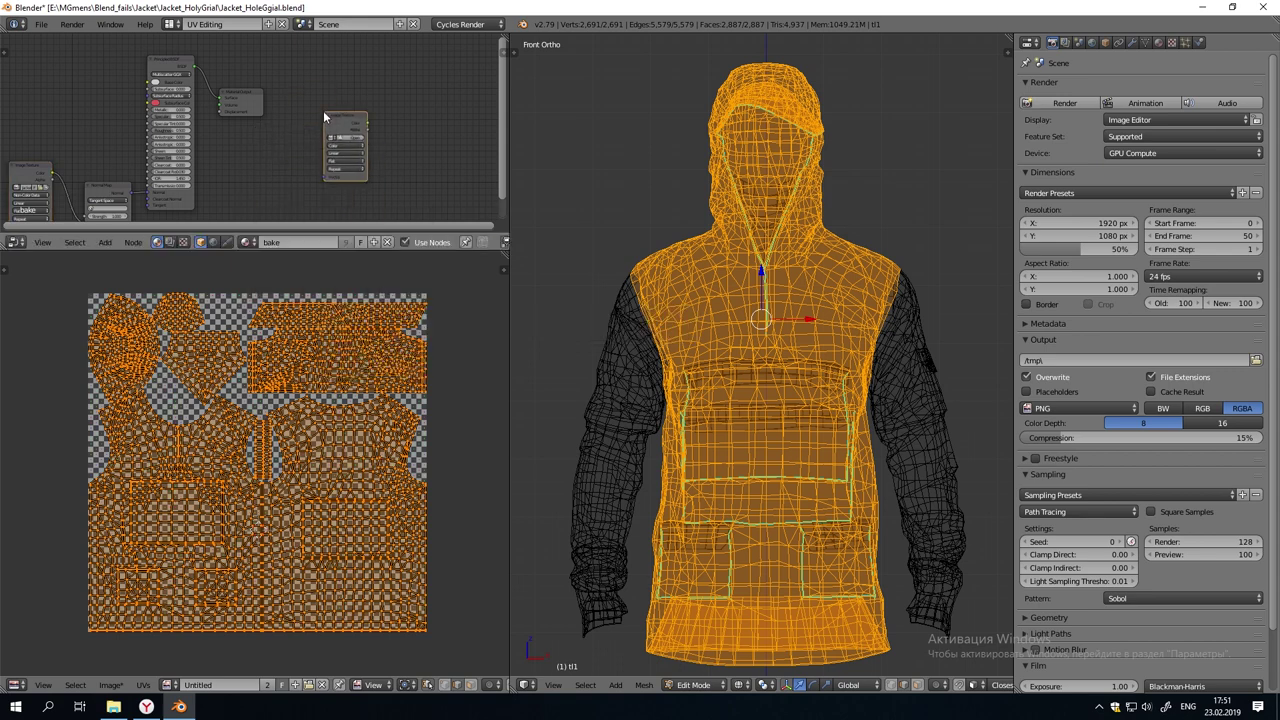
scroll(367, 164, up, 2)
click(318, 128)
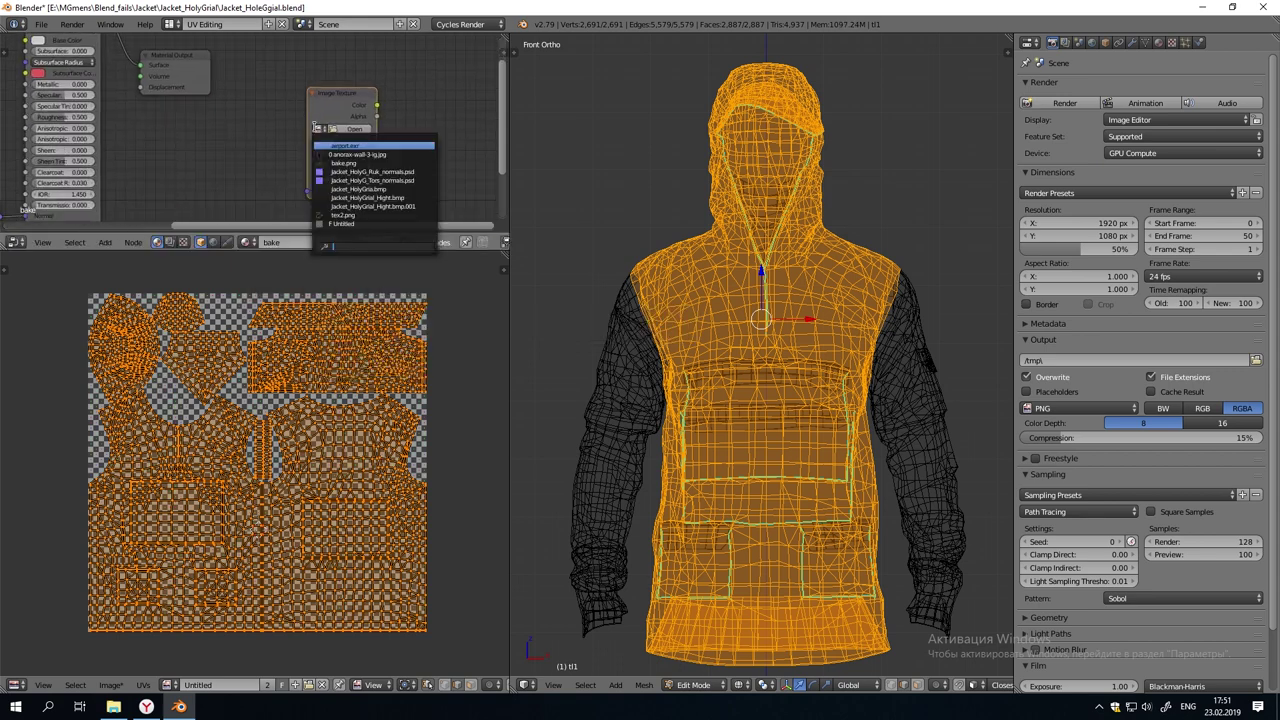
click(390, 222)
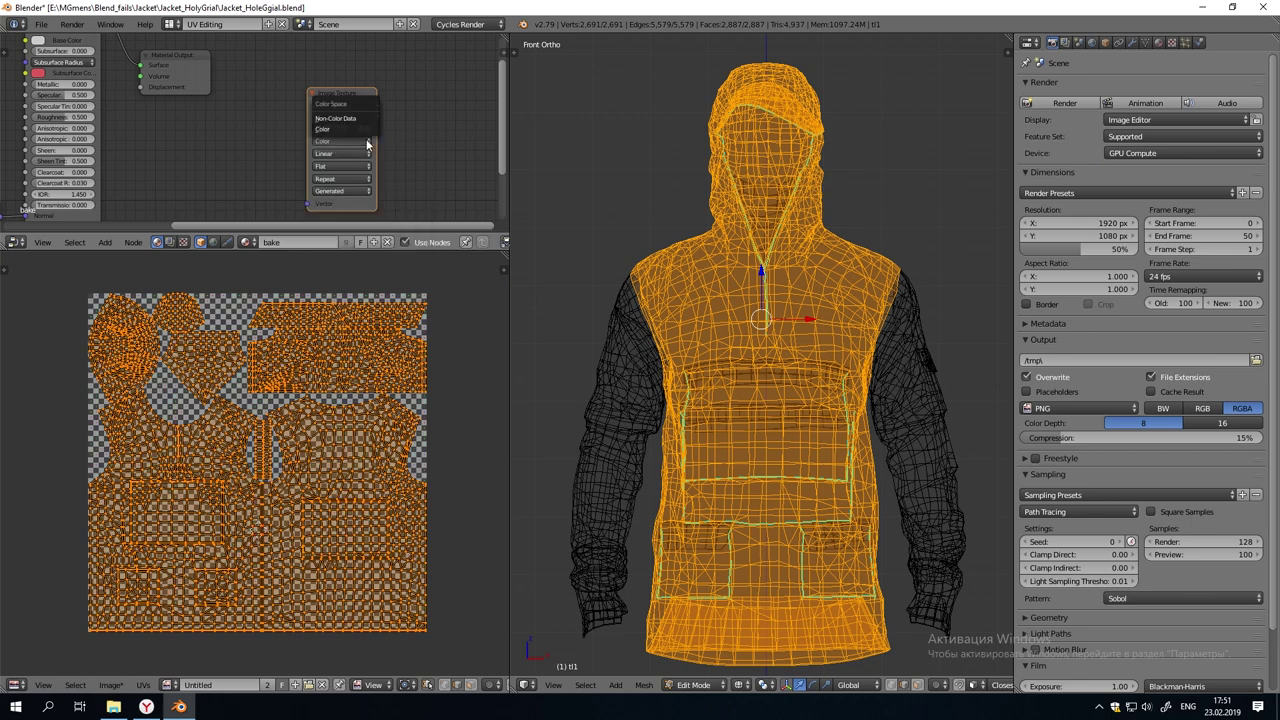
key(Tab)
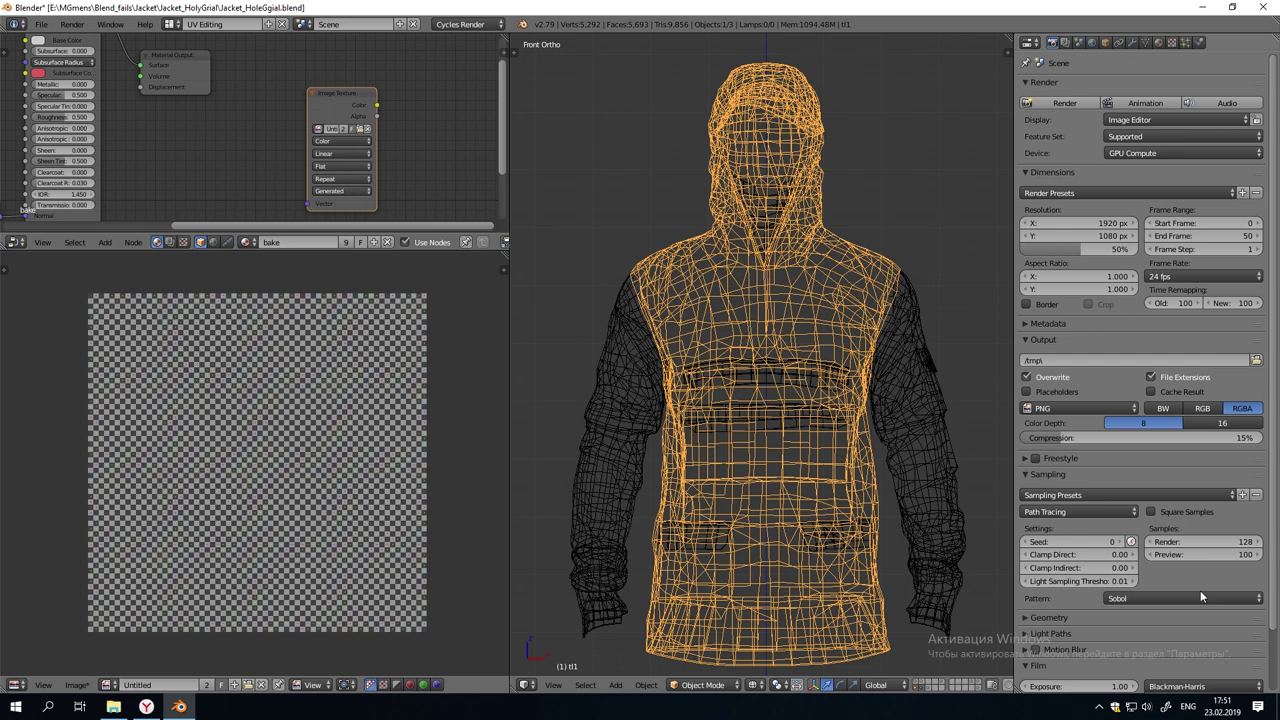
Expand the Bake settings and bake the torso's Combined pass into the Untitled image
scroll(1128, 490, down, 2)
click(1029, 675)
scroll(1119, 608, down, 2)
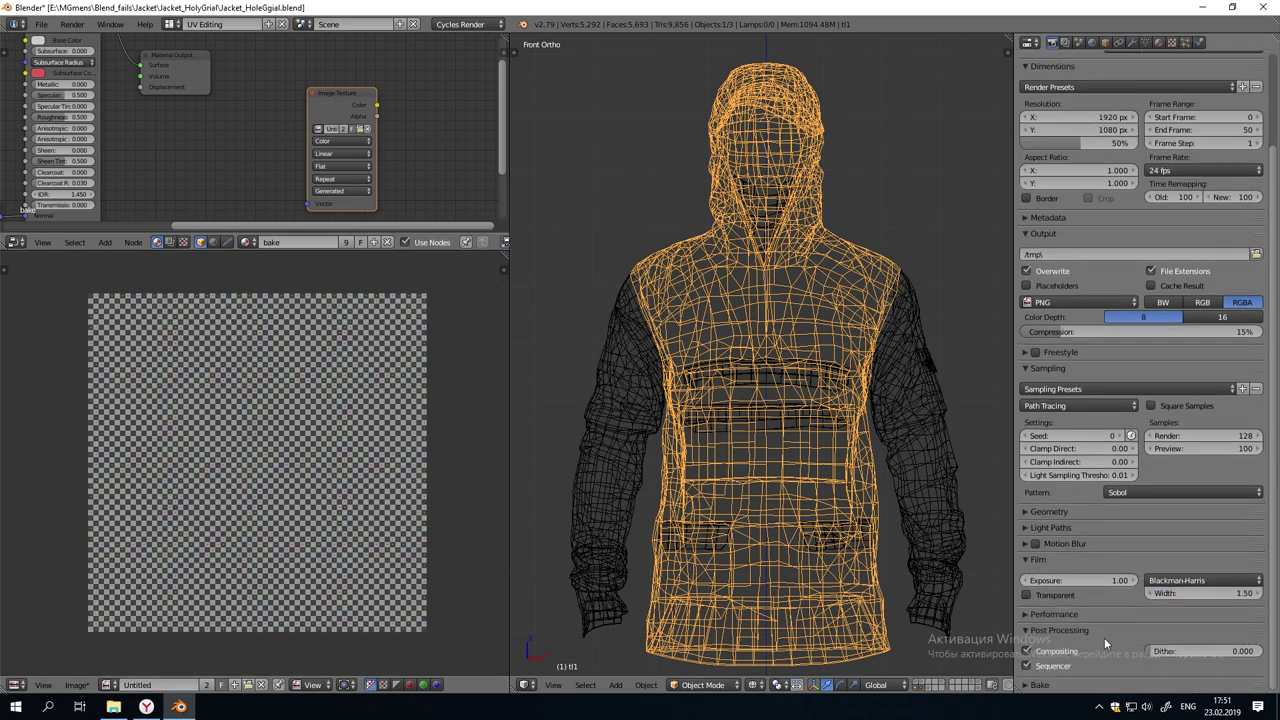
click(1023, 686)
scroll(1111, 620, down, 6)
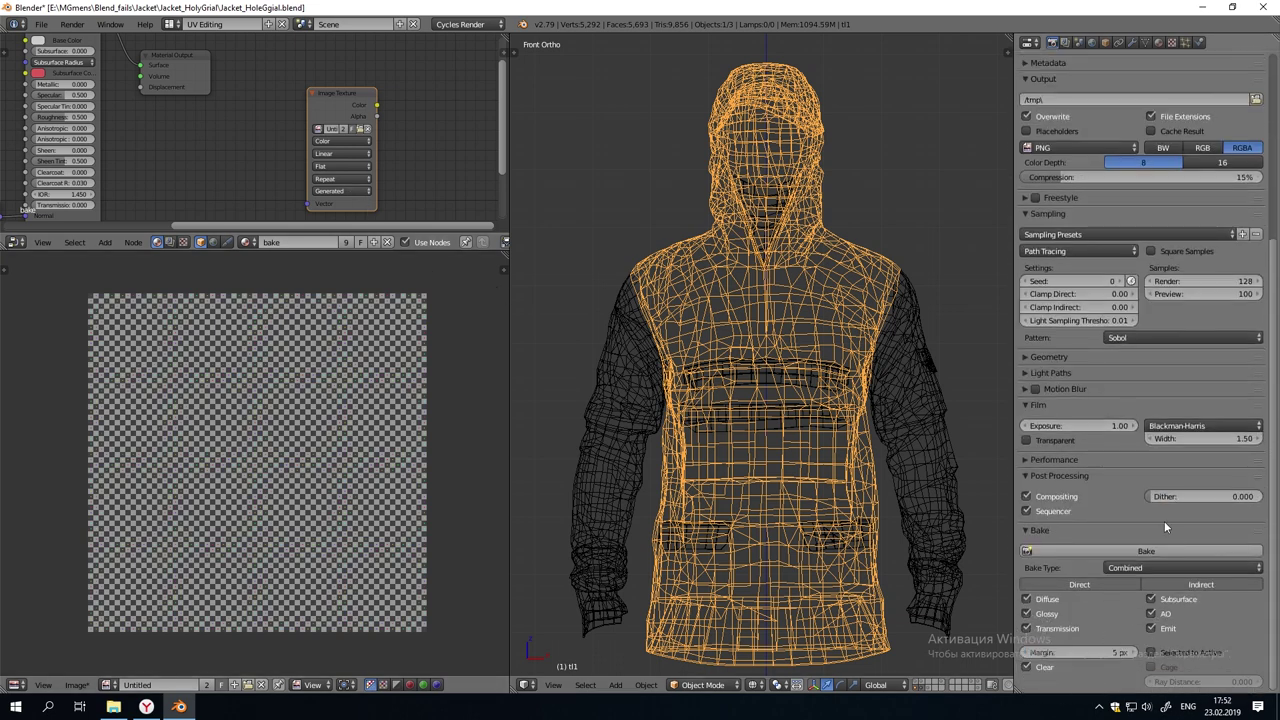
click(1177, 551)
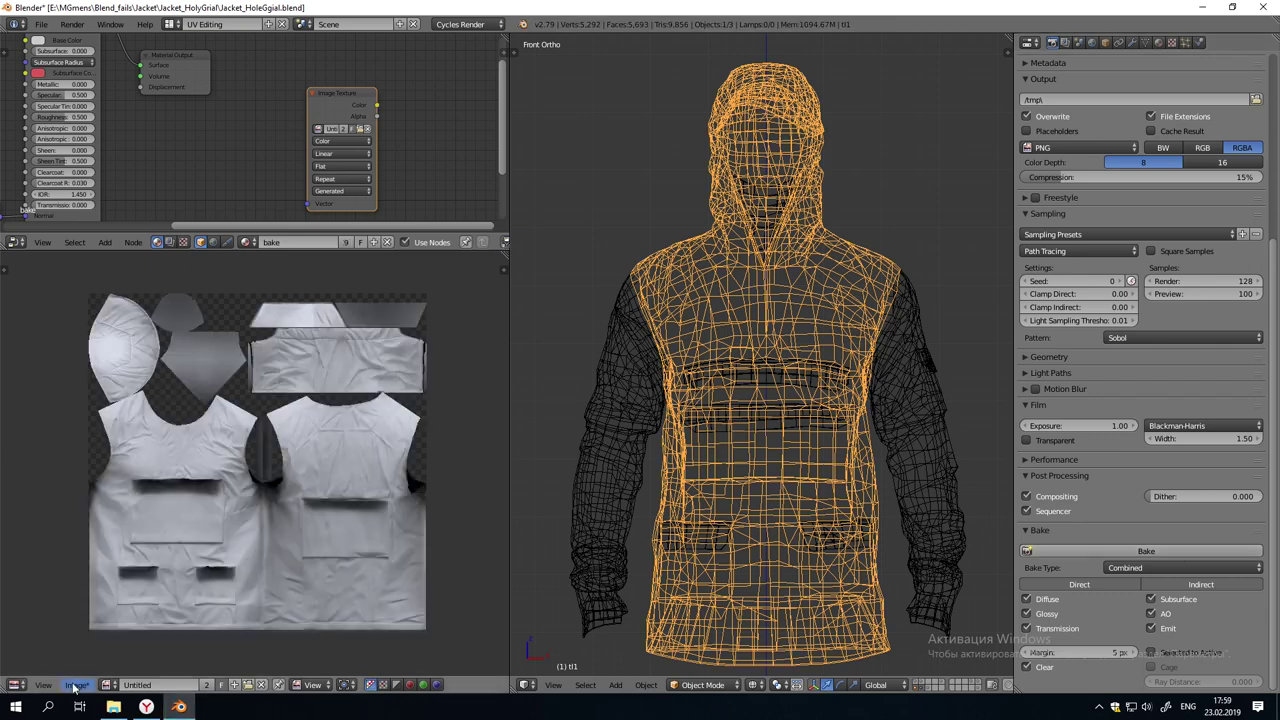
Save the baked torso image as Bake_tors.png in the project's Images folder
click(77, 685)
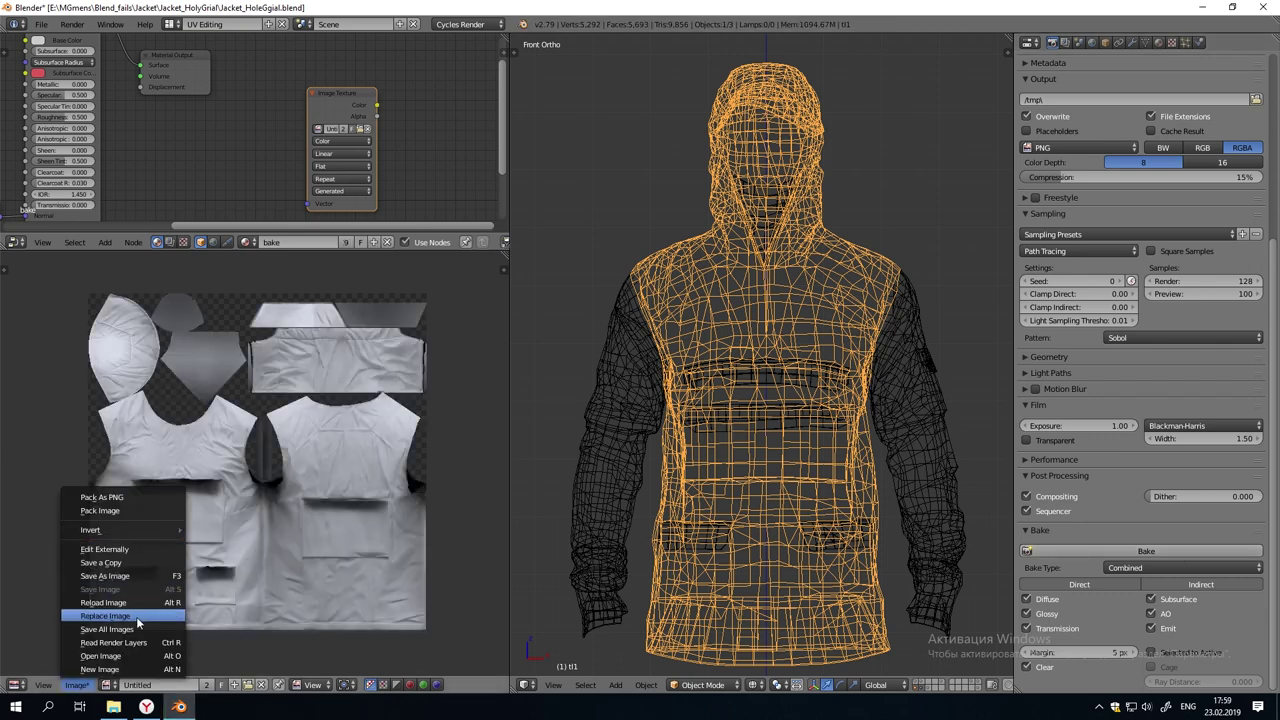
click(138, 576)
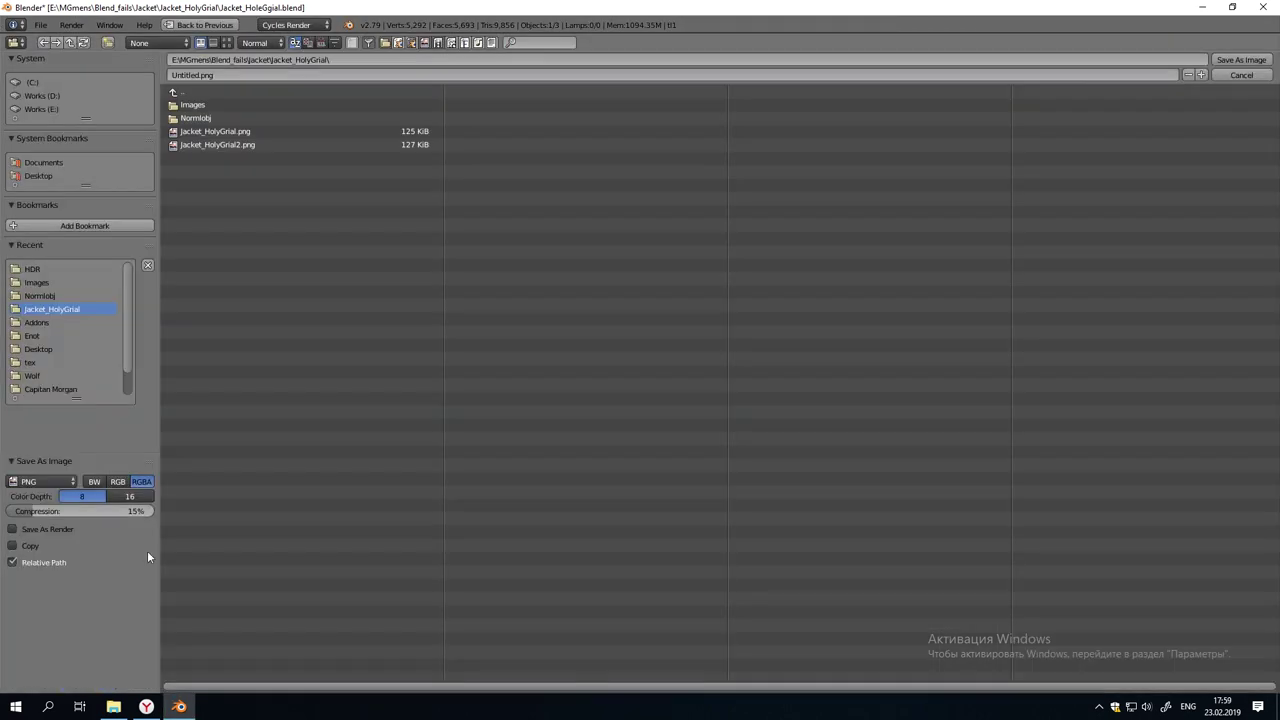
click(195, 105)
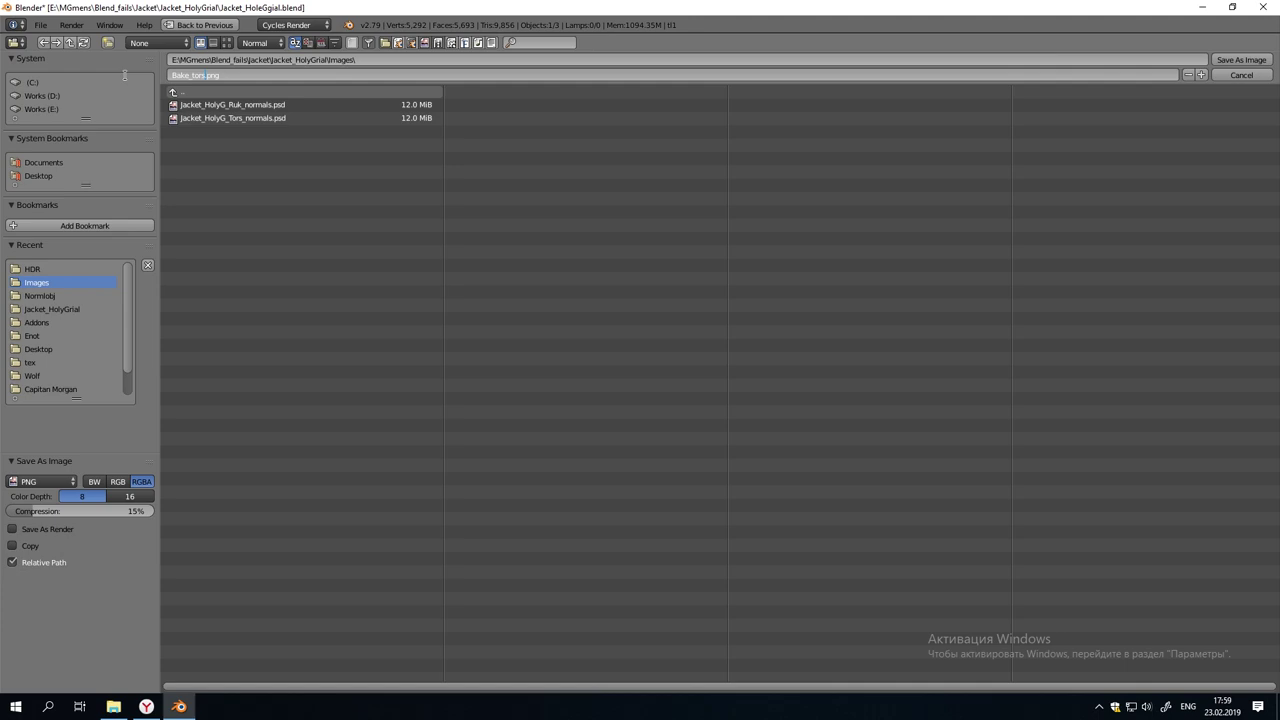
click(1255, 59)
Show the sleeves object's complete UV layout and add an unconnected Image Texture node using the Untitled image to its bake.2 material
right_click(606, 400)
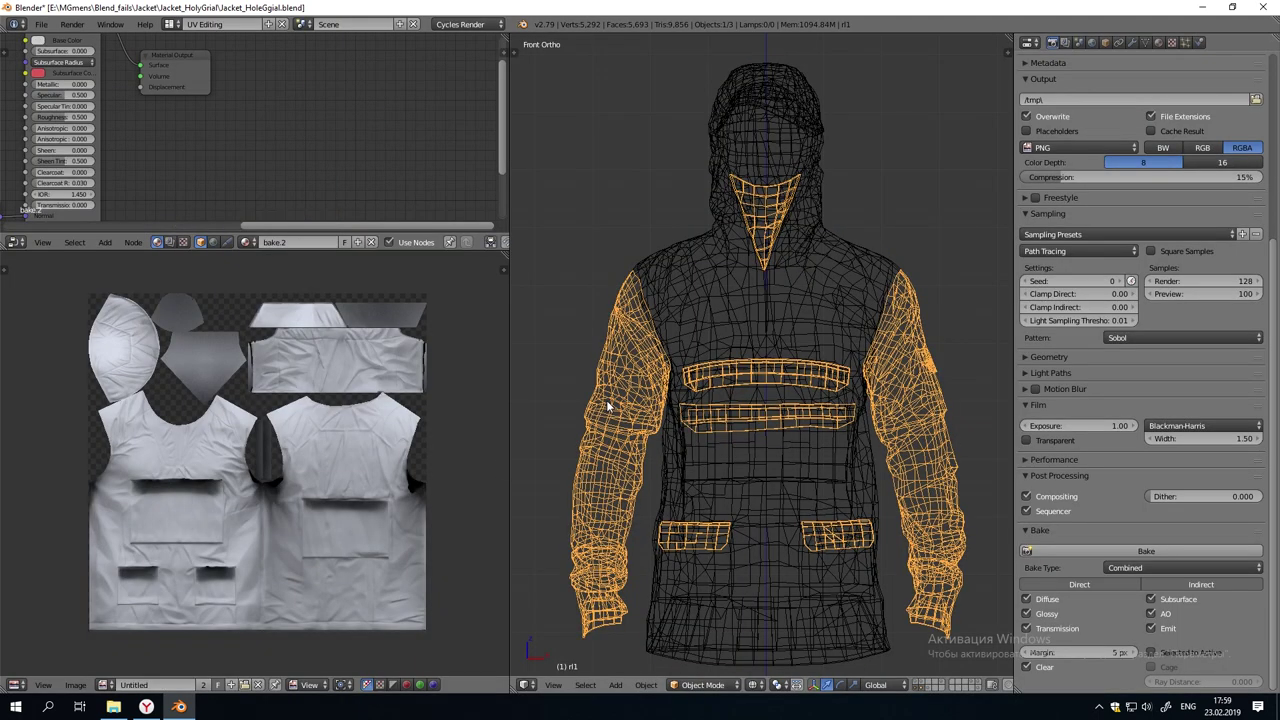
key(Tab)
key(a)
key(shift+a)
mouse_move(318, 139)
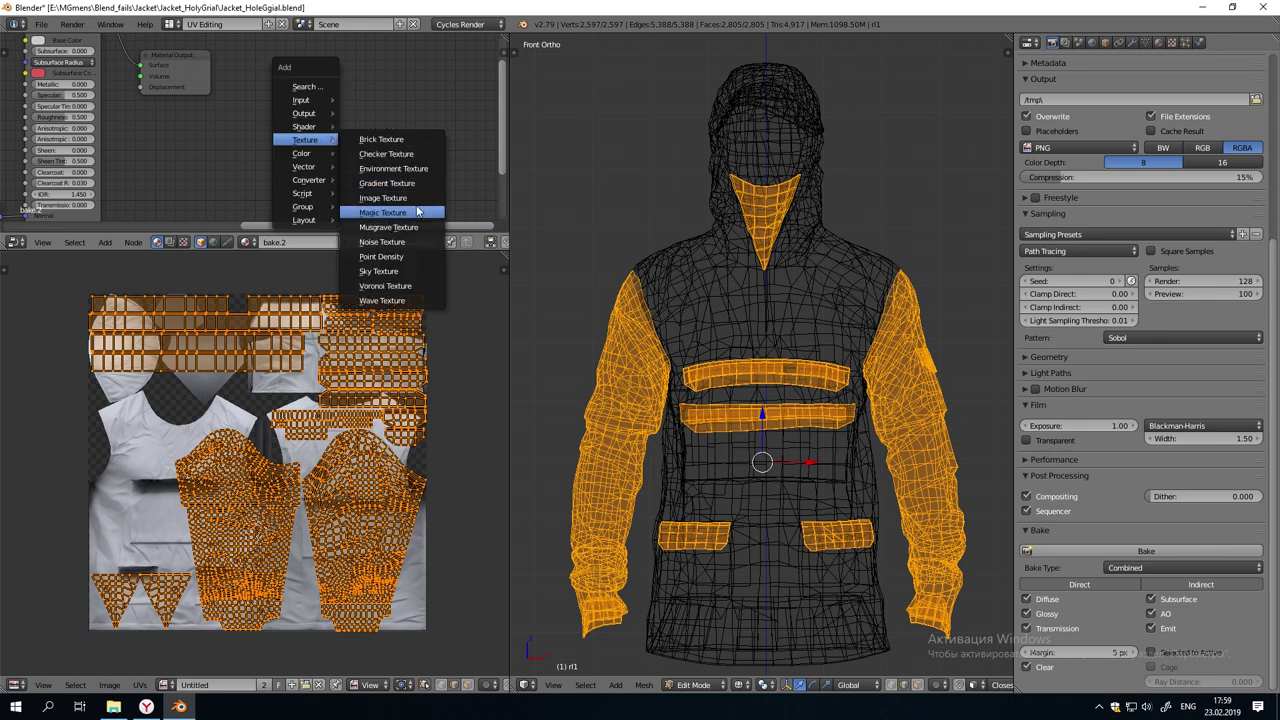
click(383, 198)
click(335, 140)
click(312, 120)
click(370, 215)
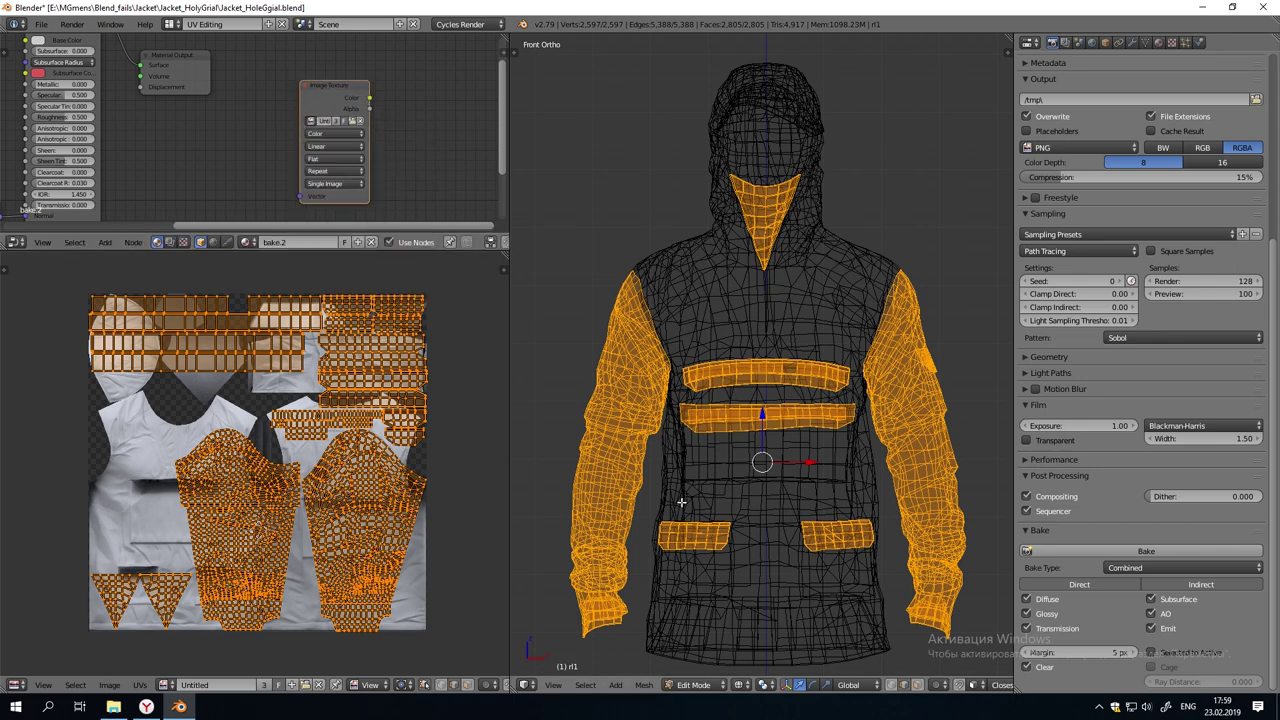
Bake the sleeves object's Combined pass into the Untitled image and return to Object Mode
click(1198, 552)
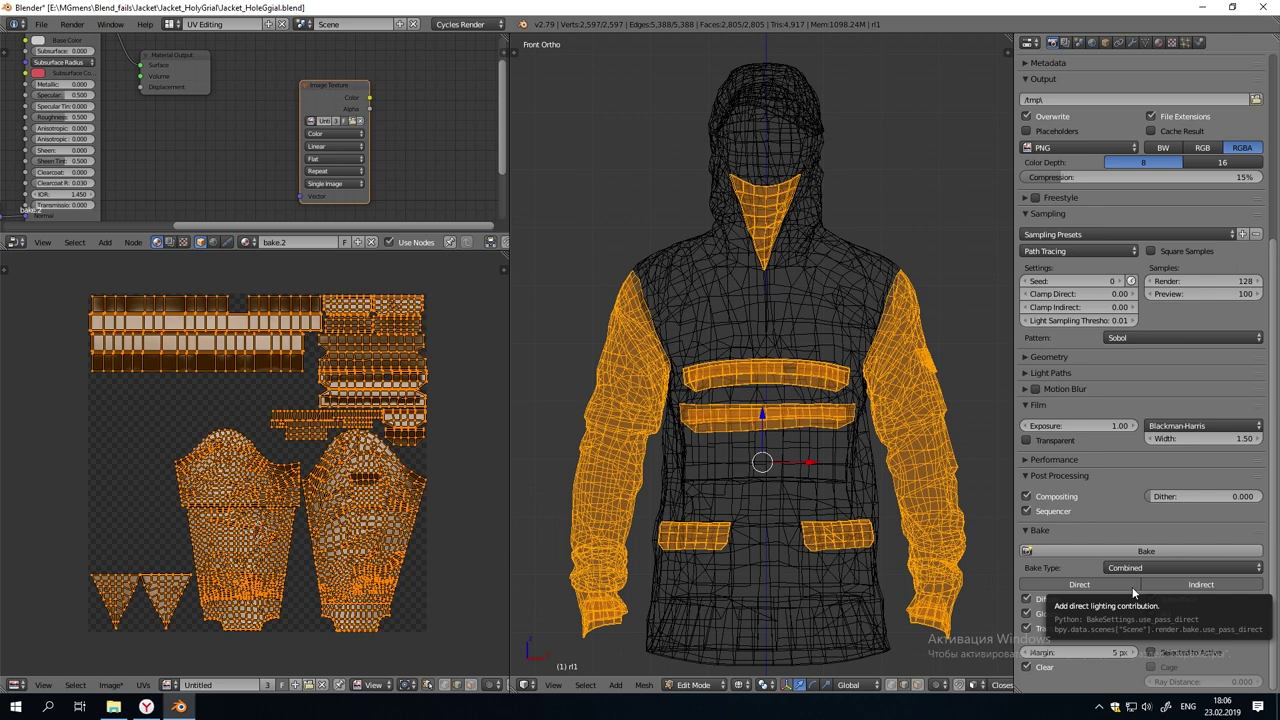
key(Tab)
middle_drag(379, 521, 370, 491)
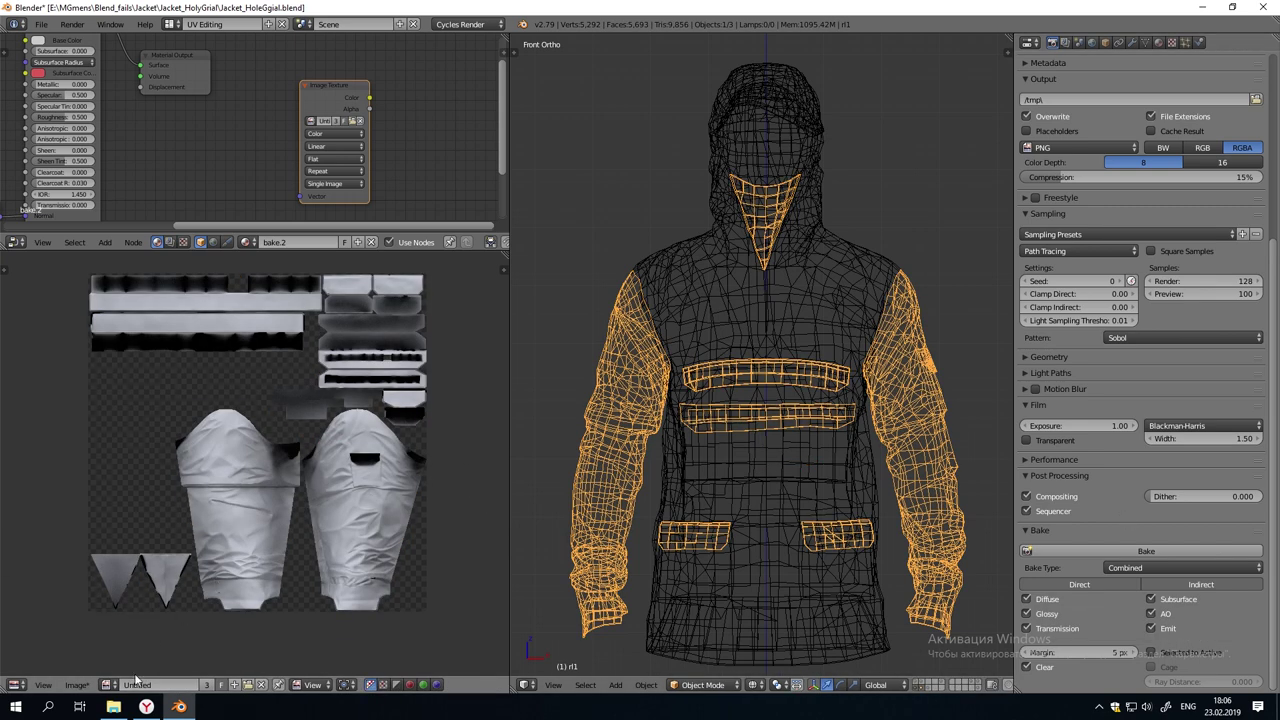
Save the baked sleeves image as Bake_ruk.png in the Images folder
click(78, 685)
click(114, 575)
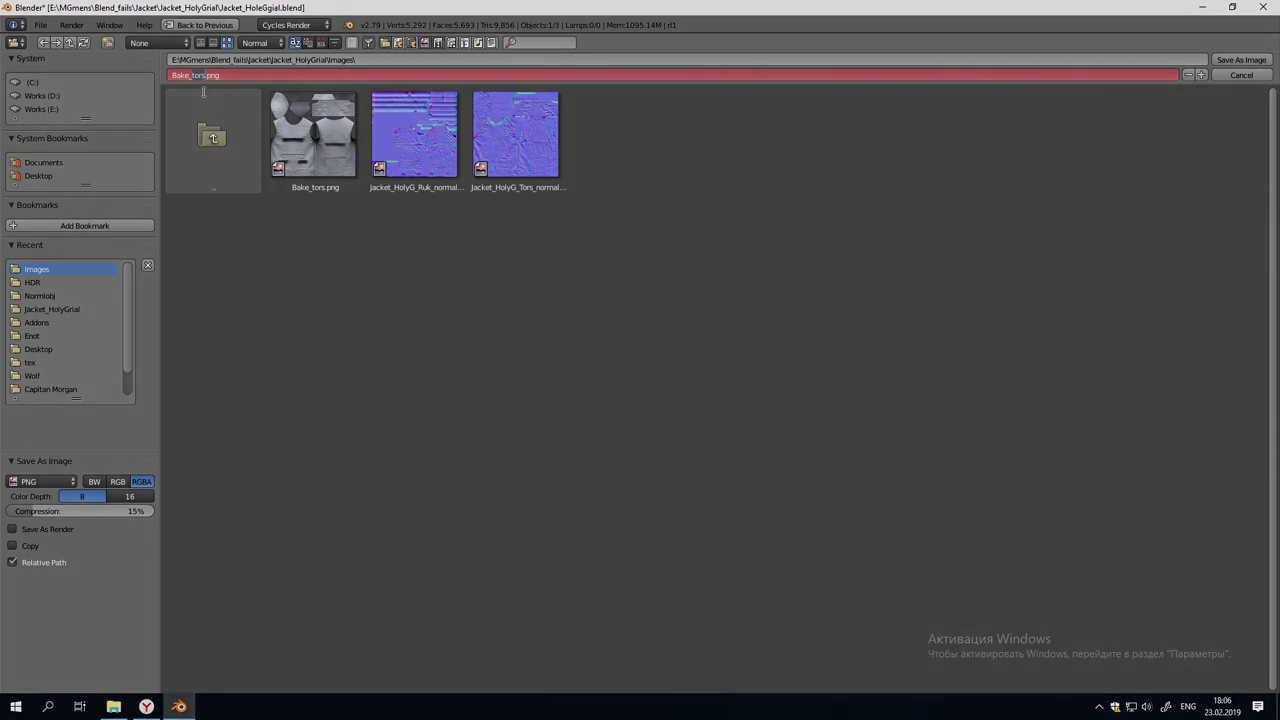
text(Bake_ruk.png)
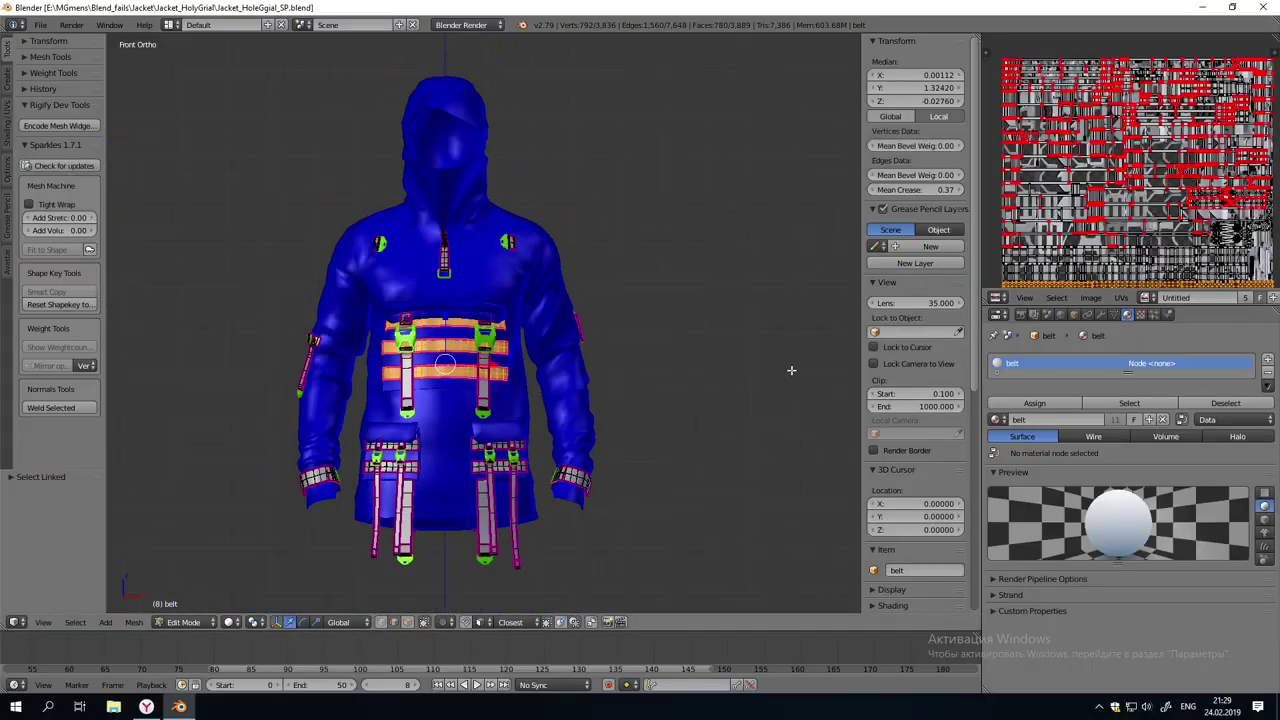
Color the belt material yellow-green and assign a new magenta material named belt2 to the selected horizontal chest straps
middle_drag(791, 369, 195, 414)
click(1183, 419)
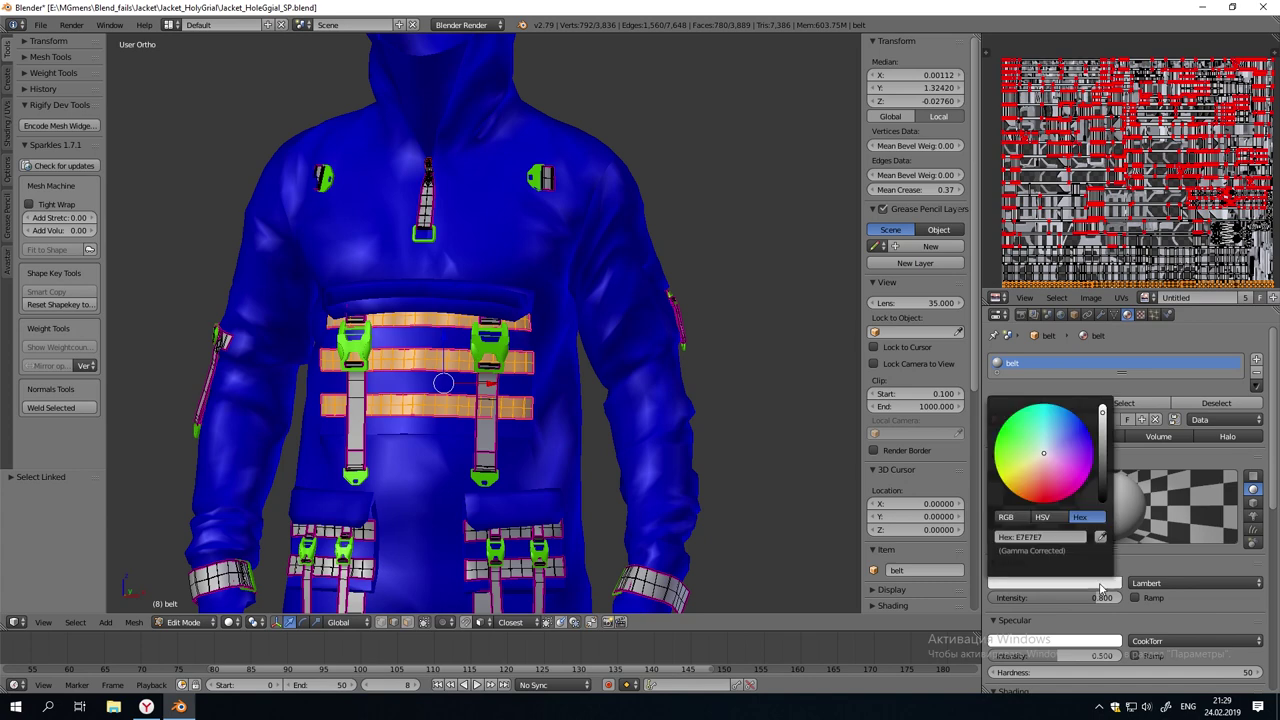
click(1257, 362)
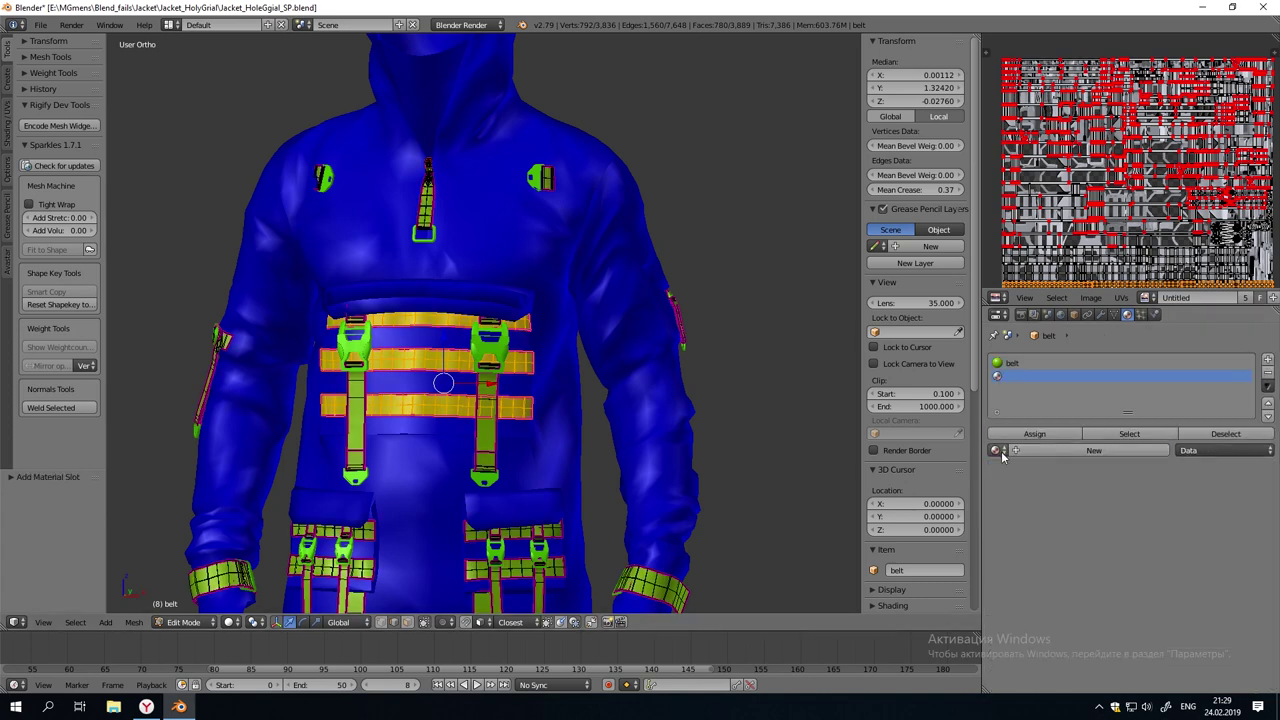
click(1030, 452)
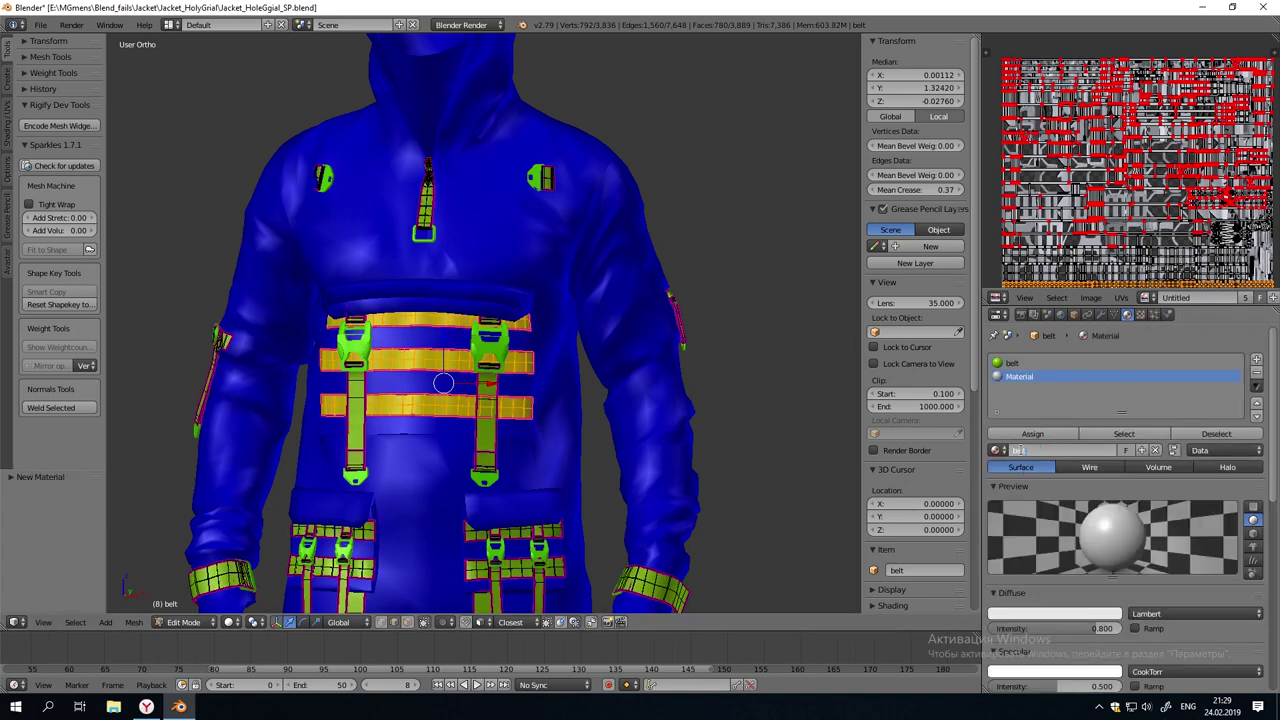
click(1055, 613)
click(1085, 505)
click(1032, 433)
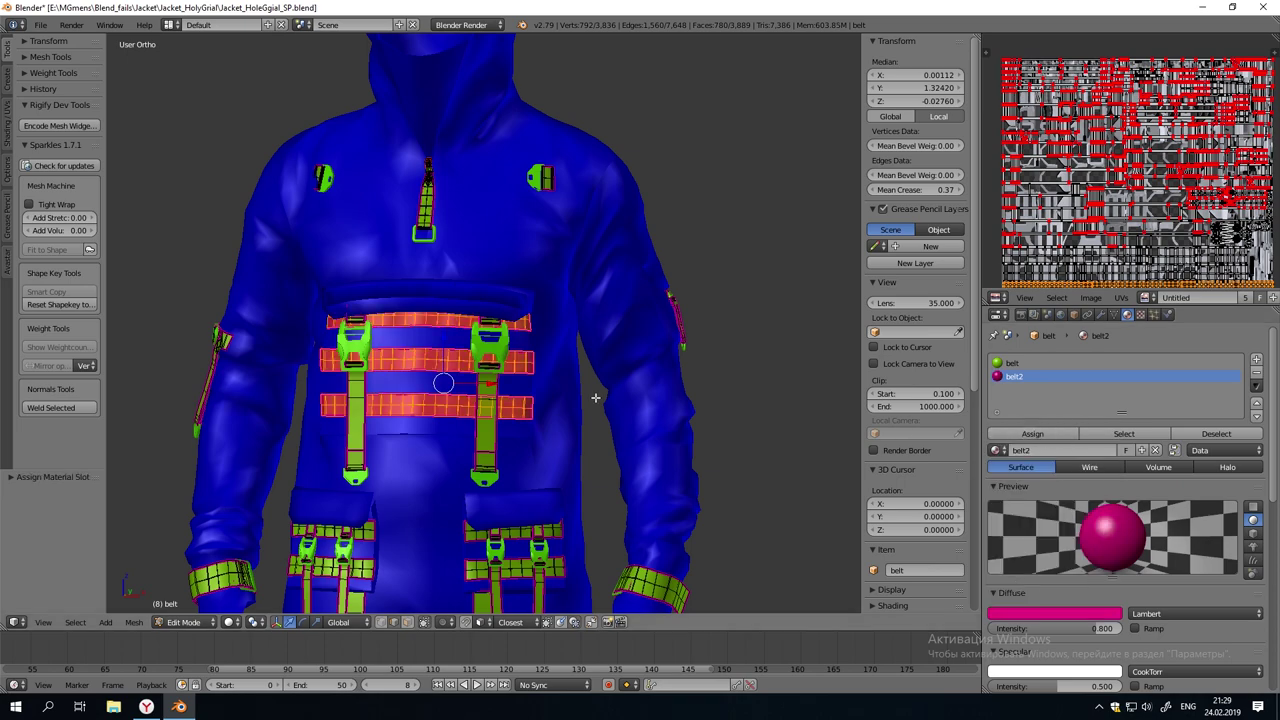
Select the plastic buckles object and set its Plastick material's diffuse color to orange-red
key(a)
scroll(579, 428, up, 2)
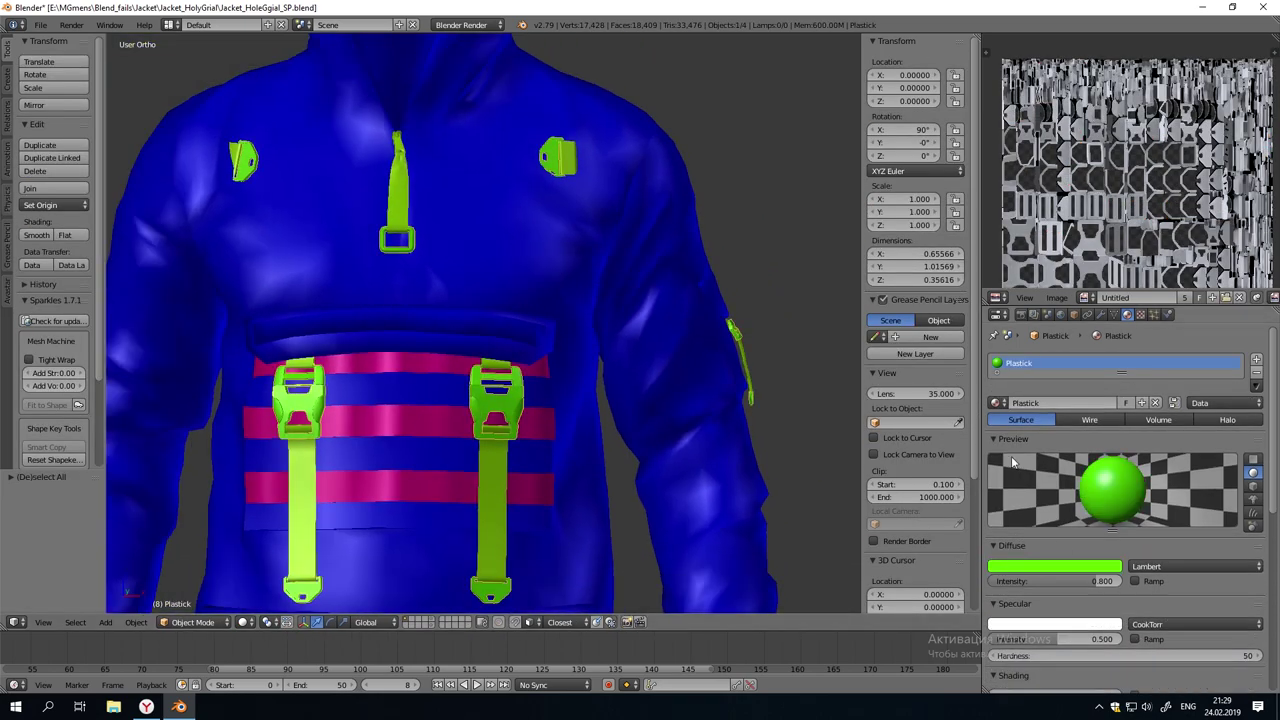
click(1050, 566)
drag(1044, 486, 1031, 484)
Select all jacket parts and review their material colors from several angles and from the front view
key(a)
scroll(303, 343, down, 5)
middle_drag(515, 340, 358, 324)
scroll(420, 340, up, 4)
middle_drag(645, 375, 628, 352)
key(KP_1)
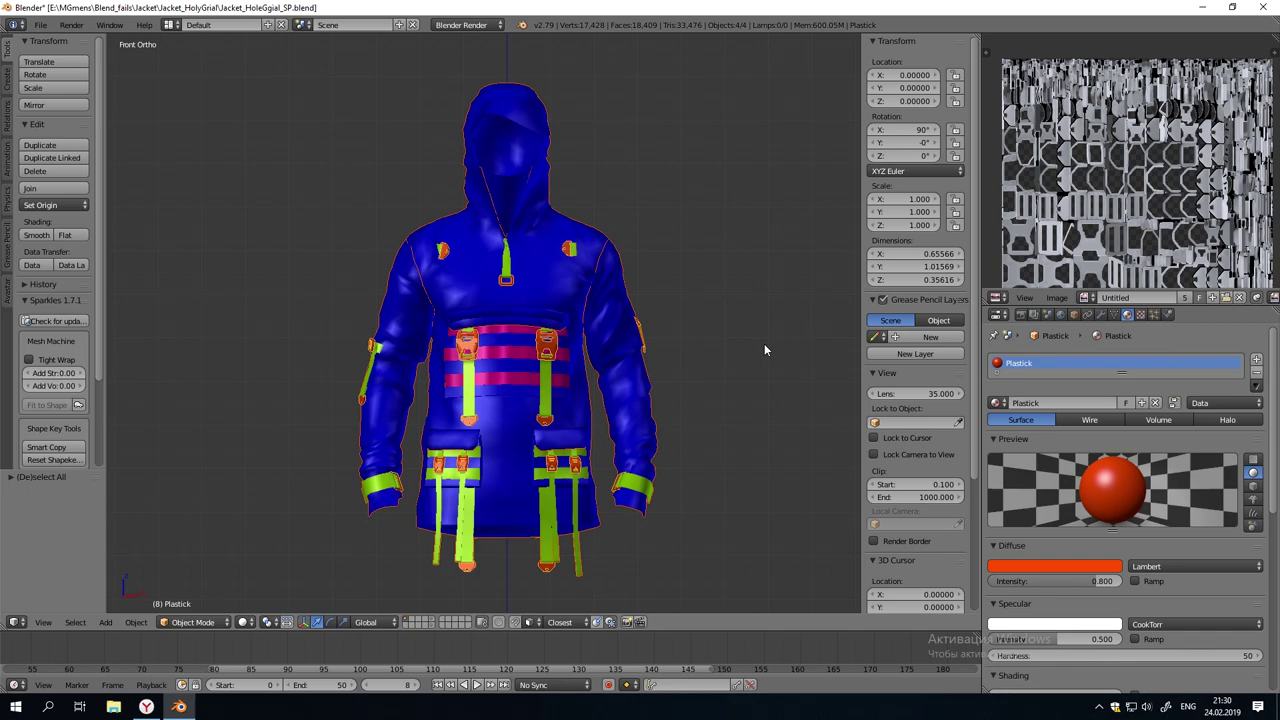
key(Tab)
key(Tab)
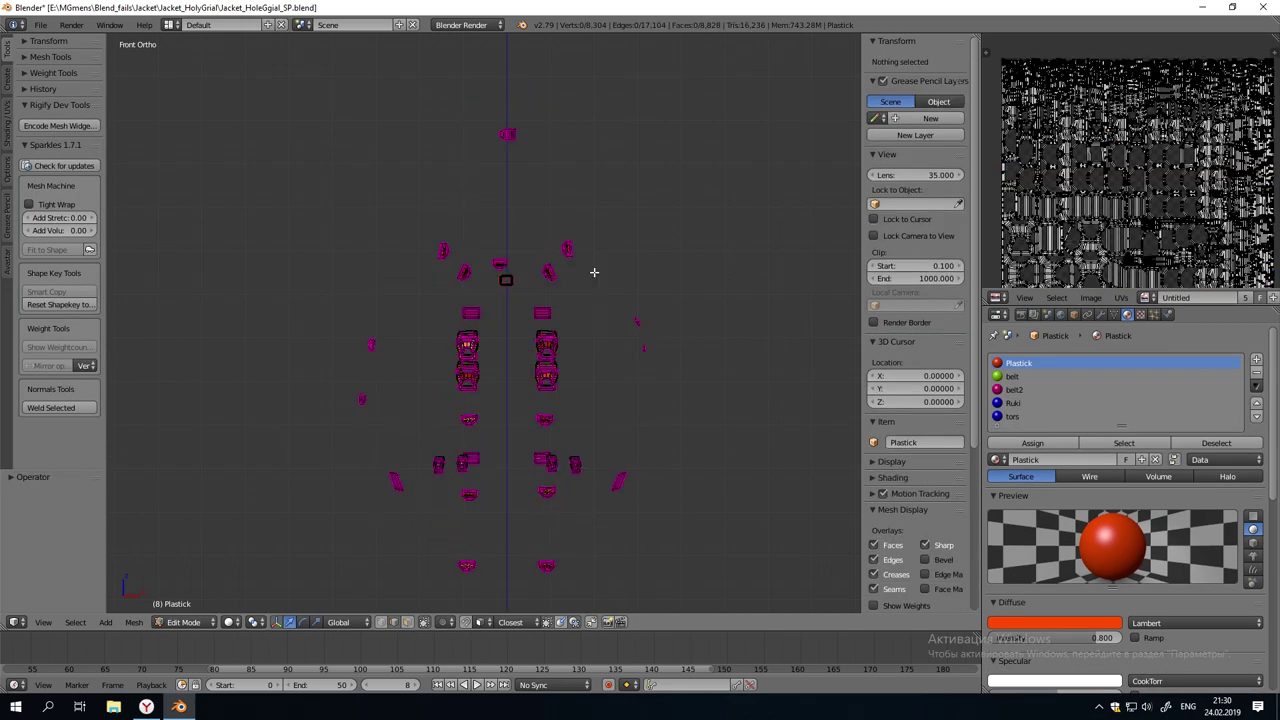
Open the Ruki sleeves object in Edit Mode with its whole mesh selected and examine its UVs and chest pocket flap
right_click(628, 306)
key(Tab)
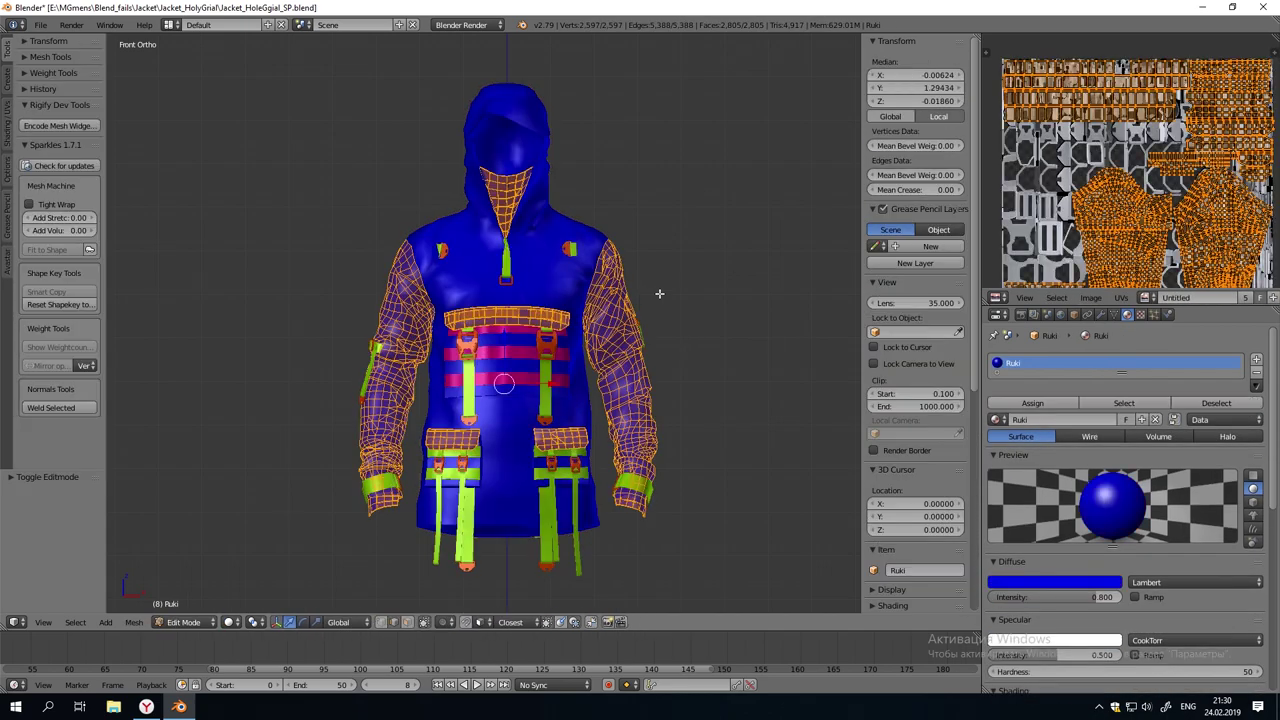
key(a)
key(a)
scroll(1188, 208, up, 4)
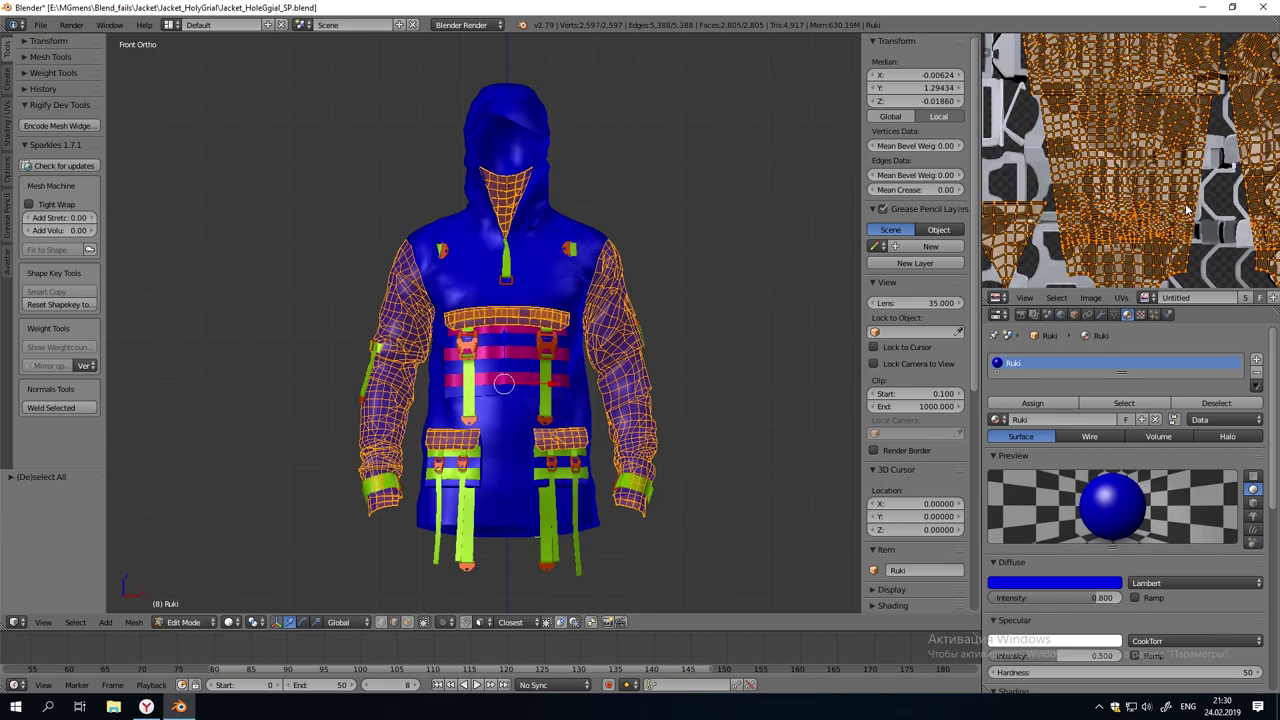
middle_drag(720, 315, 677, 354)
scroll(677, 354, up, 8)
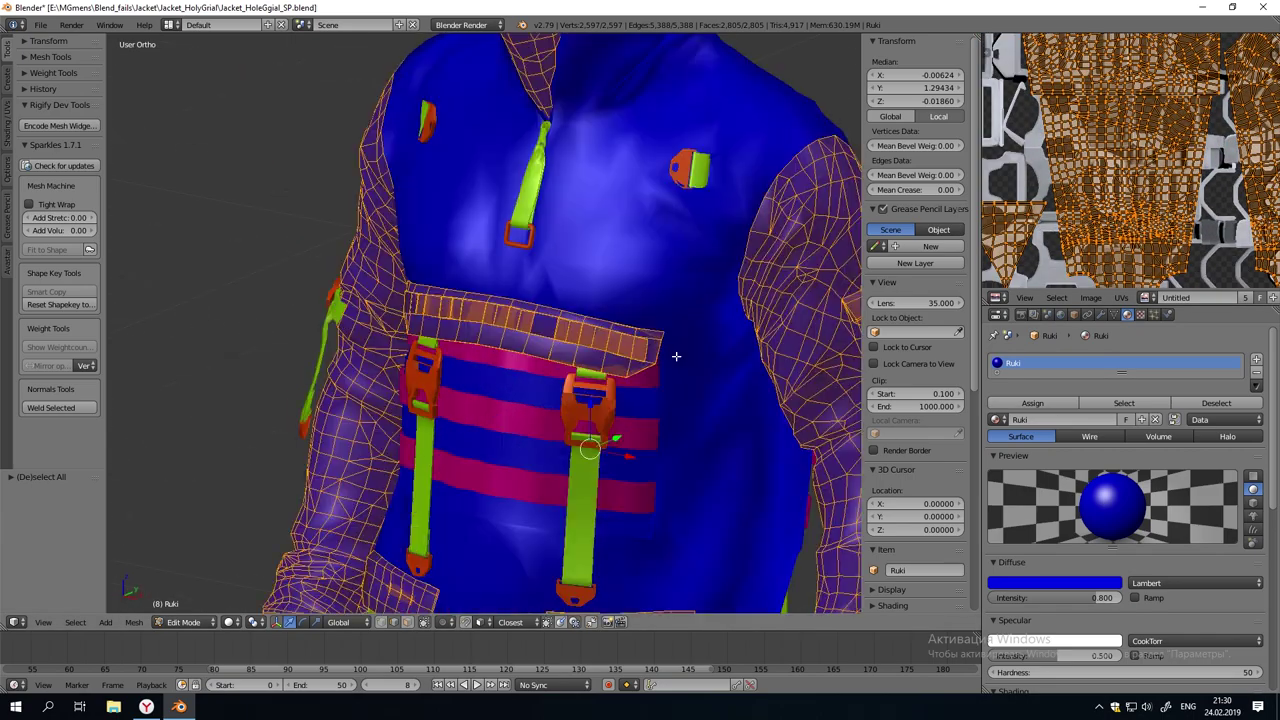
Pull the linked chest pocket flap strip out of the jacket and inspect its mesh up close
key(a)
key(l)
scroll(655, 334, down, 3)
drag(543, 311, 450, 342)
middle_drag(600, 300, 471, 286)
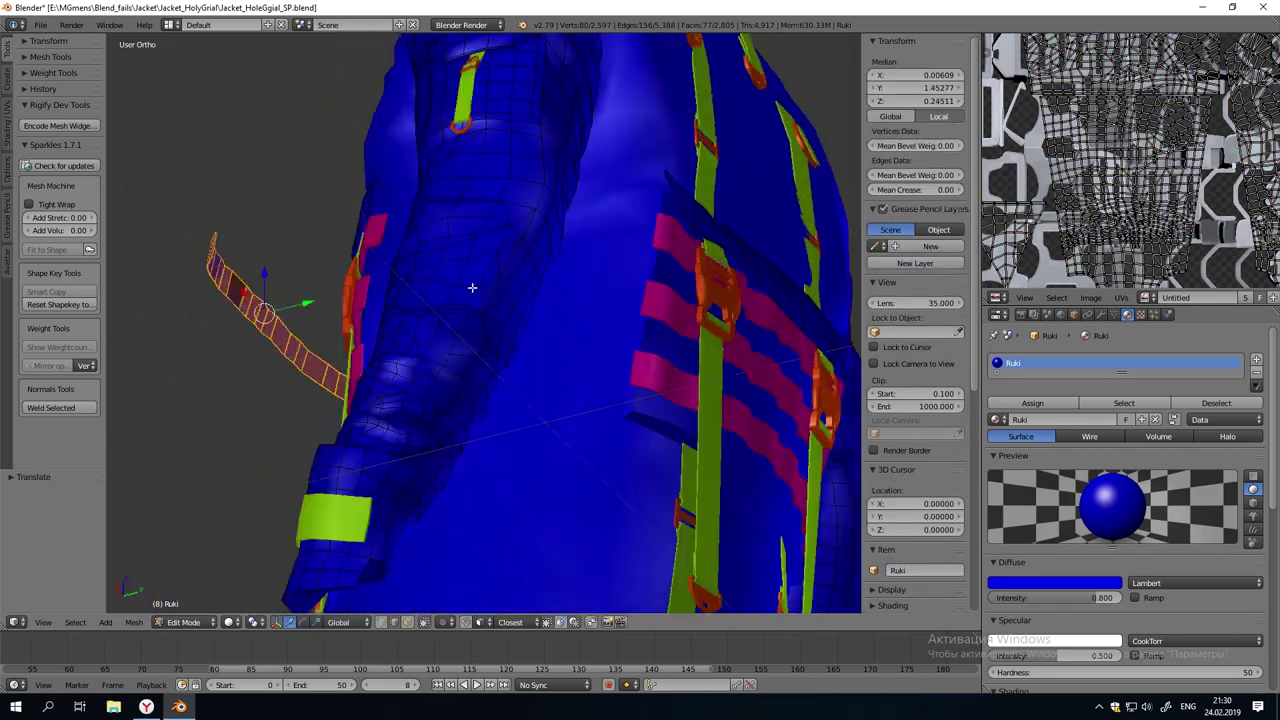
shift+middle_drag(300, 300, 423, 327)
scroll(423, 327, up, 6)
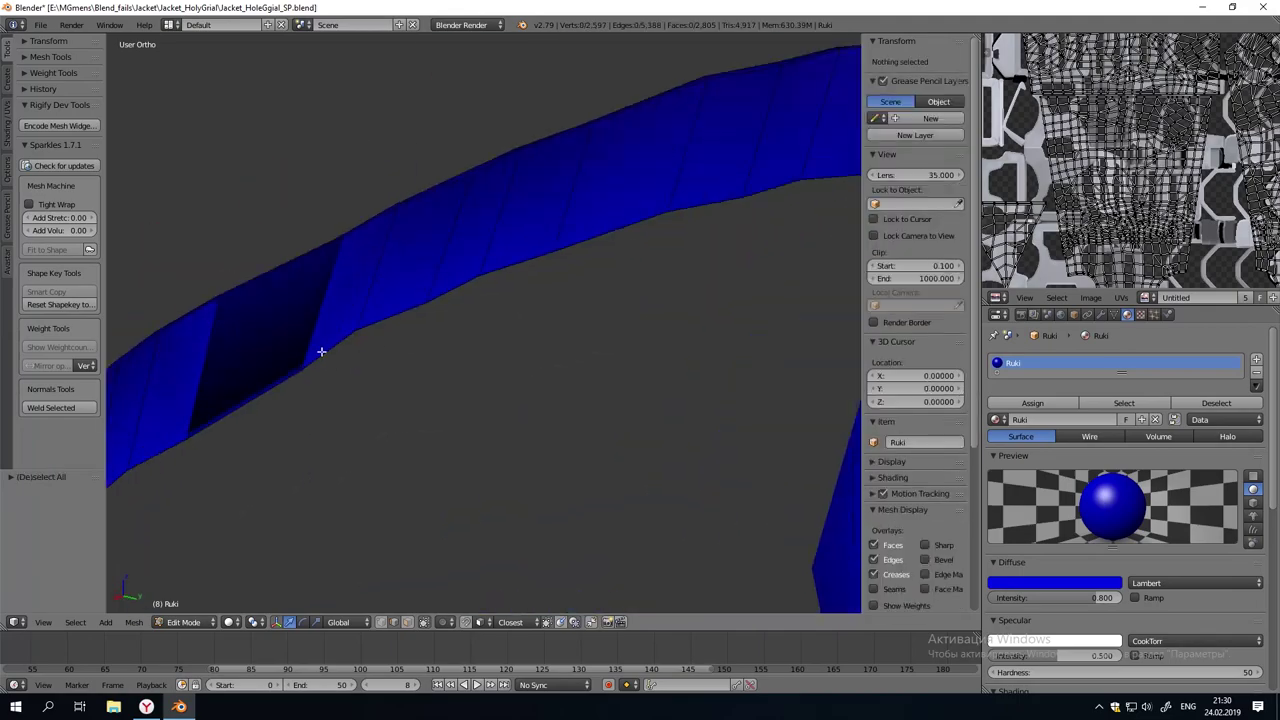
Try to fill the gap in the displaced flap strip with a face, and undo the last changes
right_click(225, 326)
key(f)
scroll(316, 332, down, 2)
middle_drag(316, 332, 557, 357)
key(f)
key(Tab)
key(ctrl+z)
key(Tab)
scroll(557, 357, up, 5)
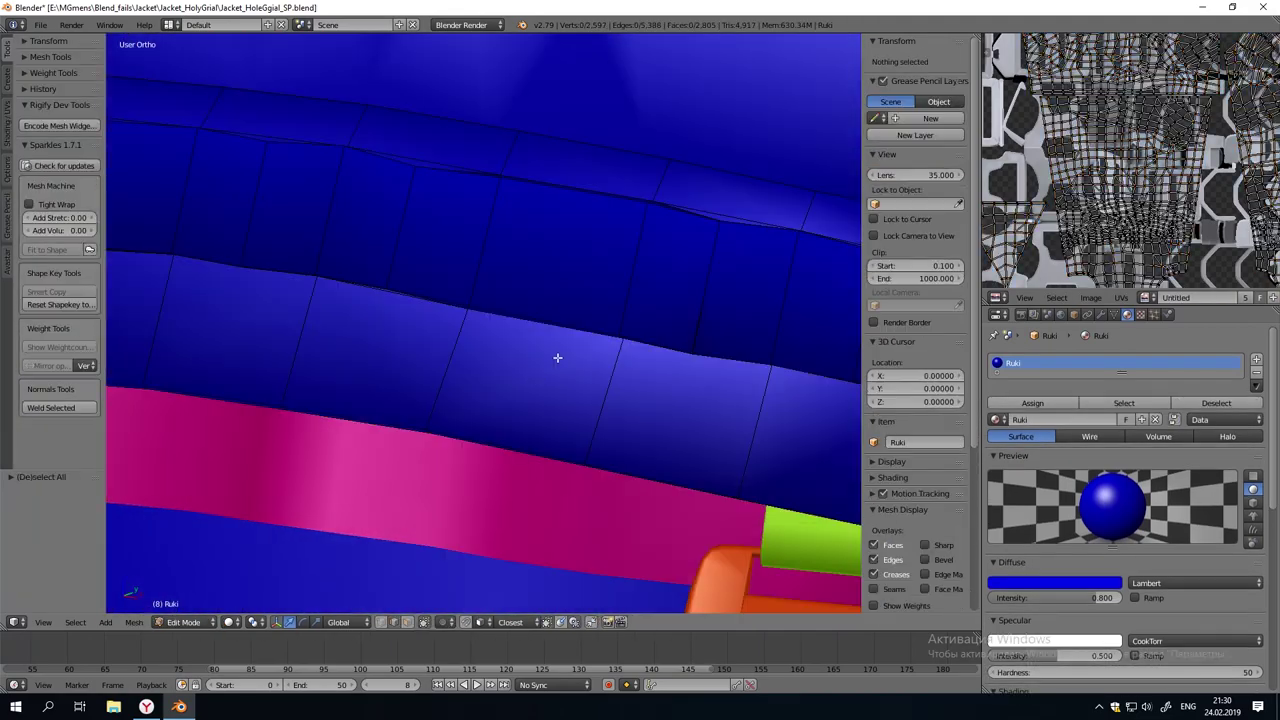
key(Tab)
key(Tab)
Hide the linked mesh covering the pocket flap, fill the gap behind it with a face and unhide everything
key(l)
key(h)
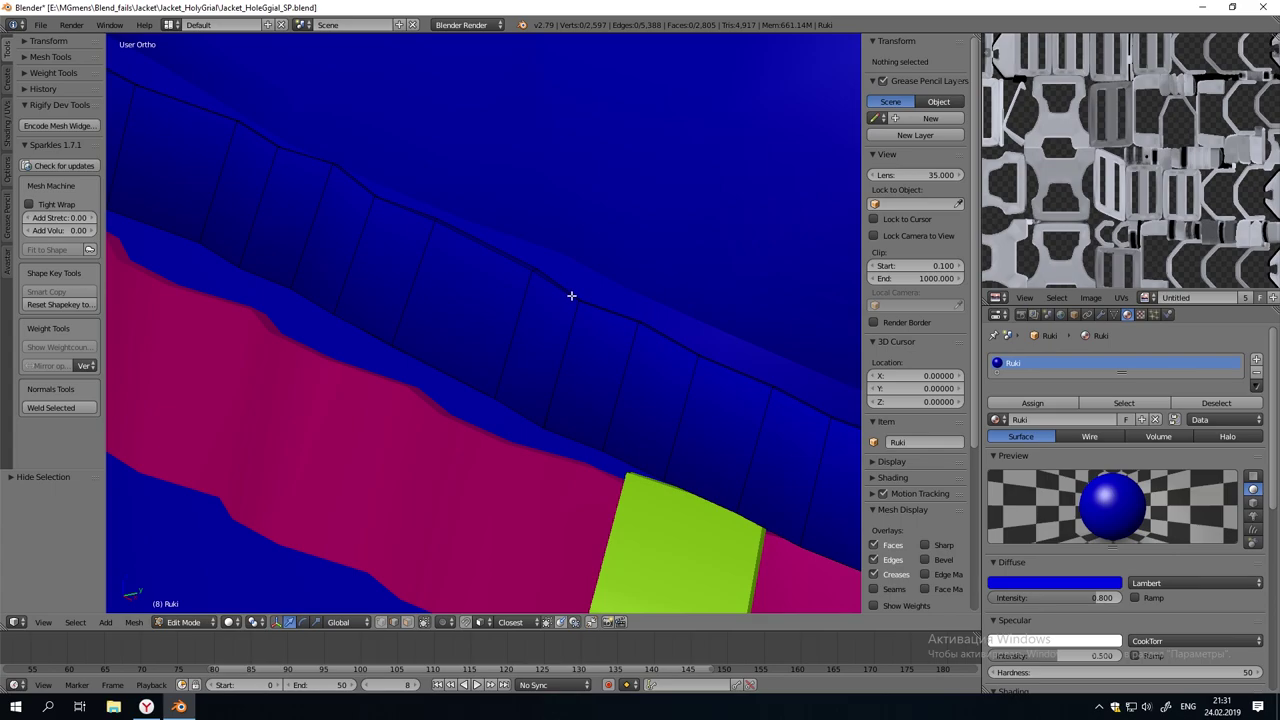
scroll(571, 294, down, 5)
key(Tab)
middle_drag(610, 366, 374, 477)
key(Tab)
key(z)
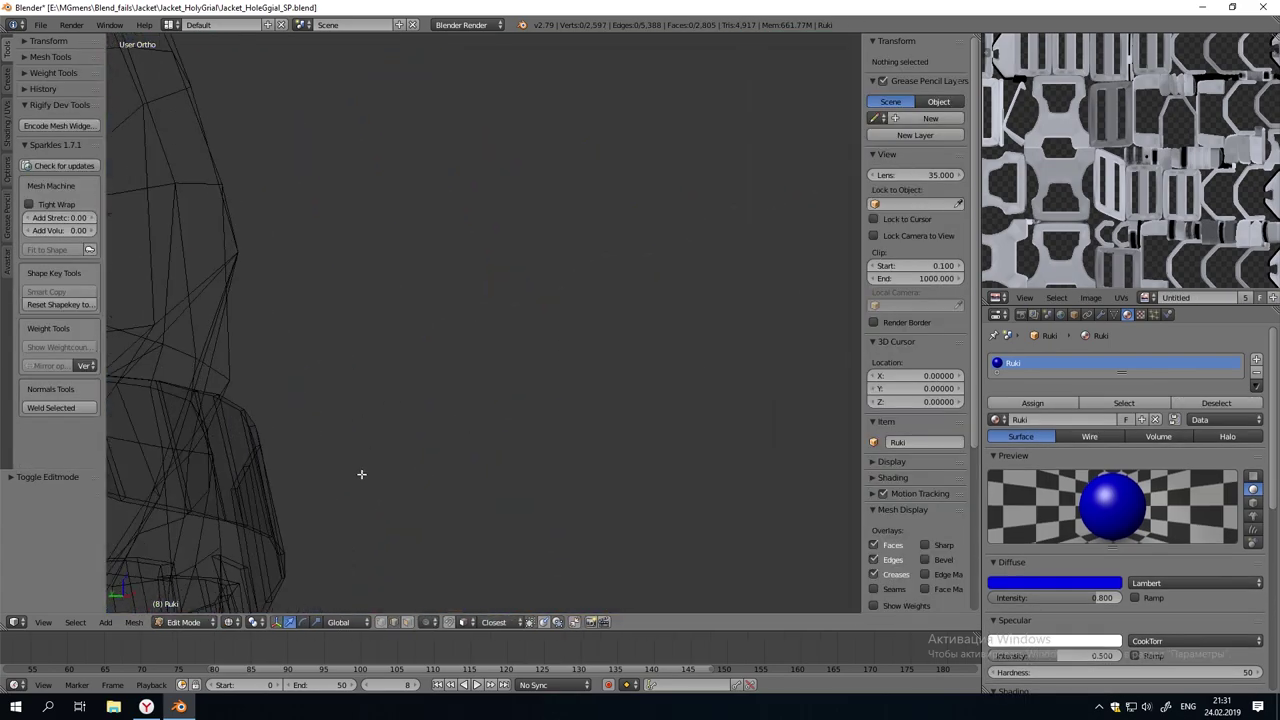
right_click(460, 331)
key(f)
key(alt+h)
key(a)
key(z)
Hide the covering linked part again, fill the second gap in the flap strip and reveal the hidden mesh
middle_drag(531, 331, 431, 347)
key(Tab)
key(Tab)
scroll(512, 346, down, 4)
key(l)
key(h)
scroll(431, 347, up, 4)
right_click(403, 306)
middle_drag(403, 306, 461, 356)
key(f)
key(a)
key(alt+h)
Give the chest flap strip a second material slot using Material1508930, renamed Ruki2 and colored bright yellow
scroll(460, 356, down, 5)
middle_drag(500, 280, 571, 460)
click(1258, 359)
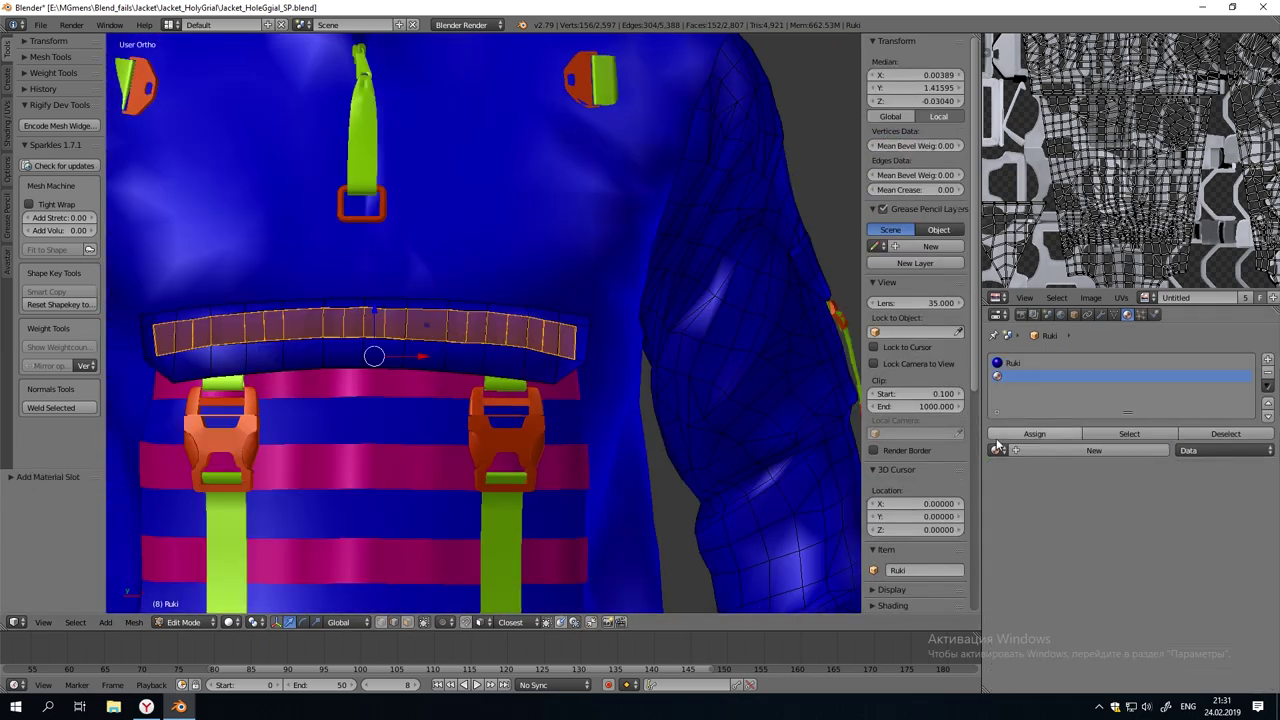
click(996, 451)
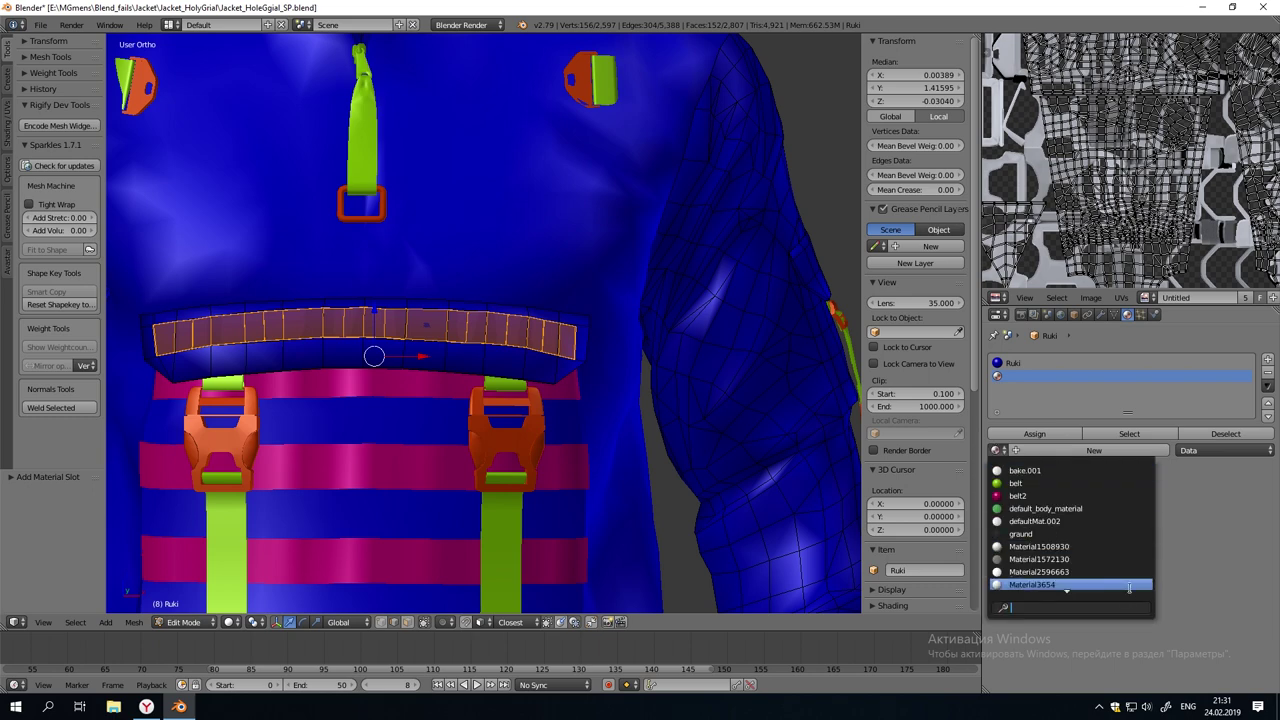
click(1078, 546)
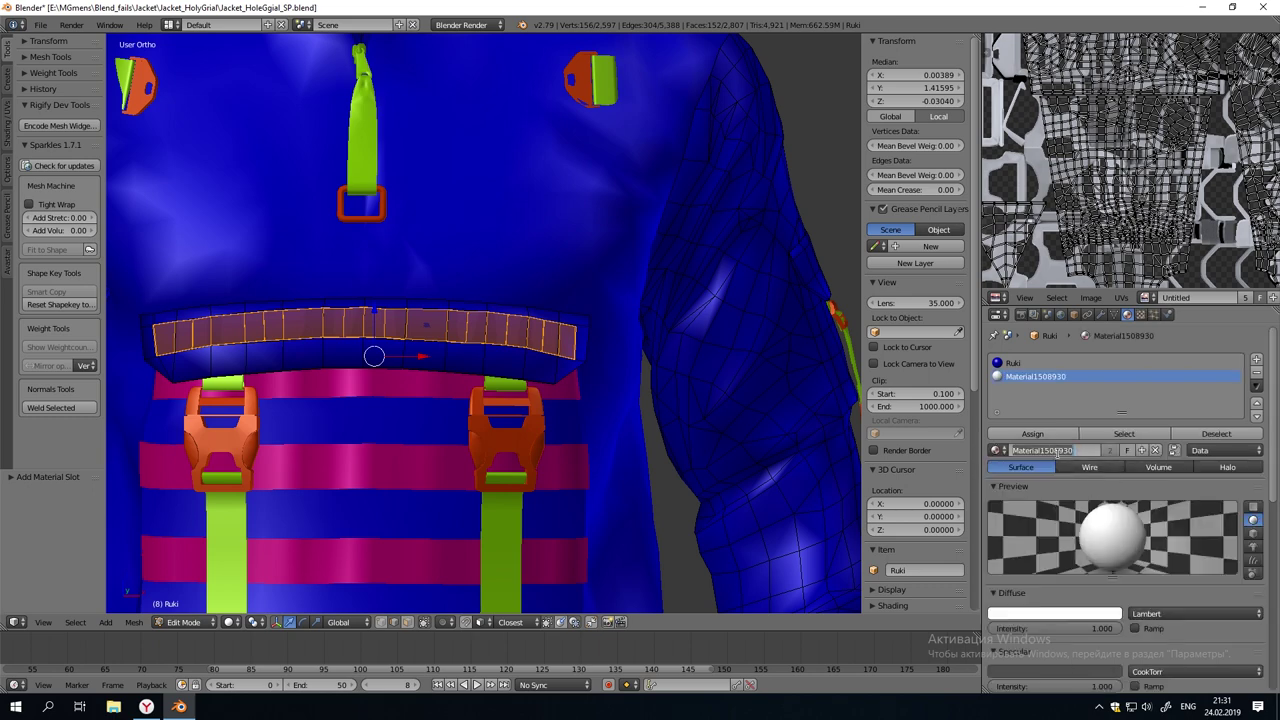
click(1091, 616)
drag(1028, 516, 995, 499)
key(Tab)
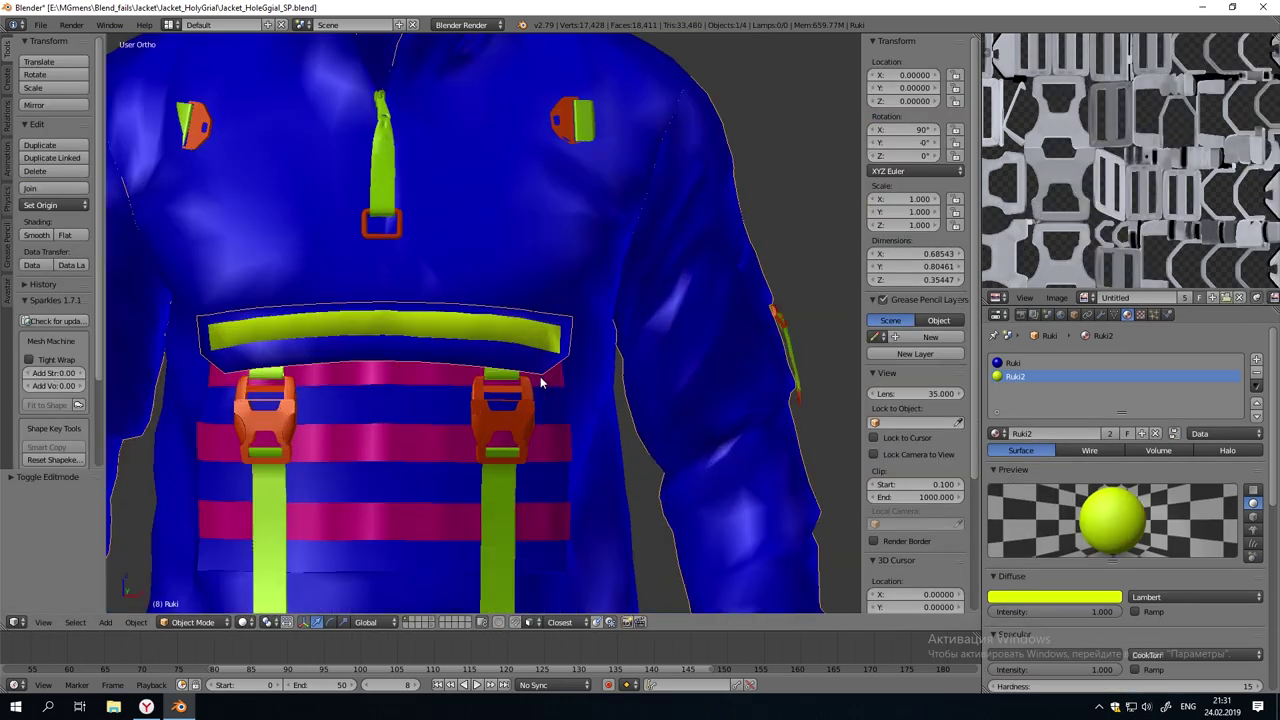
Assign the Ruki2 material to the selected faces of the chest pocket flap in Edit Mode
key(Tab)
scroll(540, 376, up, 6)
click(1040, 435)
key(Tab)
middle_drag(640, 400, 520, 428)
Select the edge loop along the border of the pocket flap's yellow strip
key(Tab)
scroll(538, 331, up, 5)
alt+right_click(686, 306)
key(a)
middle_drag(686, 306, 640, 330)
scroll(640, 330, up, 3)
alt+right_click(660, 338)
key(z)
key(z)
Extend the selection to the strip's remaining border loops and its short end edges, using wireframe display
middle_drag(666, 411, 440, 414)
alt+shift+right_click(606, 349)
key(z)
scroll(394, 382, up, 2)
alt+shift+right_click(492, 443)
shift+middle_drag(610, 550, 659, 354)
scroll(494, 443, down, 8)
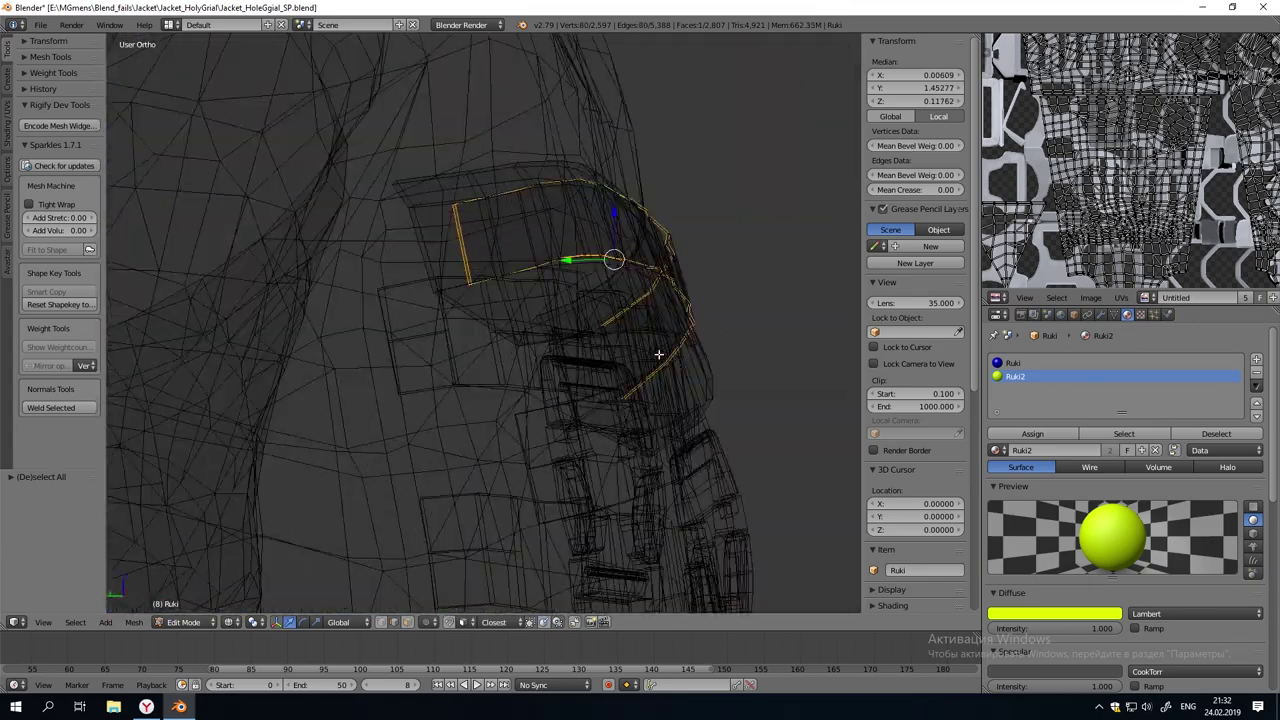
key(z)
scroll(575, 318, up, 4)
key(z)
ctrl+click(542, 270)
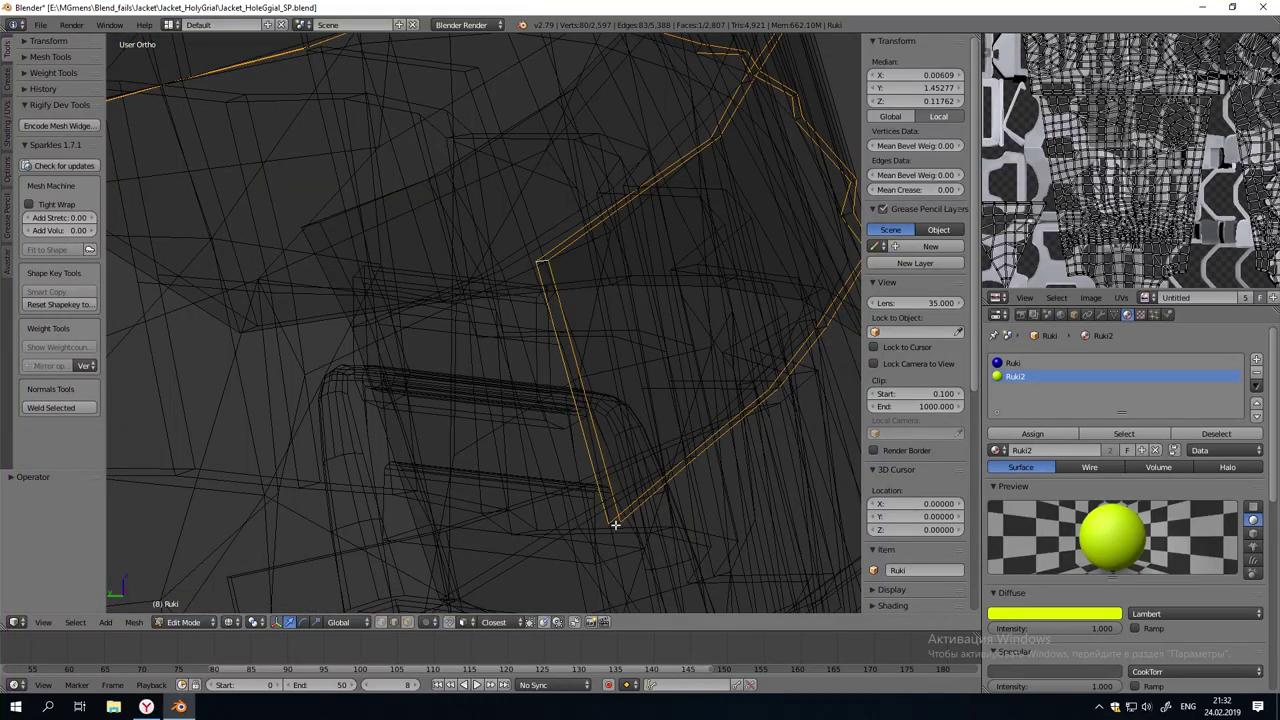
scroll(615, 524, down, 9)
Mark the selected border edges of the flap strip and return to Object Mode in solid display
key(ctrl+e)
click(678, 376)
key(z)
middle_drag(678, 376, 434, 229)
scroll(434, 229, up, 6)
key(Tab)
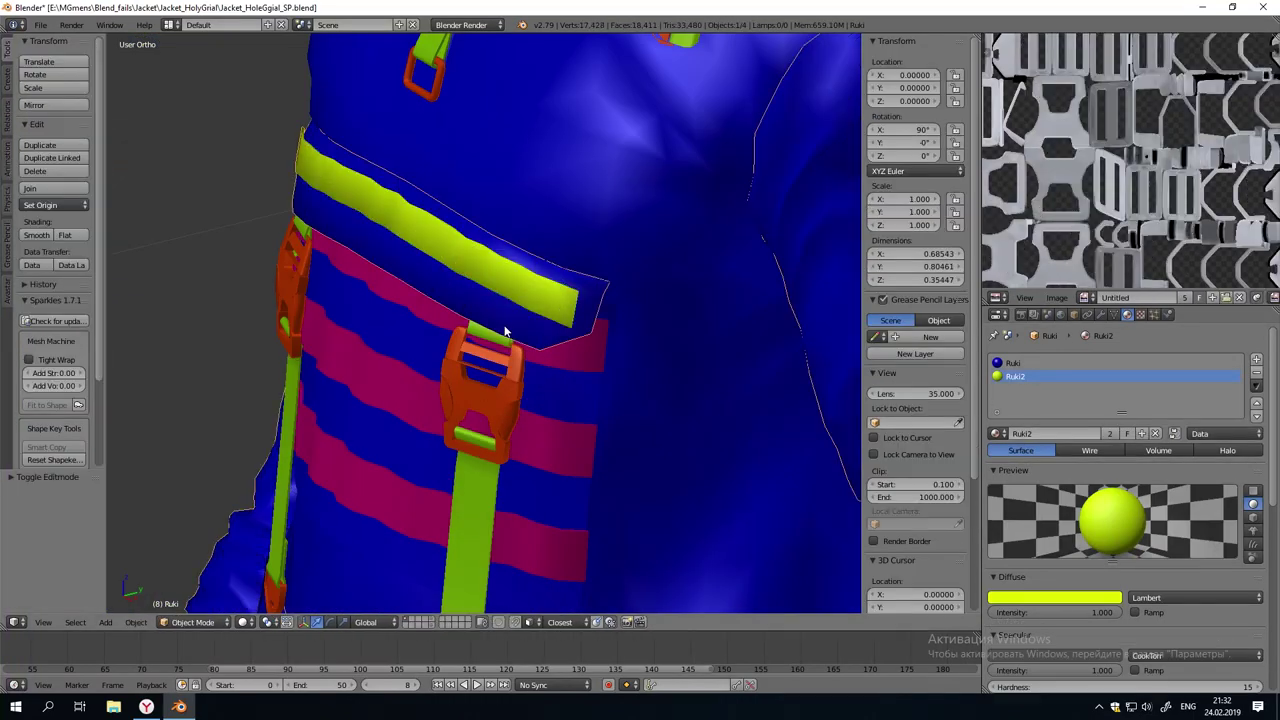
Show the sleeve mesh's data properties and select the linked faces of the flap's yellow strip in Edit Mode
middle_drag(505, 331, 600, 340)
click(1113, 314)
scroll(724, 394, down, 6)
middle_drag(724, 394, 508, 405)
scroll(389, 267, up, 6)
key(Tab)
scroll(508, 405, up, 4)
right_click(424, 452)
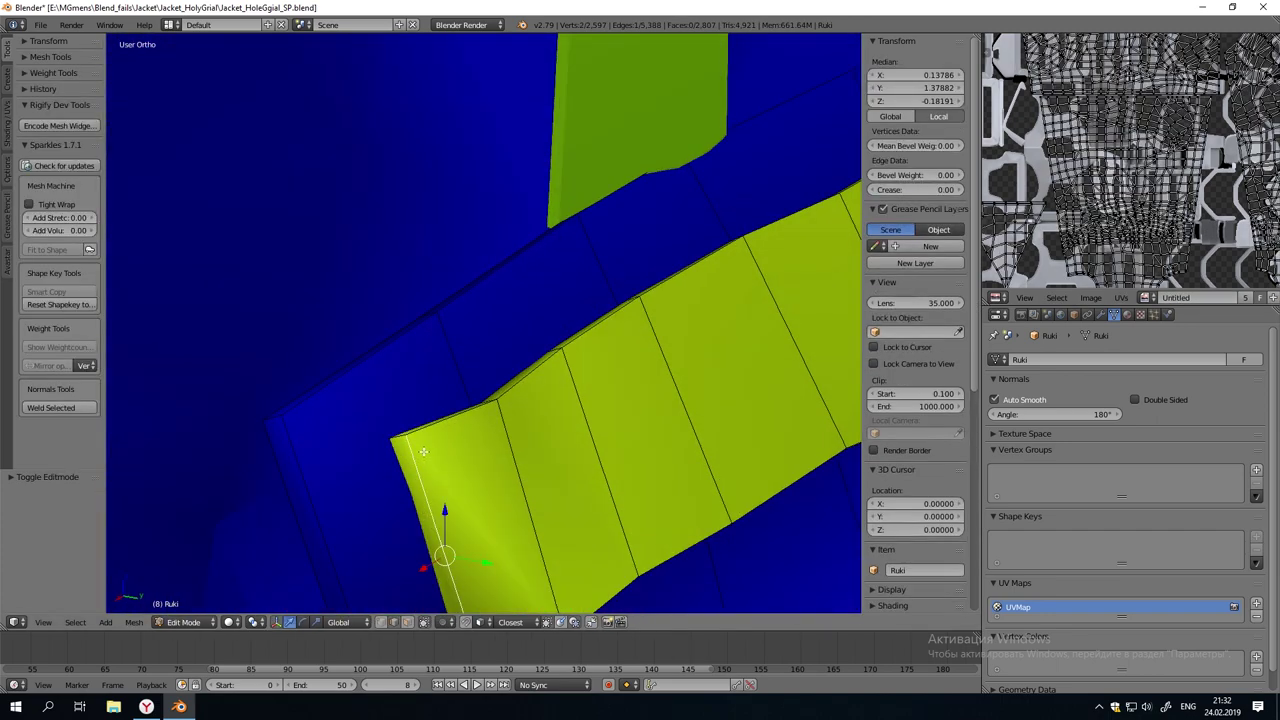
key(l)
Deselect the inner edges along the yellow flap strip, keeping only its border edges selected
alt+shift+right_click(785, 343)
shift+middle_drag(785, 343, 531, 449)
alt+shift+right_click(689, 357)
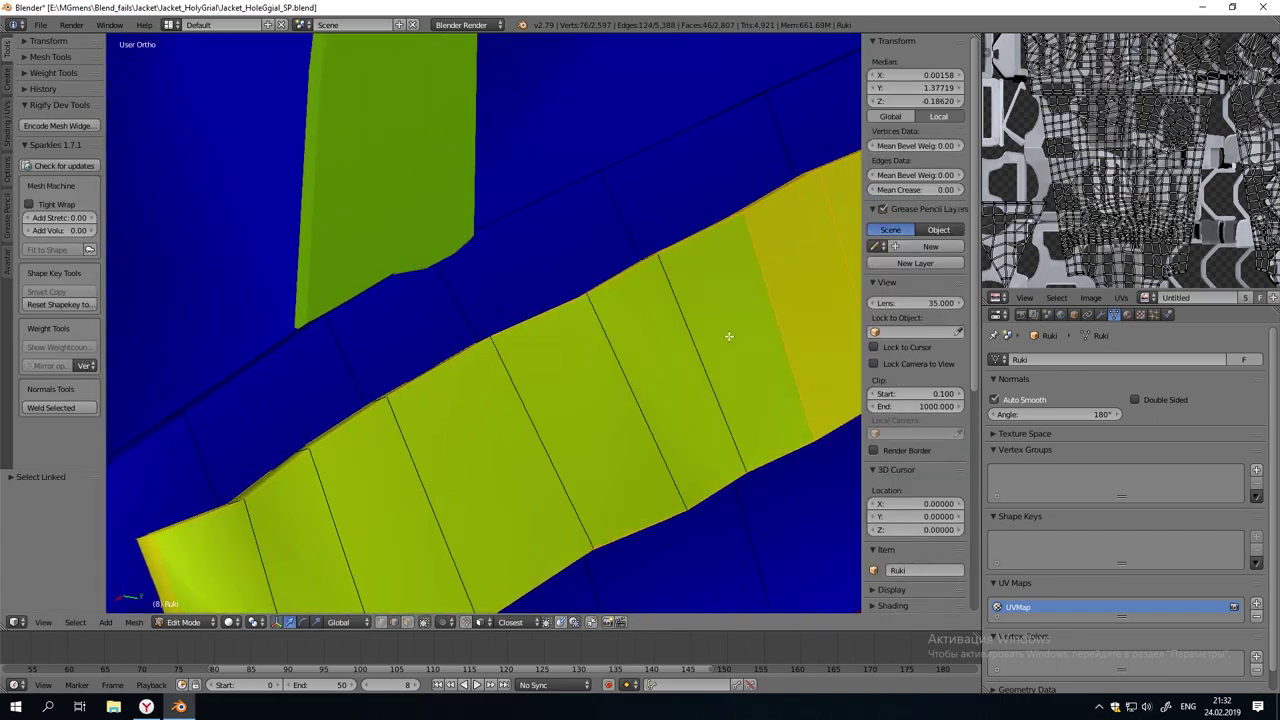
shift+middle_drag(775, 318, 384, 478)
alt+shift+right_click(455, 422)
scroll(580, 403, down, 5)
middle_drag(580, 403, 500, 360)
alt+shift+right_click(526, 355)
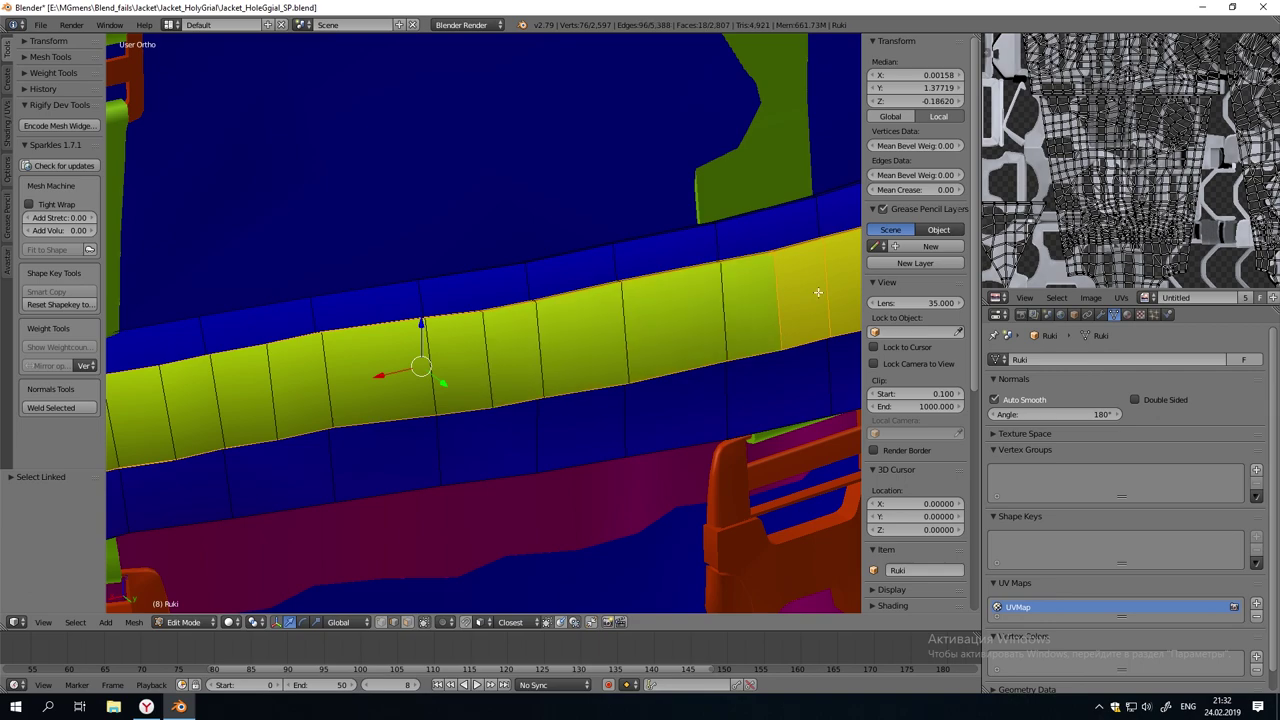
alt+shift+right_click(818, 300)
shift+middle_drag(801, 305, 350, 465)
Mark the isolated border edges of the yellow strip, clear the selection and return to Object Mode
key(ctrl+e)
click(479, 422)
key(a)
key(Tab)
scroll(470, 427, down, 9)
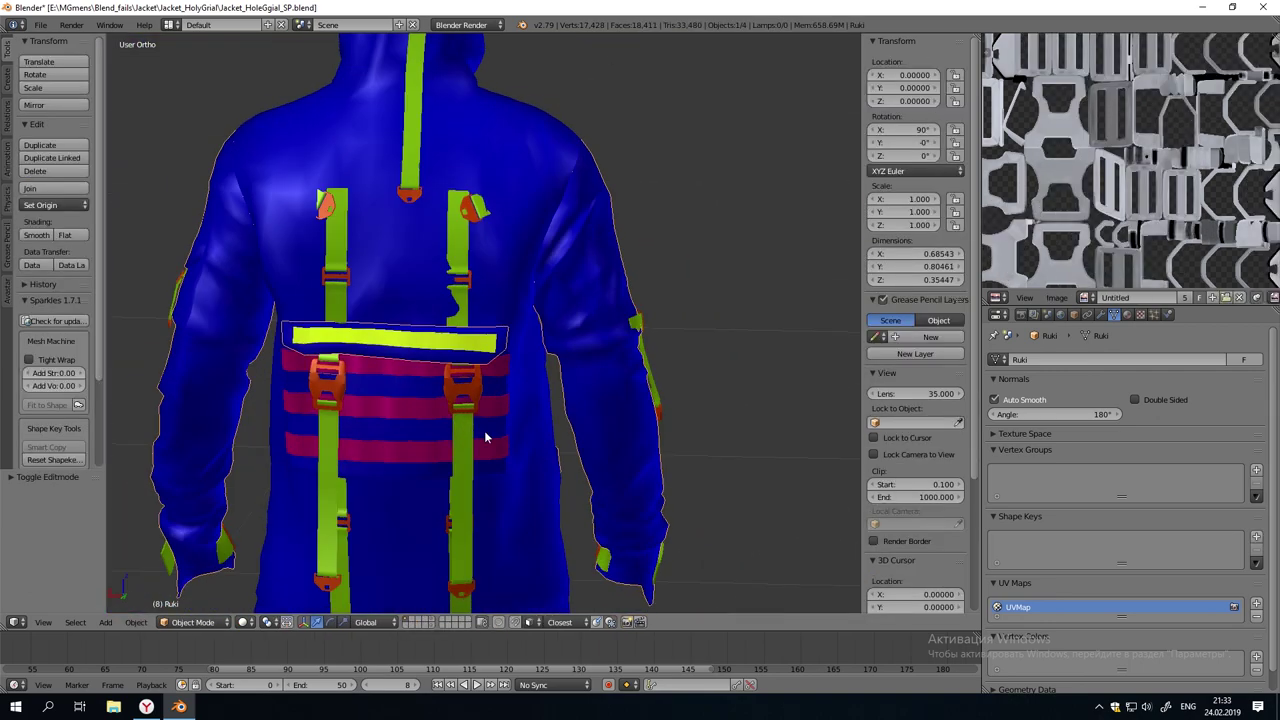
Open the torso mesh in Edit Mode and clear its selection
middle_drag(466, 428, 428, 440)
scroll(429, 442, up, 6)
key(Tab)
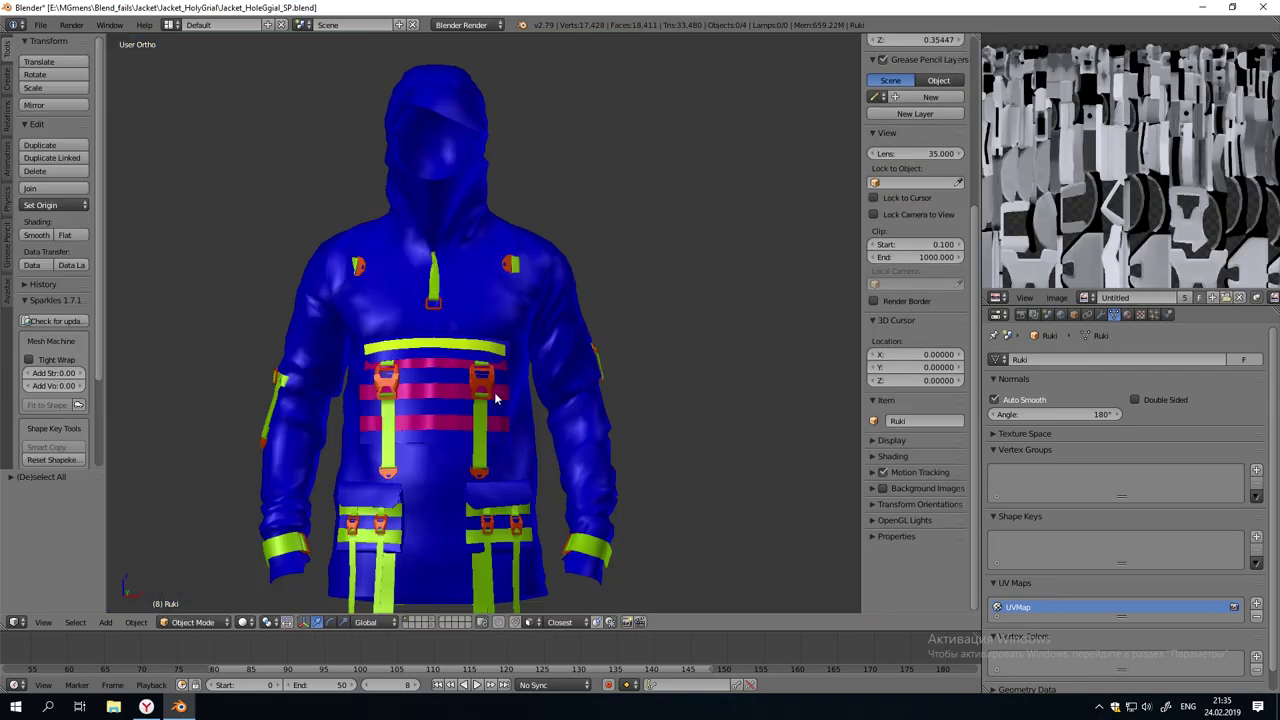
middle_drag(500, 400, 555, 490)
scroll(497, 398, up, 2)
scroll(552, 486, up, 6)
middle_drag(540, 440, 566, 392)
right_click(488, 334)
key(Tab)
key(a)
Select the linked faces of the hood area, checking the extent in wireframe display
key(l)
scroll(565, 392, up, 4)
key(ctrl+z)
key(z)
middle_drag(443, 301, 483, 364)
click(413, 610)
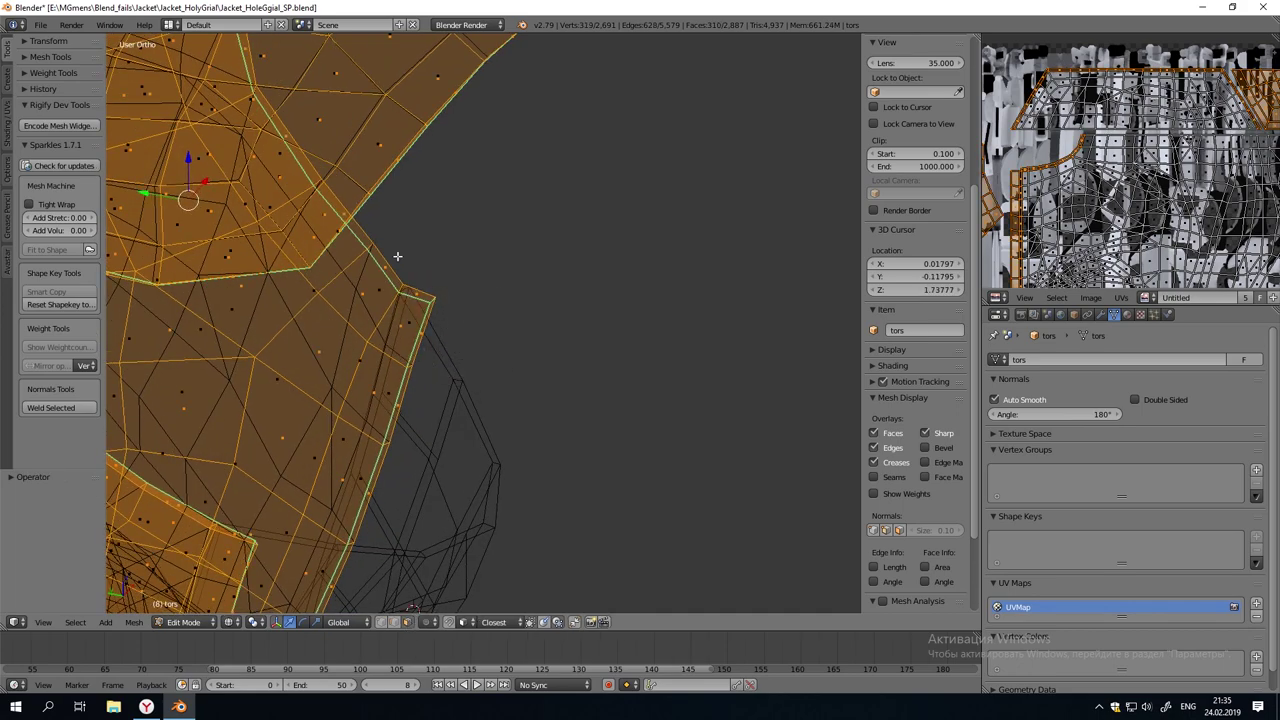
key(z)
Deselect the linked torso regions that lie outside the hood's inner lining
mouse_move(370, 246)
middle_down()
mouse_move(420, 371)
mouse_move(286, 297)
mouse_move(432, 408)
mouse_move(480, 400)
mouse_move(398, 470)
middle_up()
key(shift+l)
scroll(374, 374, down, 8)
scroll(480, 400, up, 4)
key(z)
key(c)
mouse_move(398, 486)
shift+middle_down()
mouse_move(566, 343)
mouse_move(525, 335)
shift+middle_up()
key(c)
mouse_move(476, 429)
middle_down()
mouse_move(401, 434)
mouse_move(500, 320)
mouse_move(526, 309)
mouse_move(446, 205)
mouse_move(426, 286)
mouse_move(540, 346)
middle_up()
scroll(474, 291, up, 12)
key(shift+l)
Remove stray faces around the hood from the selection with Circle Select, alternating solid and wireframe display
scroll(474, 291, down, 11)
scroll(426, 286, down, 4)
key(z)
scroll(494, 320, up, 5)
key(z)
key(c)
mouse_move(553, 287)
middle_down()
mouse_move(569, 279)
mouse_move(637, 340)
mouse_move(651, 306)
mouse_move(554, 243)
mouse_move(575, 229)
mouse_move(509, 417)
middle_up()
right_click(637, 340)
key(c)
right_click(554, 243)
key(c)
Refine the selection with Circle Select down to the faces of the hood's inner lining
mouse_move(534, 486)
middle_down()
mouse_move(409, 460)
mouse_move(444, 214)
middle_up()
right_click(444, 214)
mouse_move(444, 214)
middle_down()
mouse_move(466, 317)
mouse_move(430, 209)
mouse_move(534, 257)
mouse_move(383, 190)
mouse_move(361, 290)
middle_up()
key(c)
right_click(361, 290)
scroll(500, 350, down, 4)
key(z)
mouse_move(549, 371)
middle_down()
mouse_move(528, 120)
mouse_move(509, 466)
mouse_move(573, 287)
mouse_move(440, 297)
mouse_move(455, 238)
middle_up()
key(c)
right_click(573, 287)
key(c)
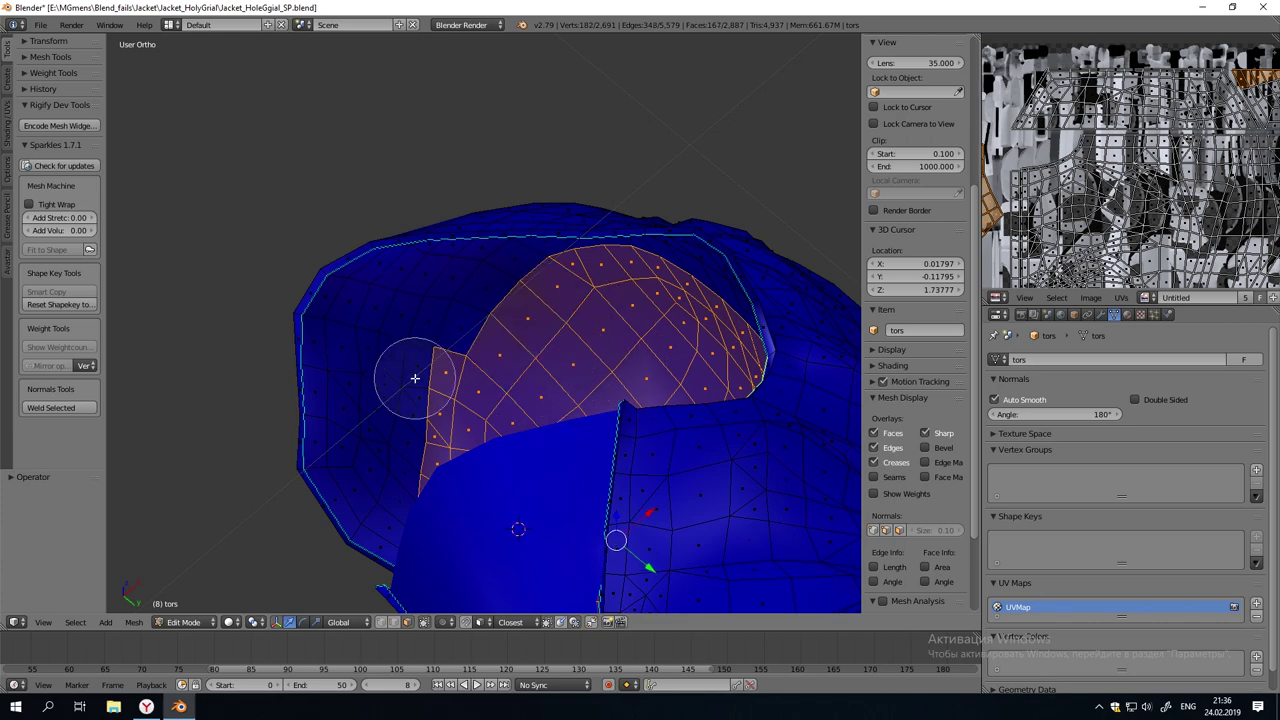
key(c)
mouse_move(487, 396)
middle_down()
mouse_move(500, 449)
mouse_move(498, 402)
mouse_move(651, 489)
mouse_move(503, 321)
mouse_move(500, 420)
middle_up()
right_click(498, 402)
Add a second material slot to the torso object, fill it with an existing white material and rename it tors2
key(Tab)
click(1127, 314)
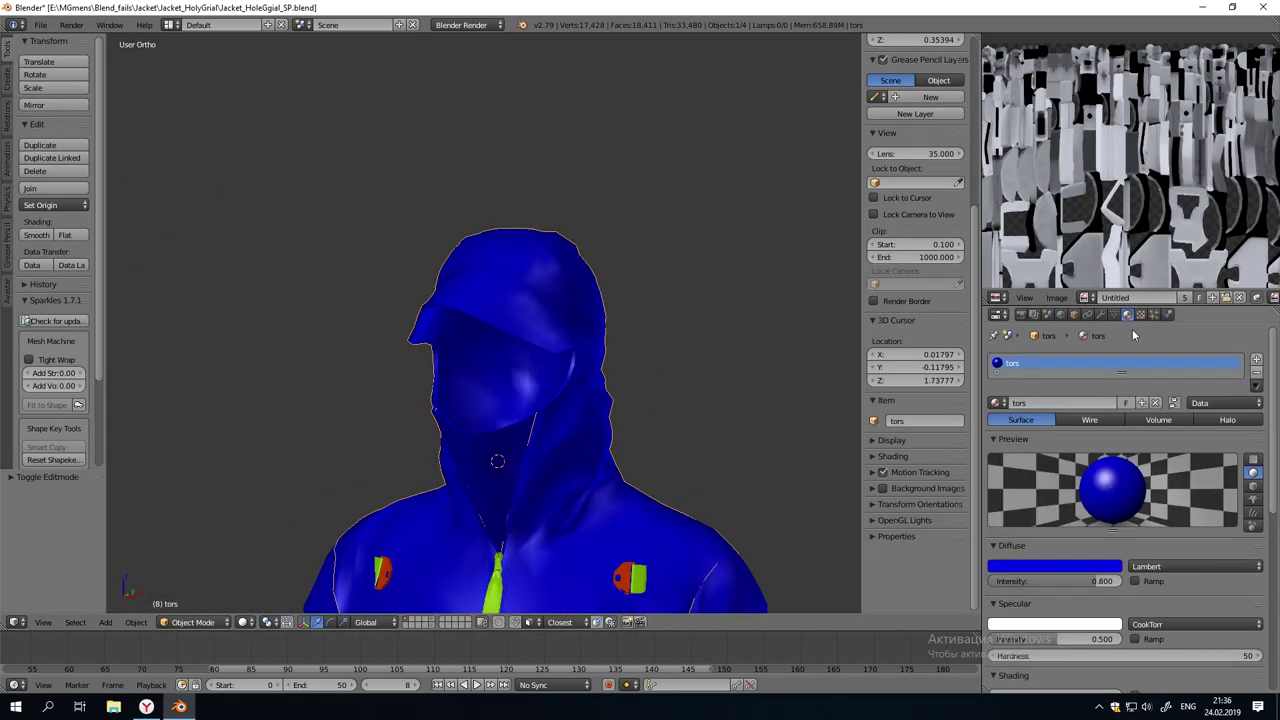
click(1256, 359)
click(997, 433)
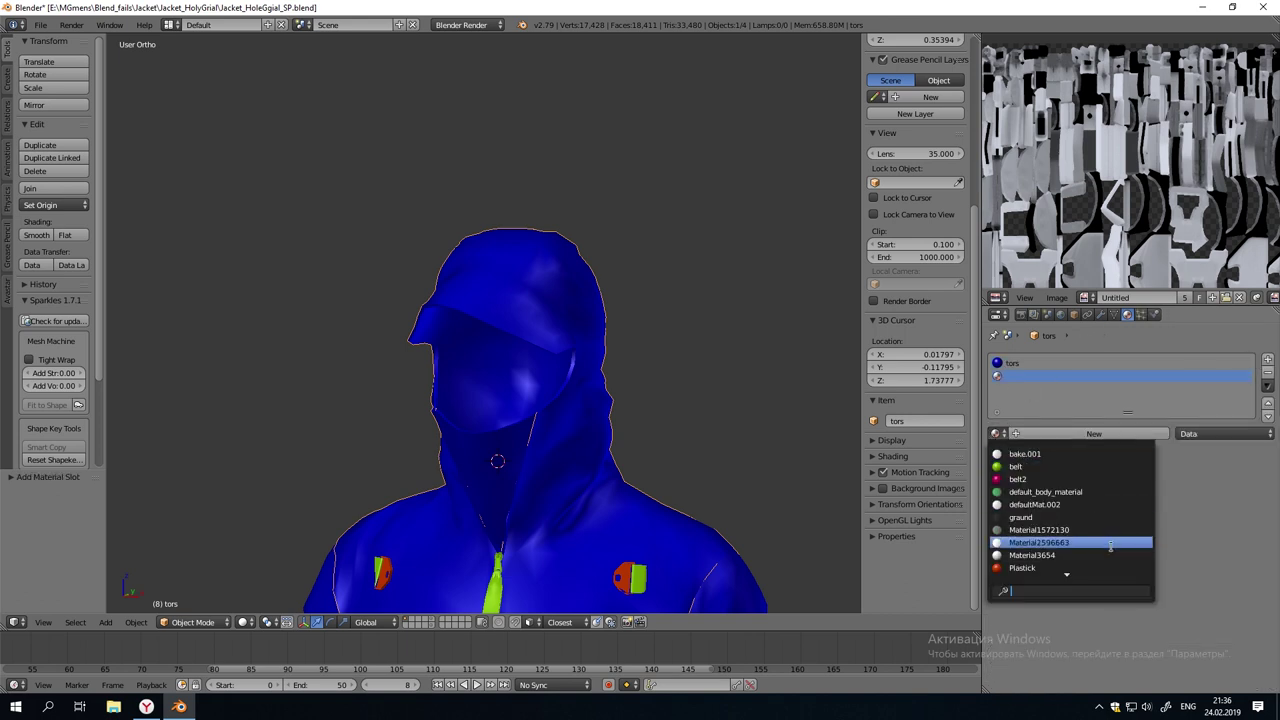
click(1088, 504)
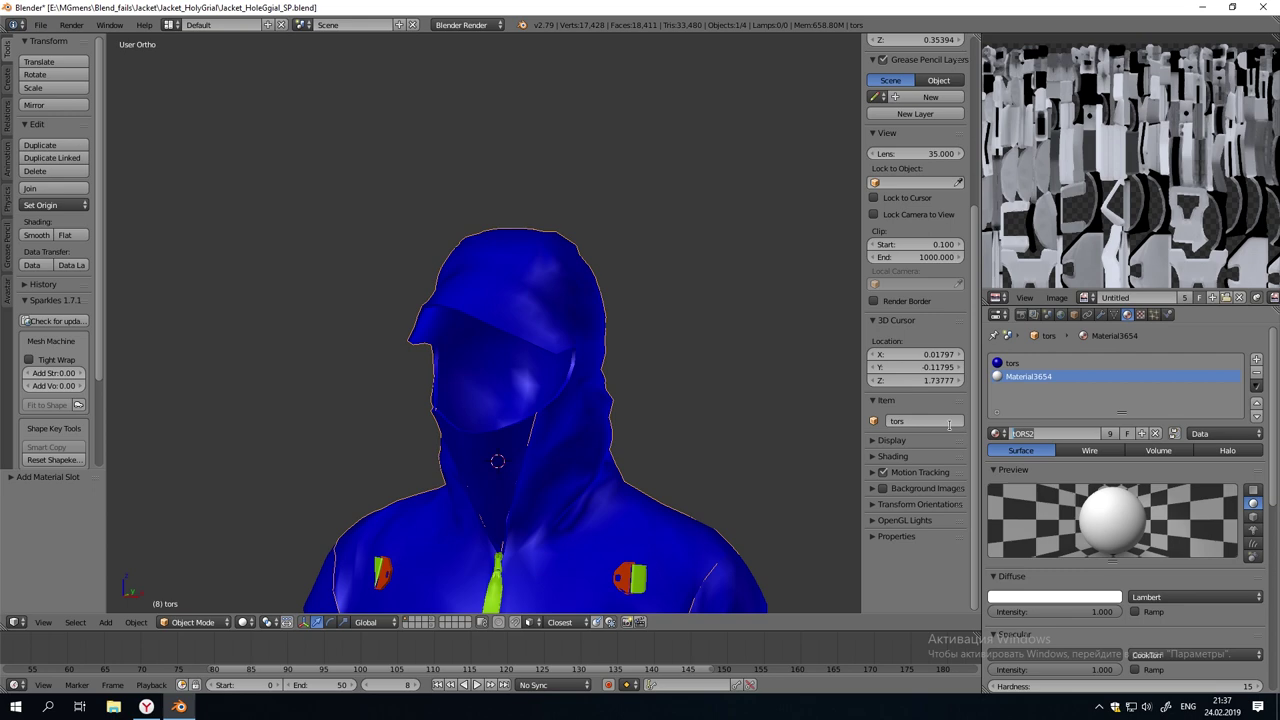
key(Return)
Set the diffuse color of tors2 to red and assign it to the selected inner hood faces
click(1062, 597)
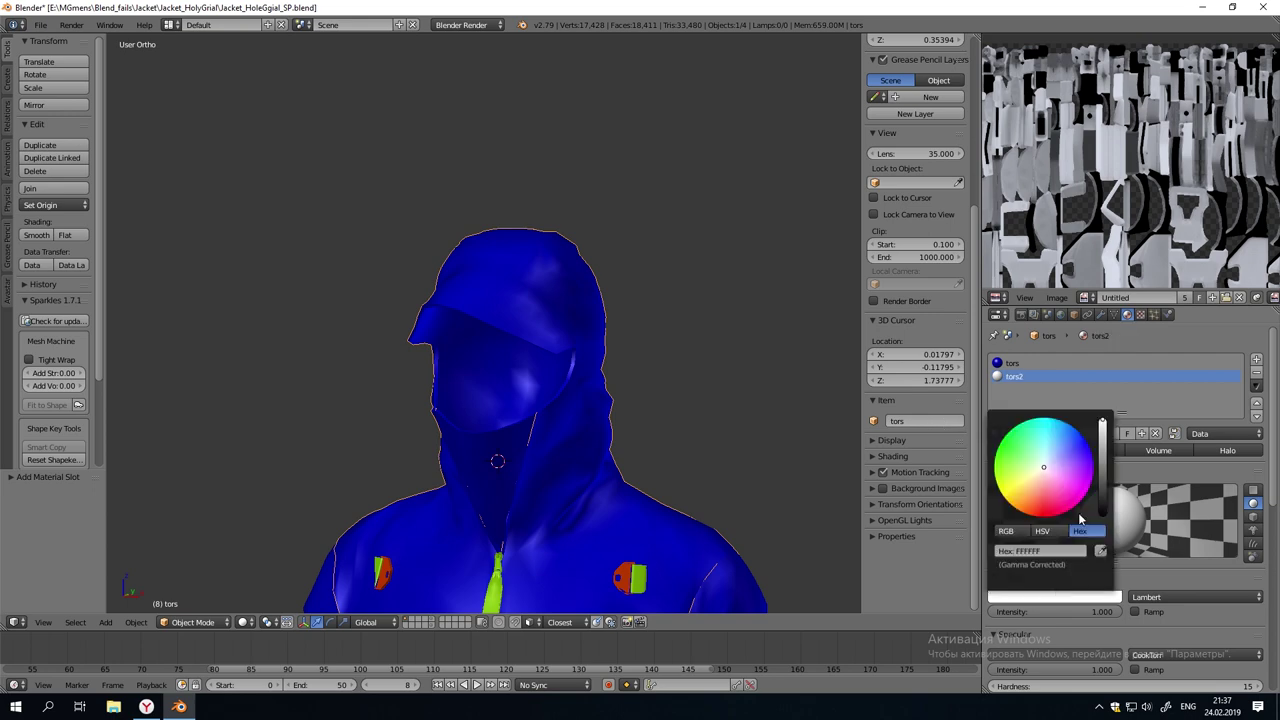
scroll(1080, 515, down, 1)
scroll(1050, 475, up, 1)
key(Tab)
click(1034, 436)
key(Tab)
scroll(562, 437, down, 3)
shift+middle_drag(675, 600, 612, 400)
scroll(700, 414, up, 1)
key(a)
shift+middle_drag(605, 335, 602, 522)
scroll(602, 522, up, 6)
middle_drag(602, 522, 528, 426)
key(Tab)
scroll(528, 426, up, 1)
alt+right_click(524, 393)
key(a)
middle_drag(526, 377, 510, 392)
key(c)
drag(486, 432, 545, 215)
shift+middle_drag(545, 215, 530, 306)
key(a)
key(Tab)
Select the entire sleeve mesh in Edit Mode and show the jacket in front orthographic view
scroll(524, 424, down, 4)
key(KP_1)
scroll(530, 306, down, 4)
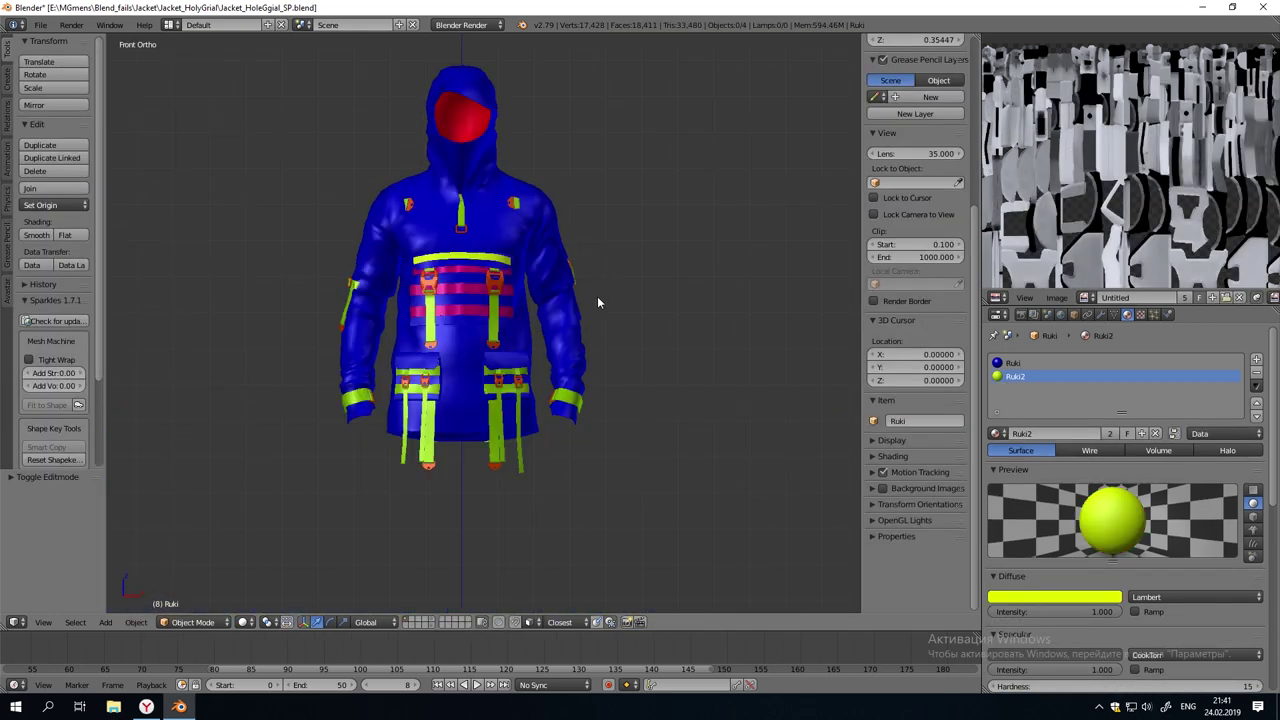
scroll(534, 303, up, 5)
scroll(509, 303, down, 3)
shift+middle_drag(548, 336, 563, 400)
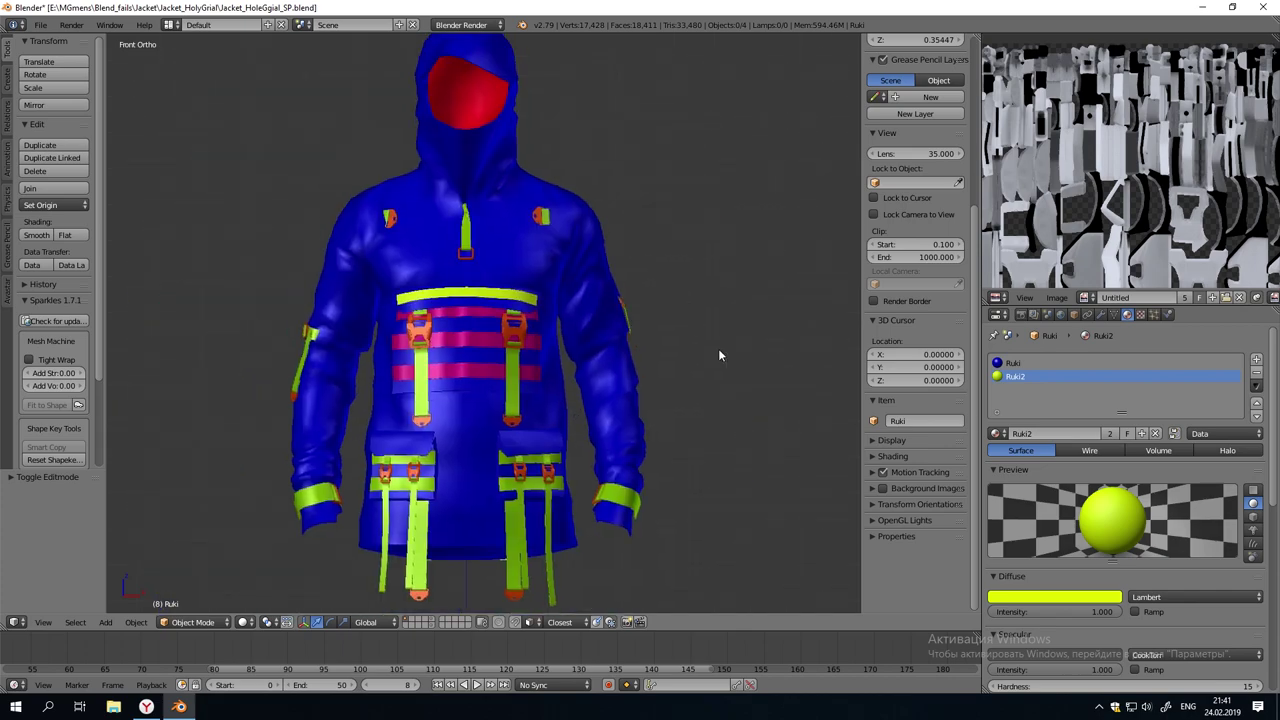
key(Tab)
key(a)
scroll(1062, 225, down, 4)
middle_drag(714, 240, 707, 214)
key(KP_1)
Set the bake mode to Textures in the render settings
click(1021, 314)
scroll(1126, 493, down, 8)
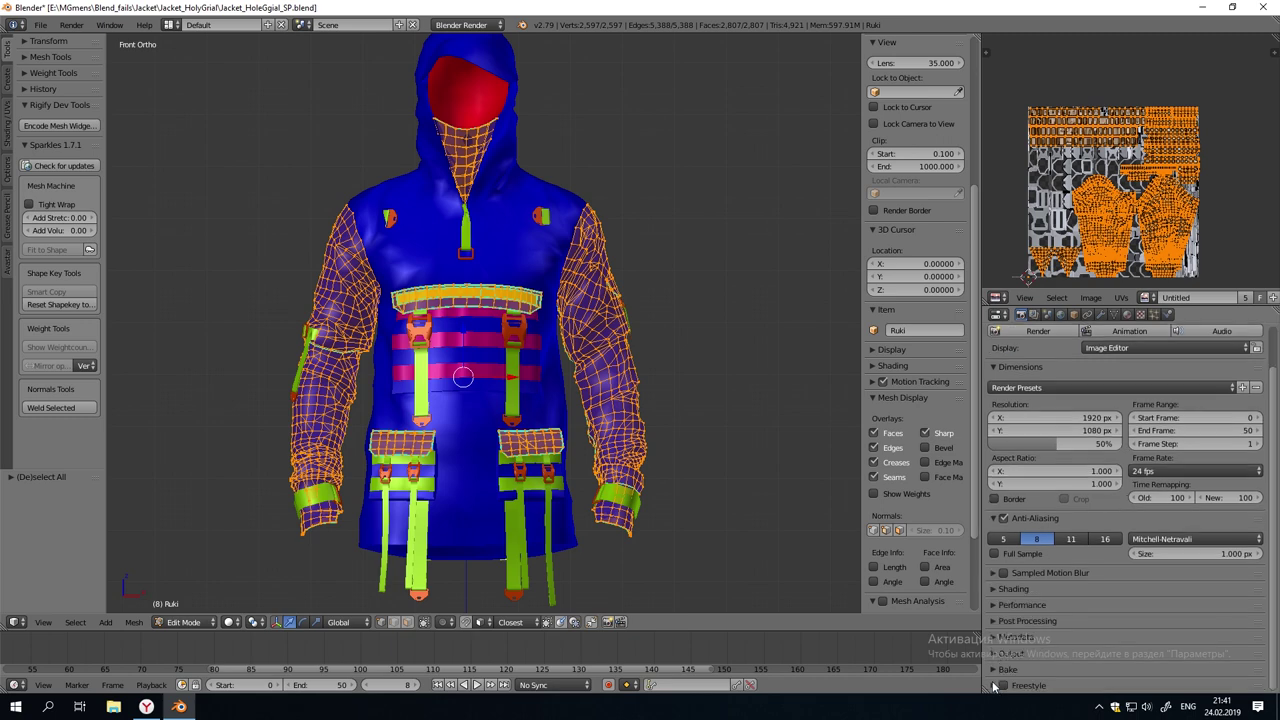
click(1242, 598)
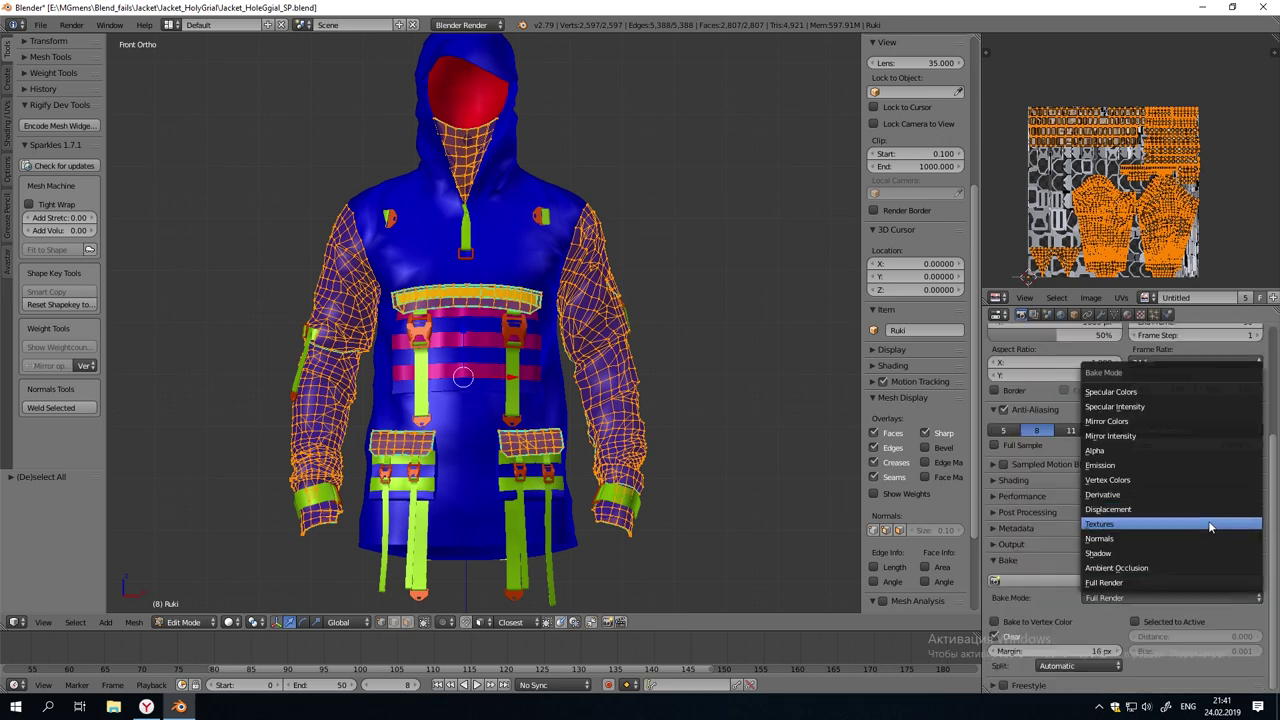
click(1210, 527)
Return to Object Mode, set the bake margin to 5 px and bake the sleeve object's texture map
click(1128, 314)
key(Tab)
scroll(1156, 584, down, 8)
click(1021, 314)
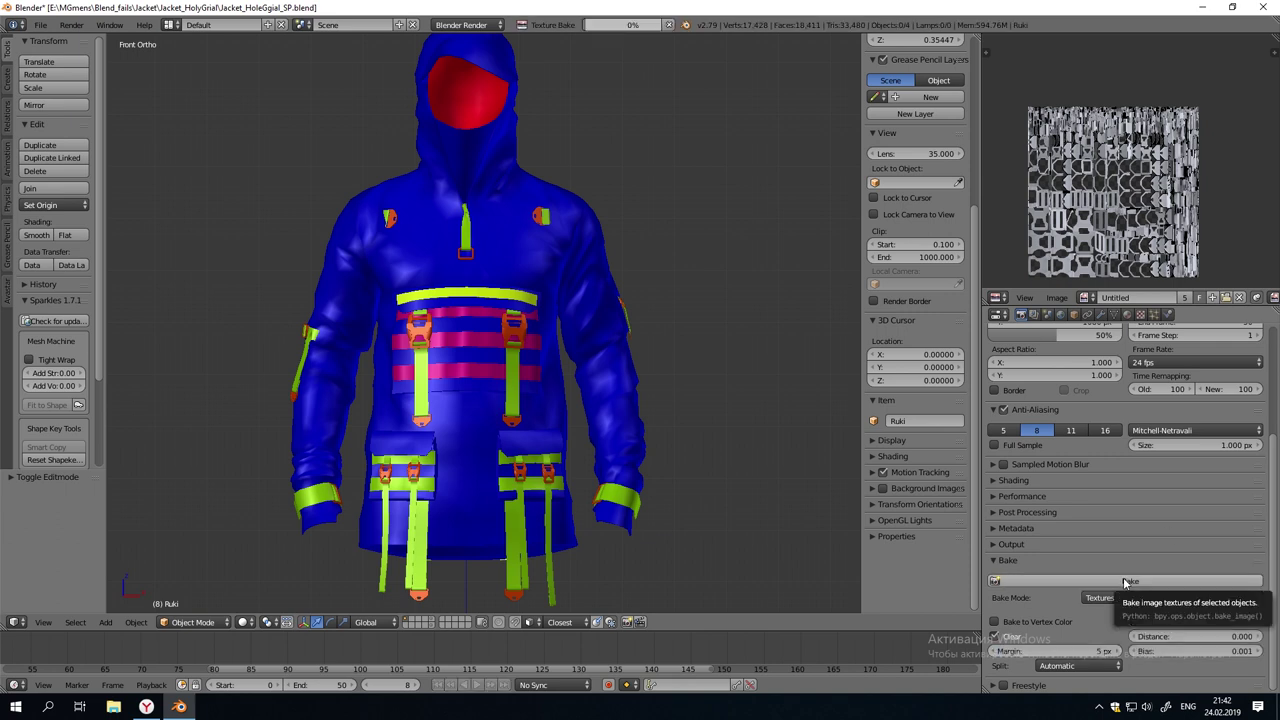
Save the baked sleeve color map as ID_ruk.png in the Images folder
click(1058, 298)
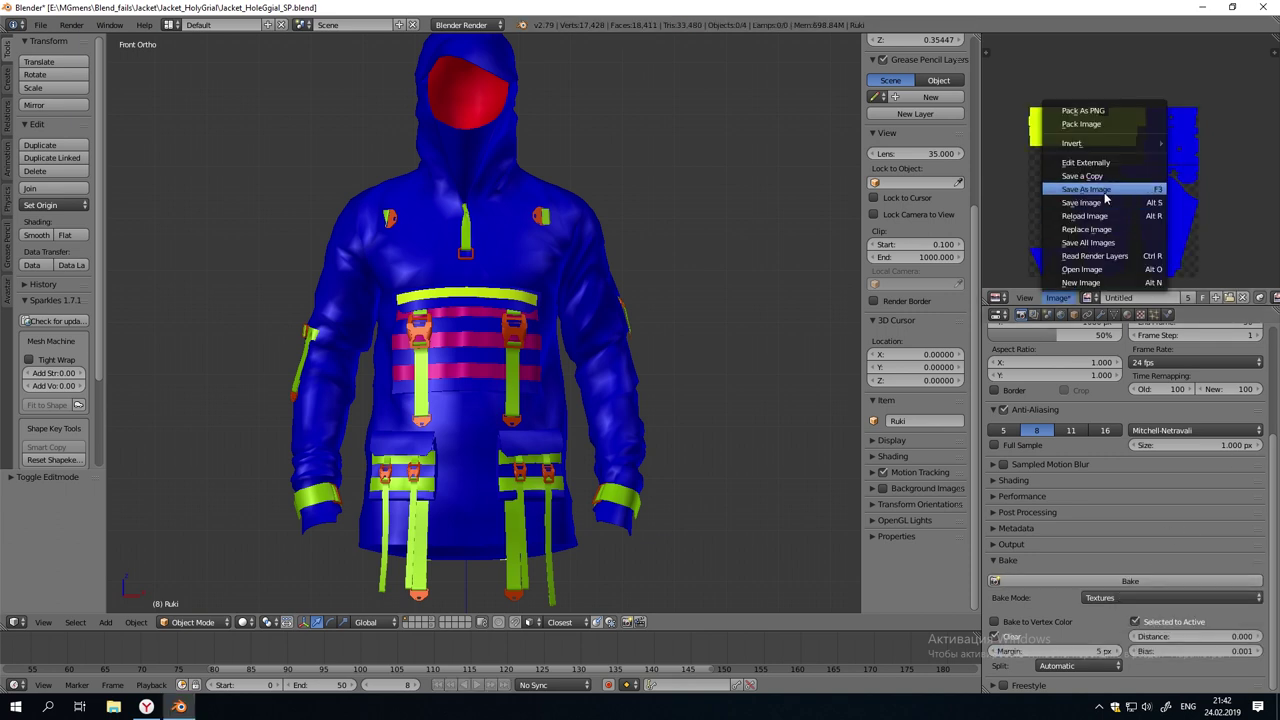
click(1103, 202)
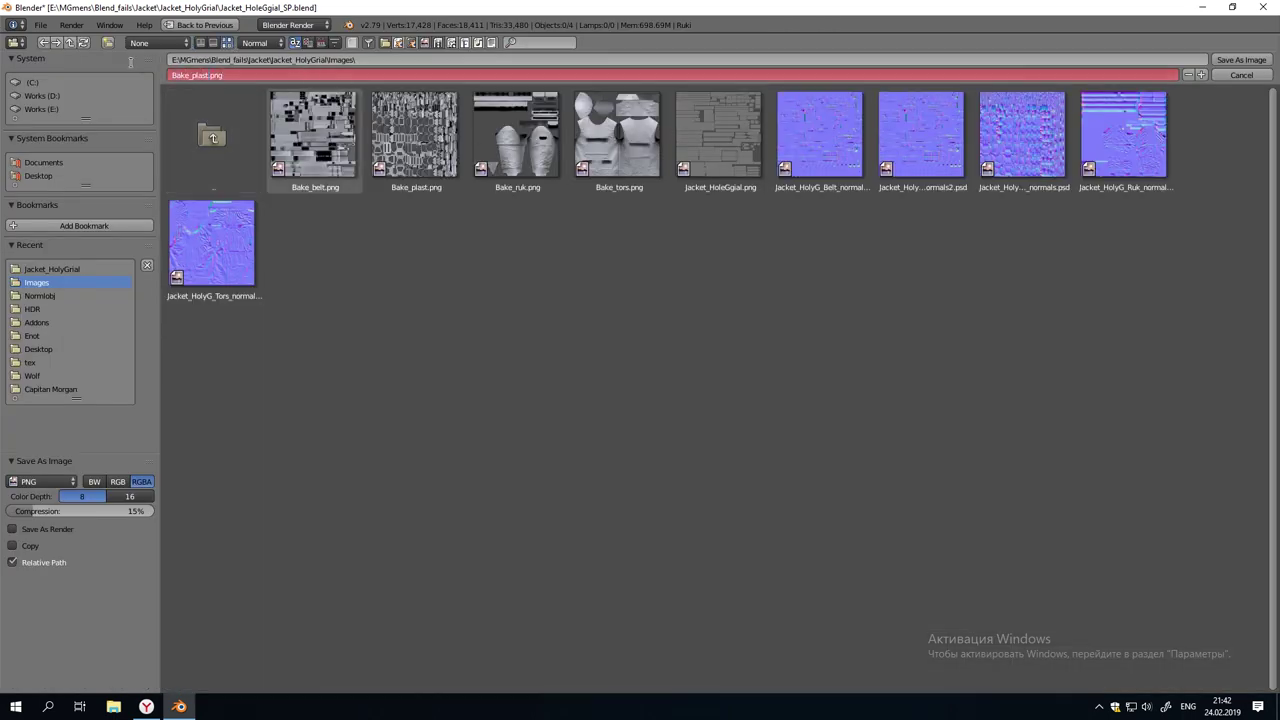
text(ruk)
key(Return)
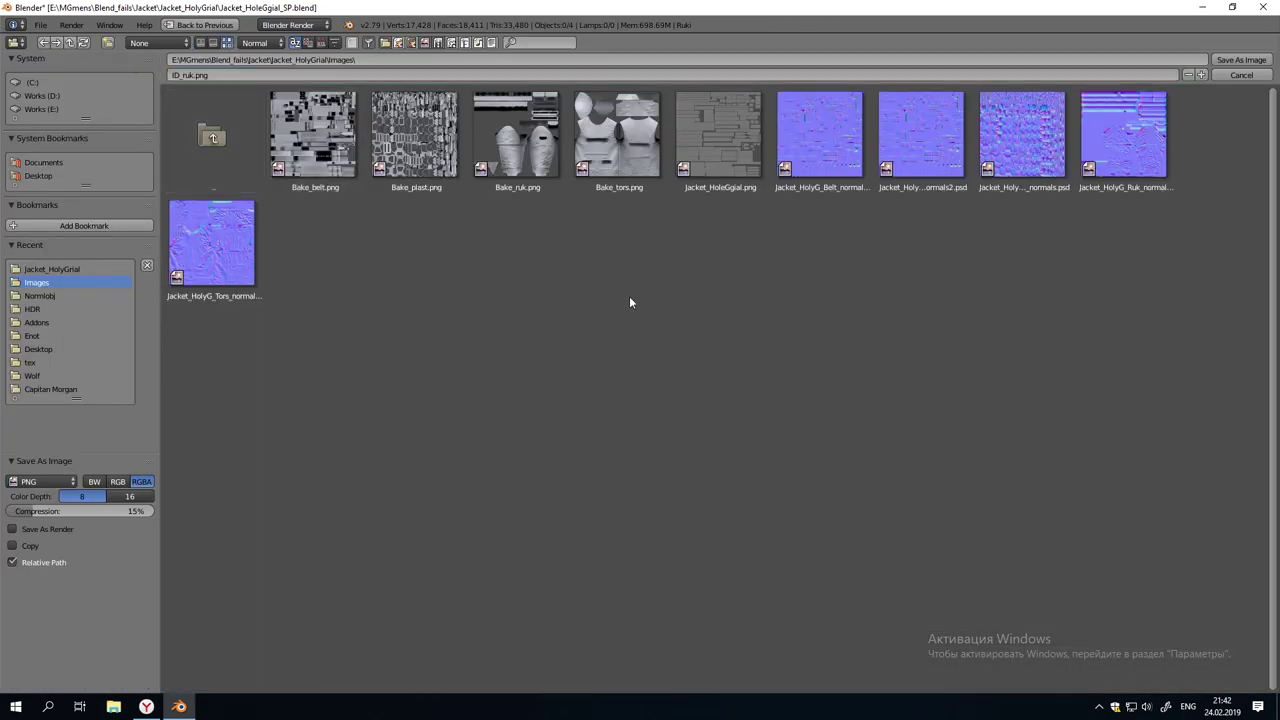
click(1264, 60)
Bake the torso object's color map and save it as ID_Tors.png in the Images folder
click(1148, 581)
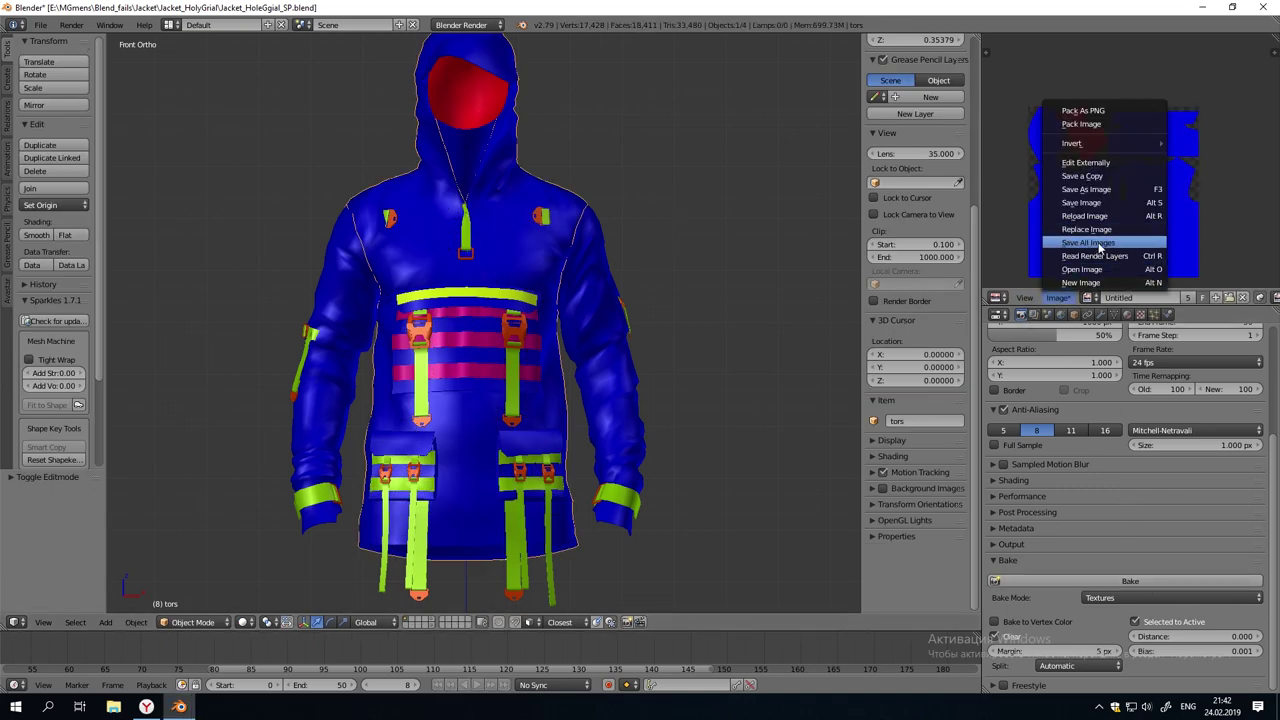
click(1090, 189)
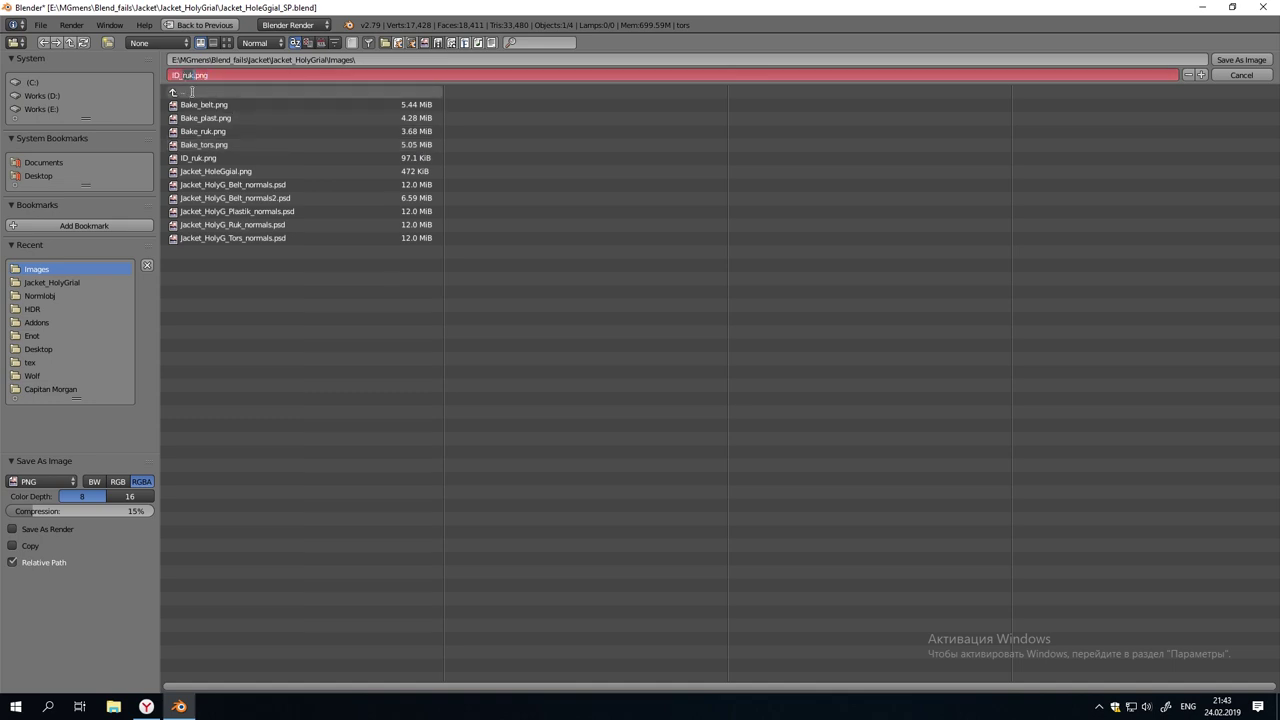
key(Return)
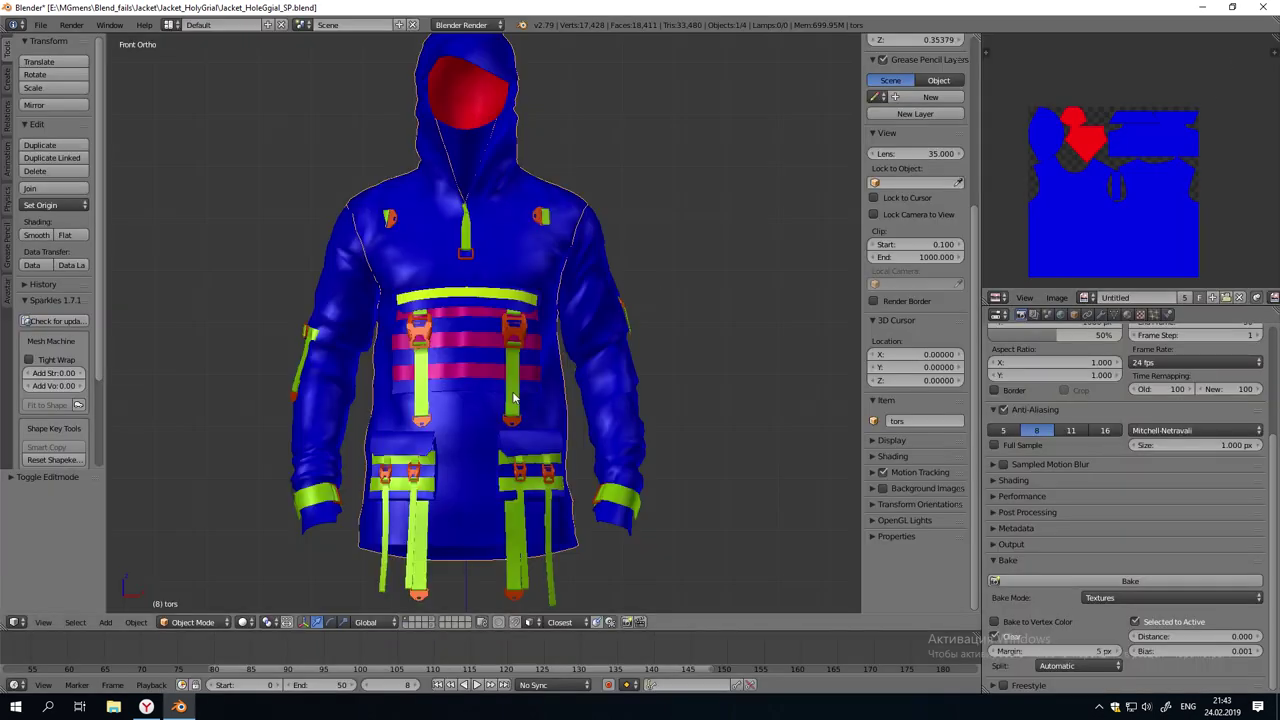
Bake the belt object's color map and save it as ID_Belt.png in the Images folder
click(1150, 581)
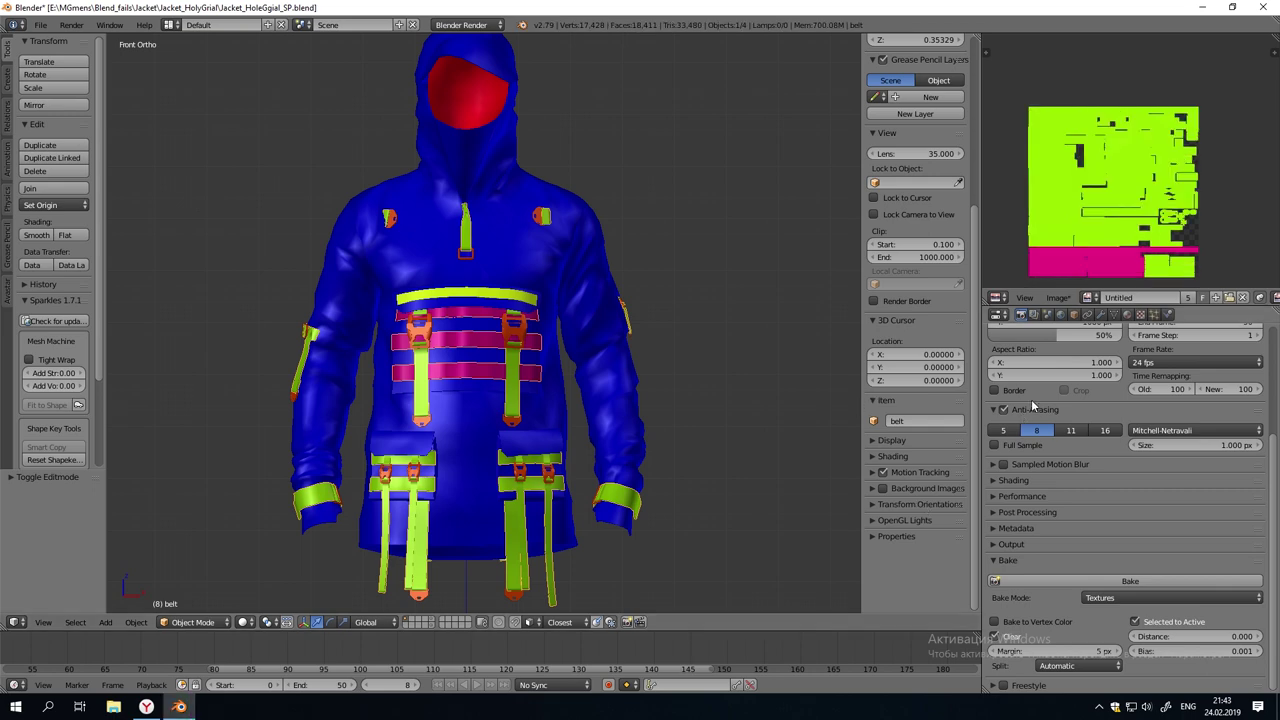
click(1062, 299)
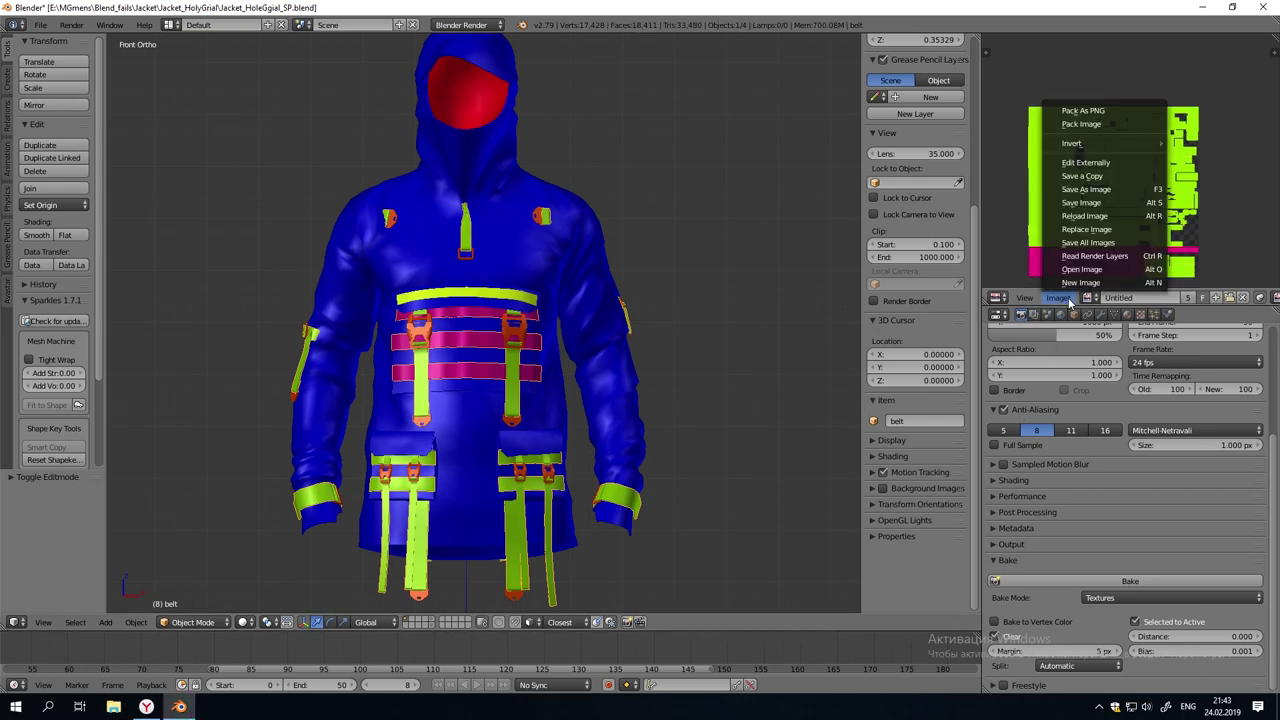
click(1133, 189)
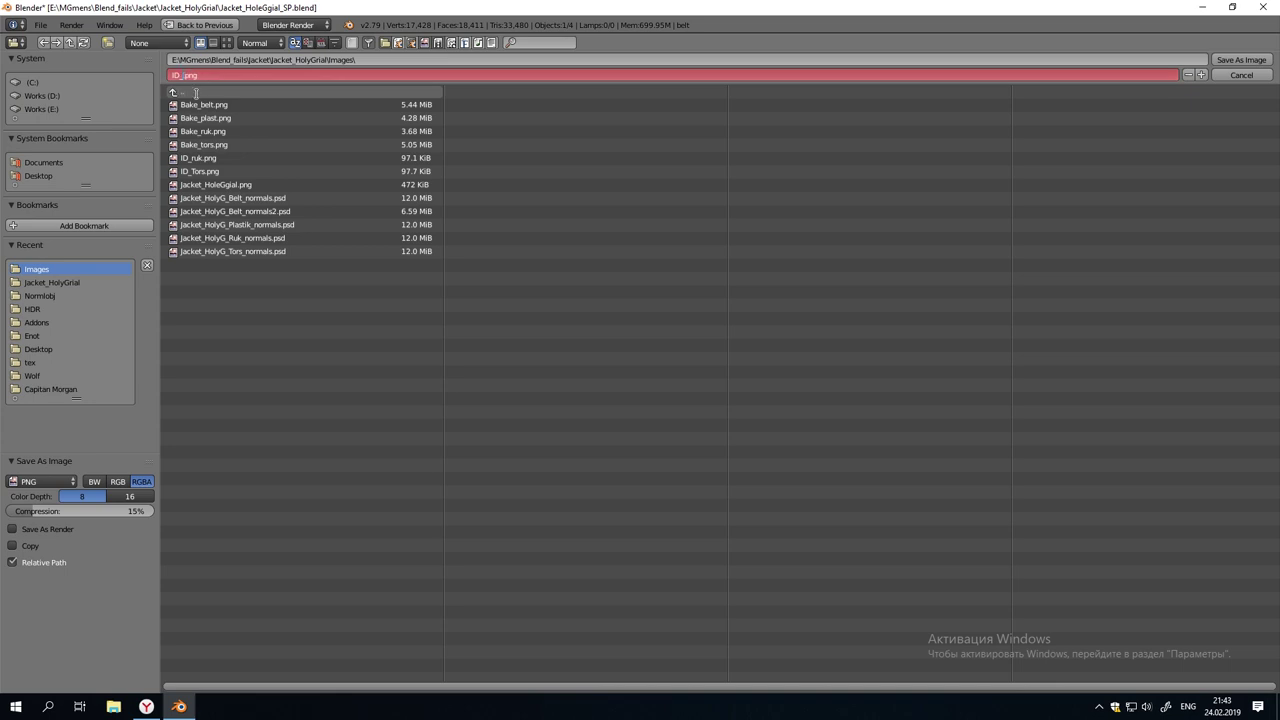
key(Return)
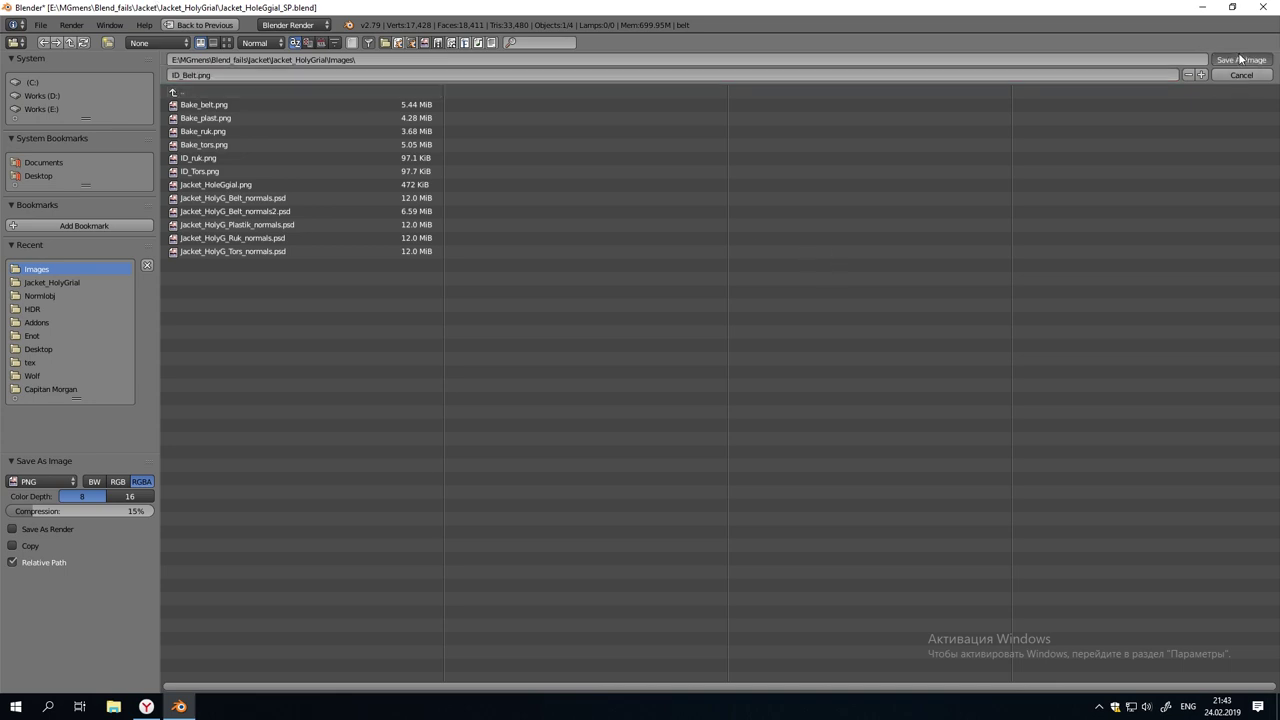
Bake the Plastick object's color map and save it as ID_Plastik.png in the Images folder
click(1130, 581)
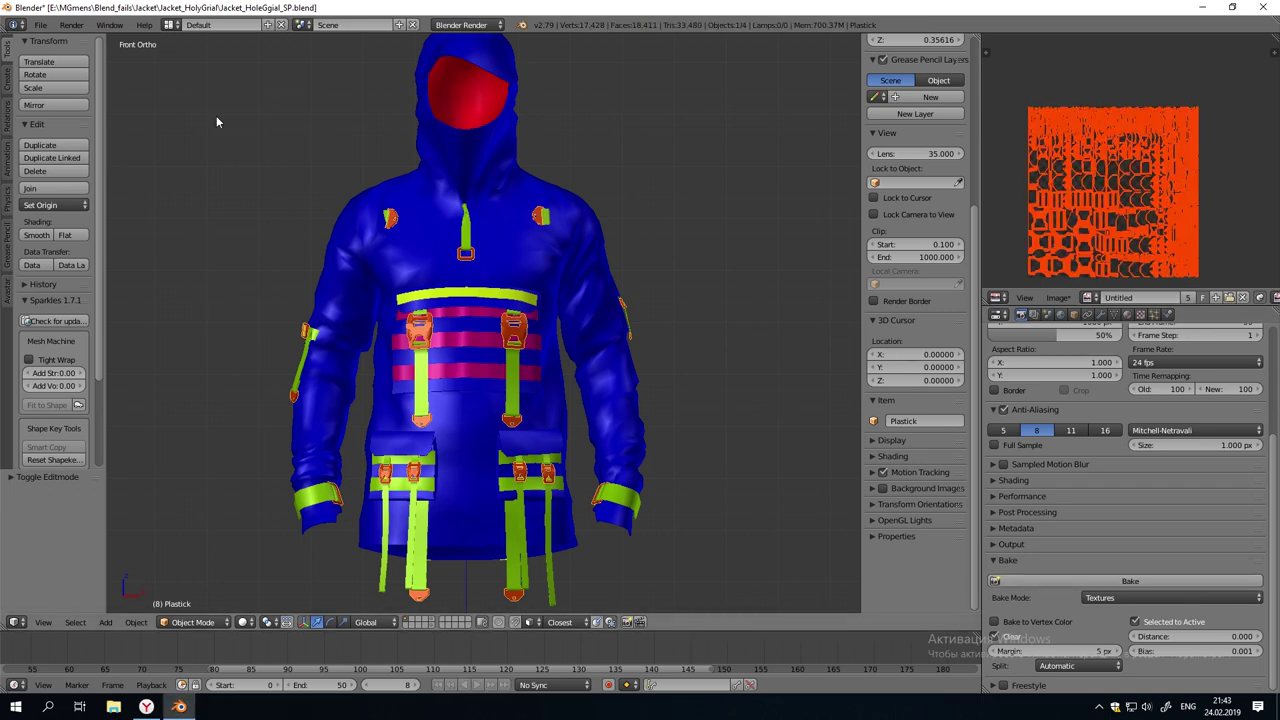
click(1062, 298)
click(1133, 189)
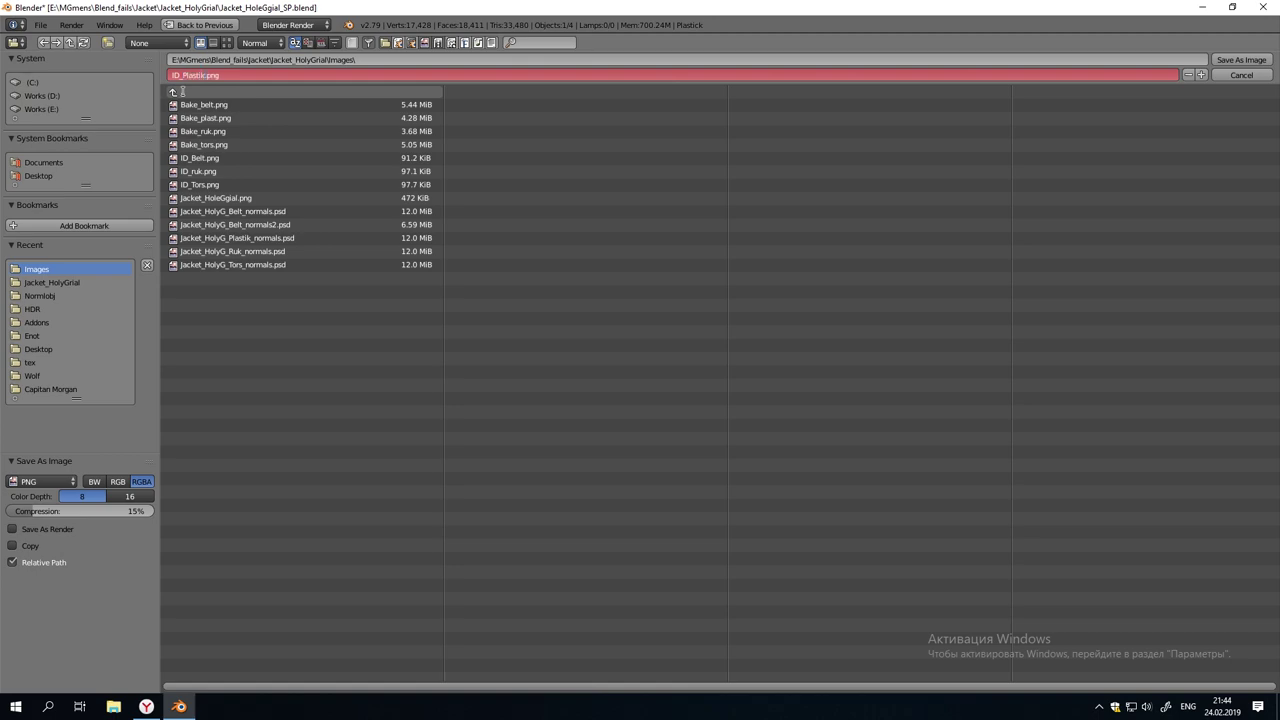
text(k)
key(Return)
click(1240, 62)
scroll(626, 322, up, 1)
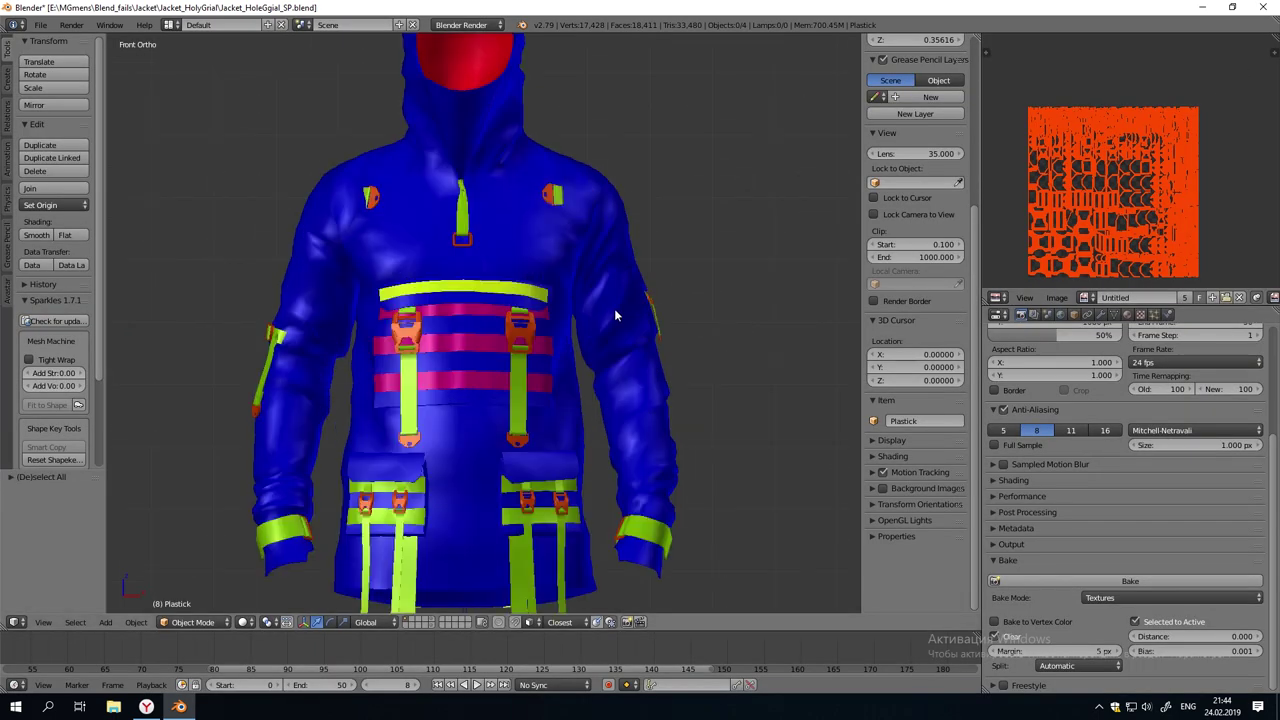
right_click(624, 322)
scroll(630, 322, down, 3)
middle_drag(660, 320, 604, 289)
key(KP_1)
scroll(583, 342, up, 3)
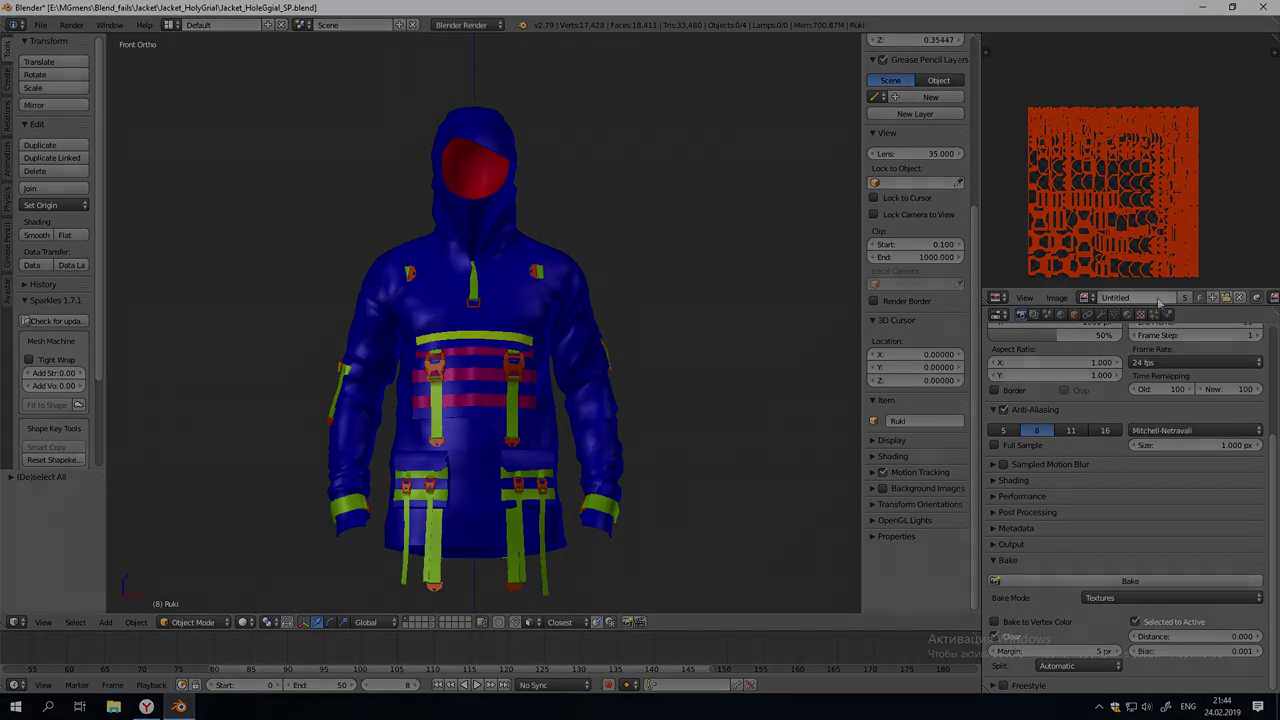